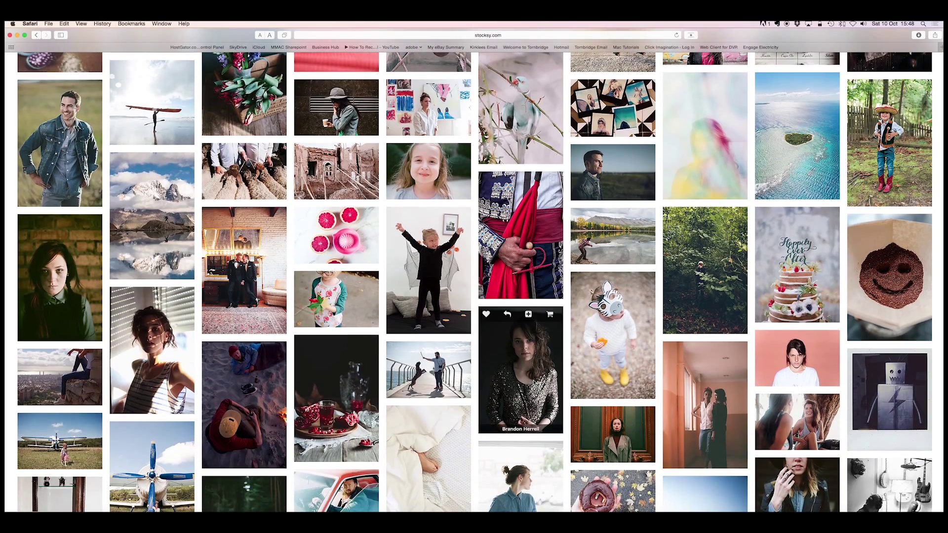
# Scroll the Stocksy curated photo grid until the Studio Firma party photo appears.
pyautogui.scroll(-5, 534, 383)
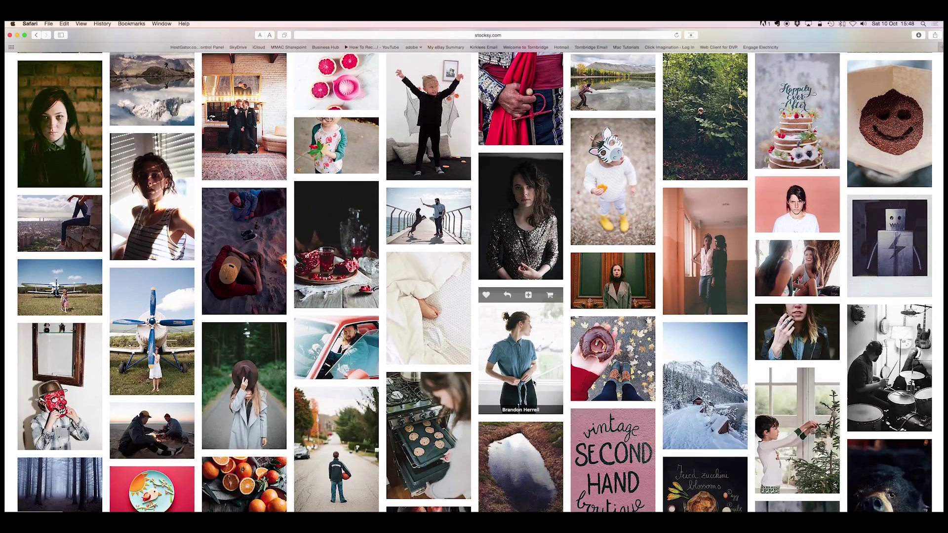
pyautogui.scroll(-5, 534, 383)
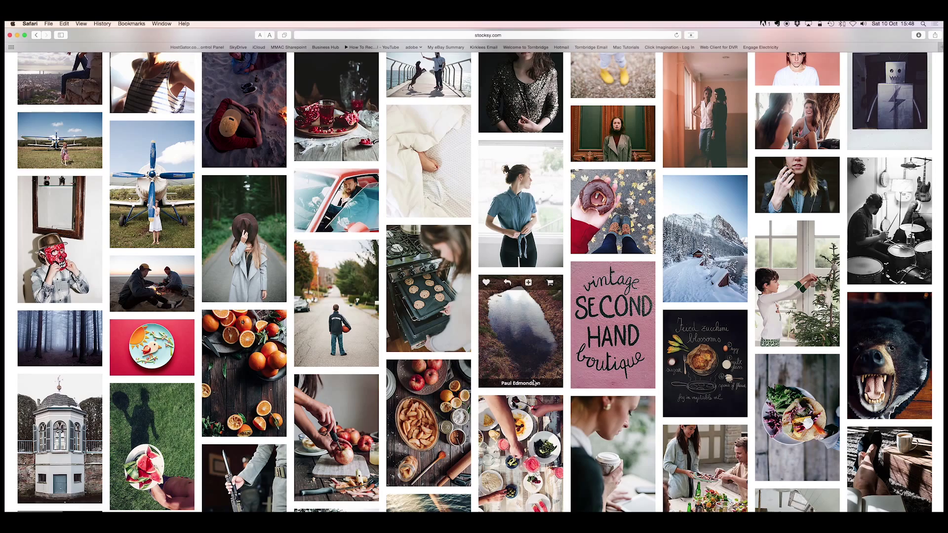
pyautogui.scroll(-8, 533, 383)
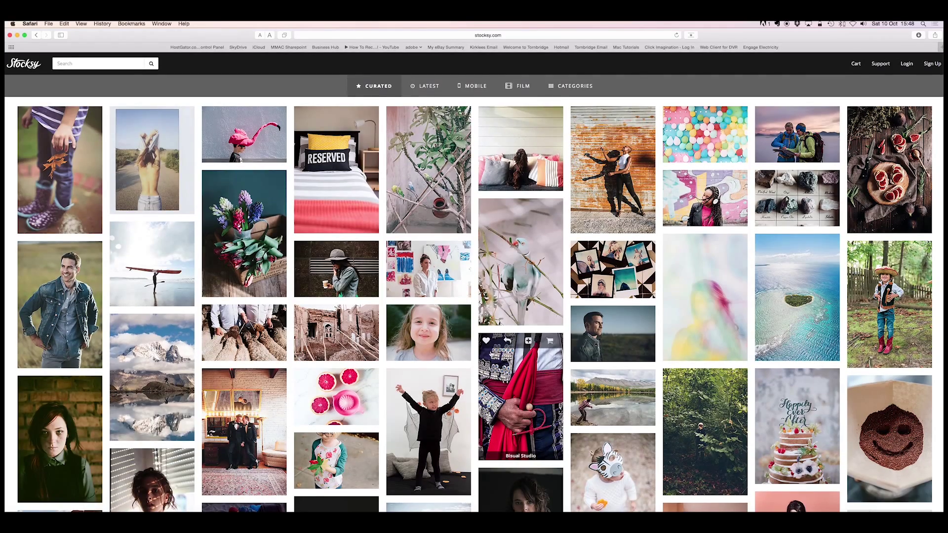
pyautogui.moveTo(554, 153)
pyautogui.moveTo(552, 368)
pyautogui.scroll(-5, 534, 385)
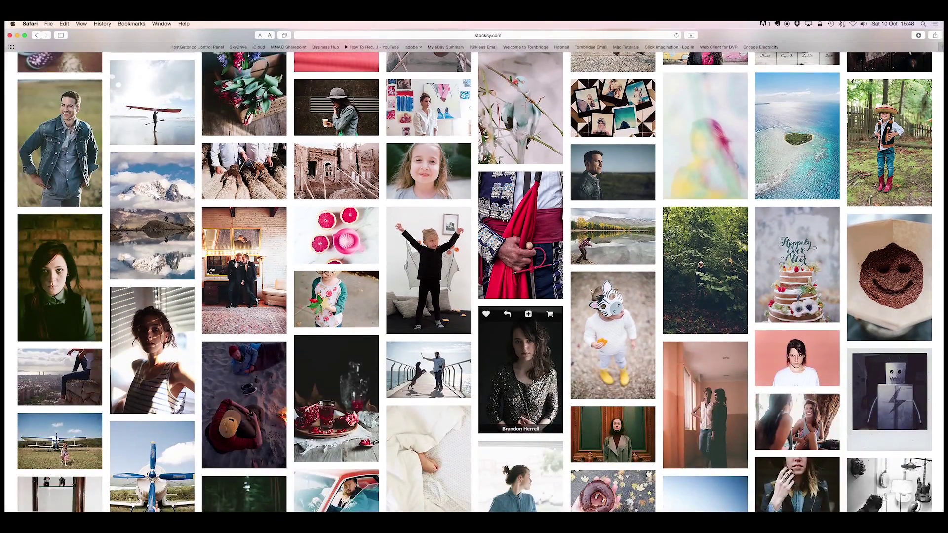
pyautogui.scroll(-1, 534, 385)
pyautogui.scroll(-3, 534, 384)
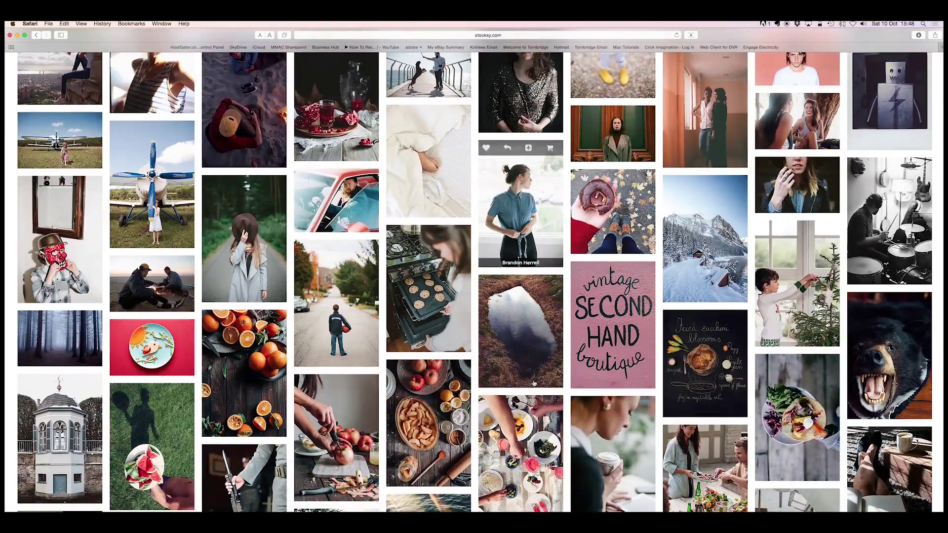
pyautogui.scroll(-5, 535, 382)
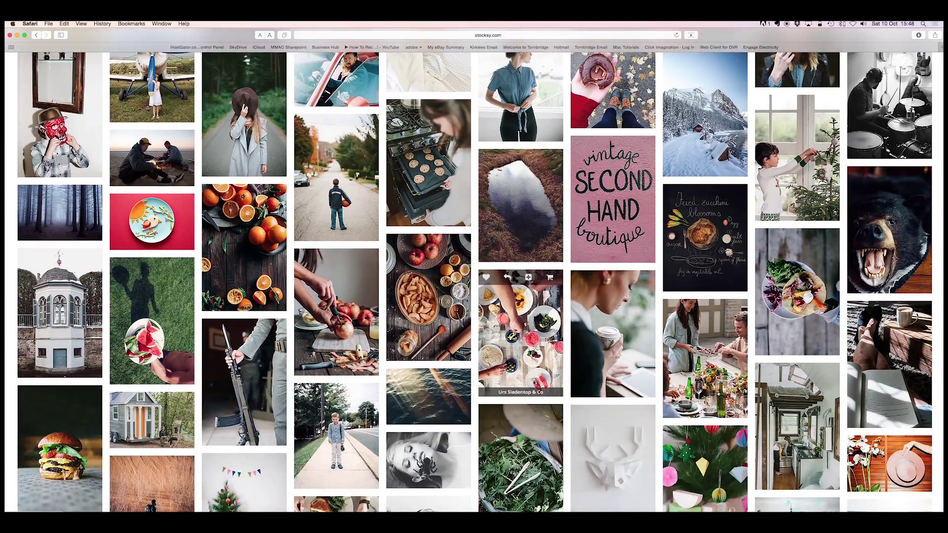
pyautogui.scroll(-6, 534, 383)
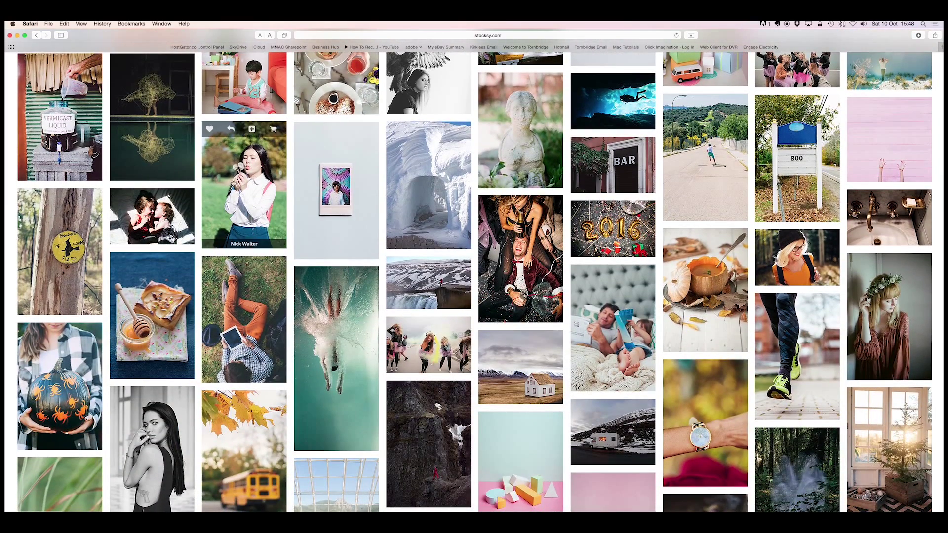
pyautogui.scroll(-2, 710, 316)
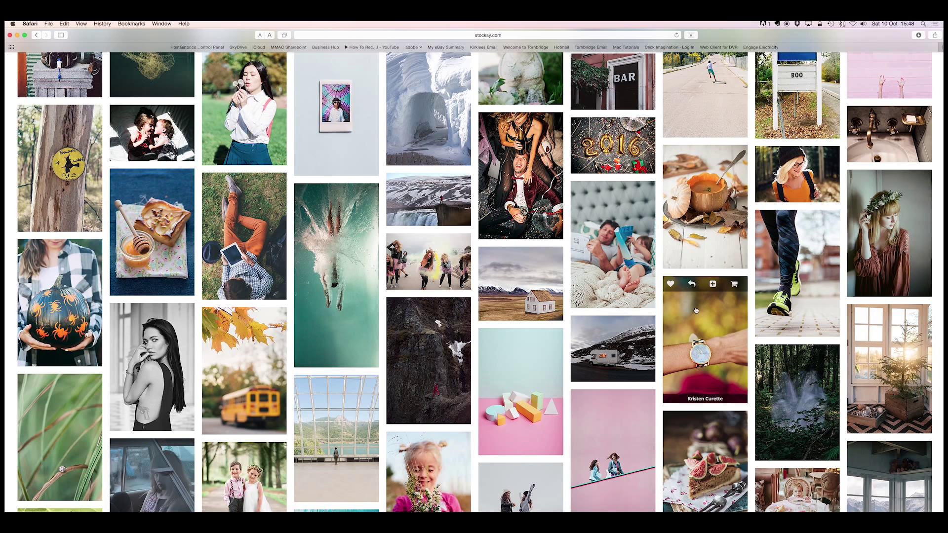
pyautogui.scroll(1, 696, 310)
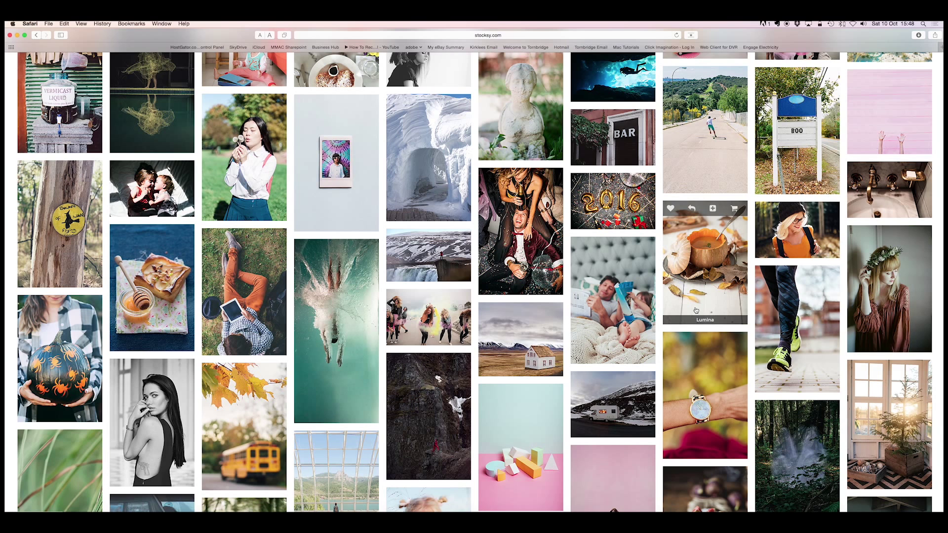
pyautogui.scroll(5, 696, 311)
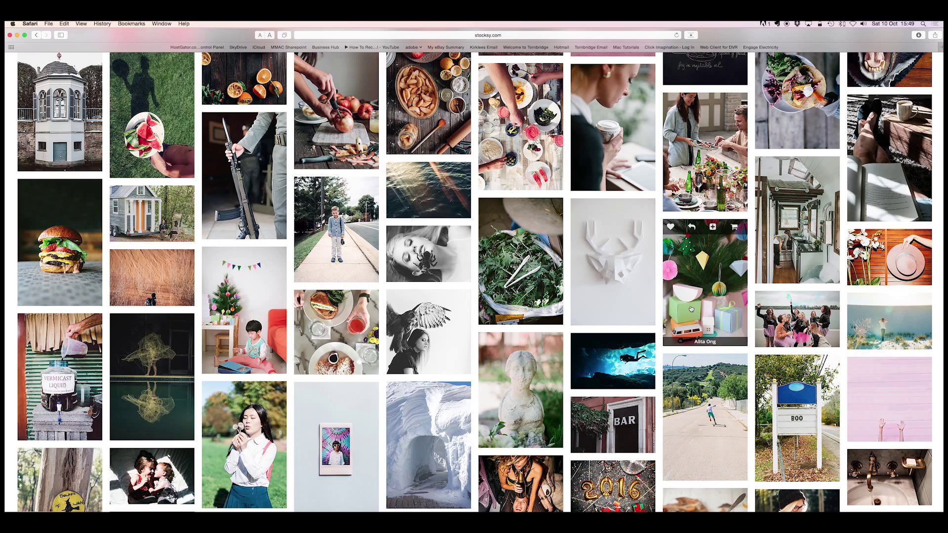
pyautogui.scroll(-3, 691, 309)
pyautogui.scroll(-3, 524, 277)
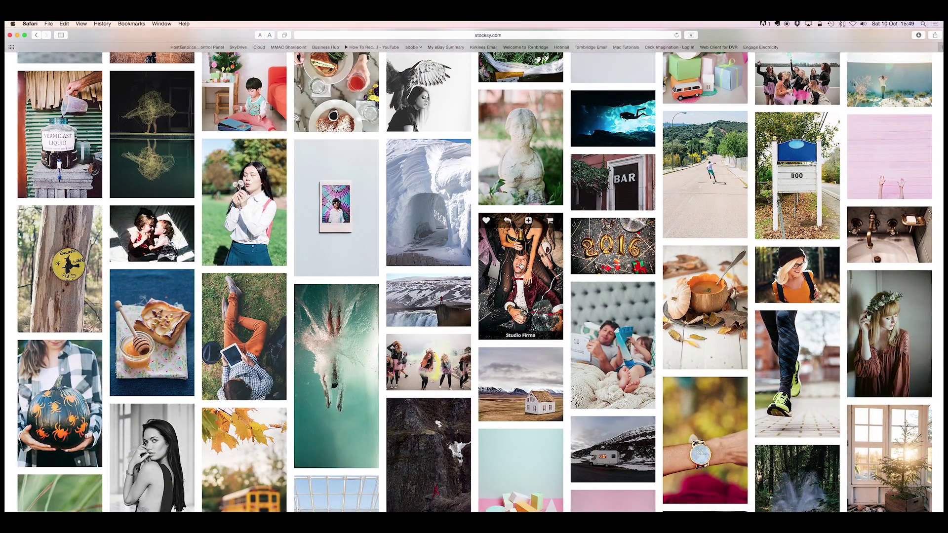
# Open the Studio Firma 'Happy People, New Year's Party' photo and save it with Save Image As.
pyautogui.click(521, 266)
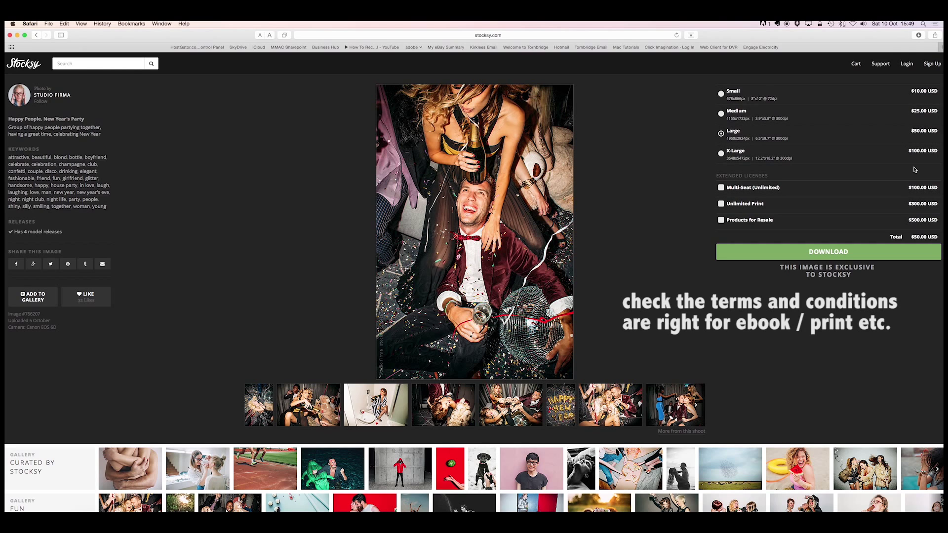
pyautogui.rightClick(462, 199)
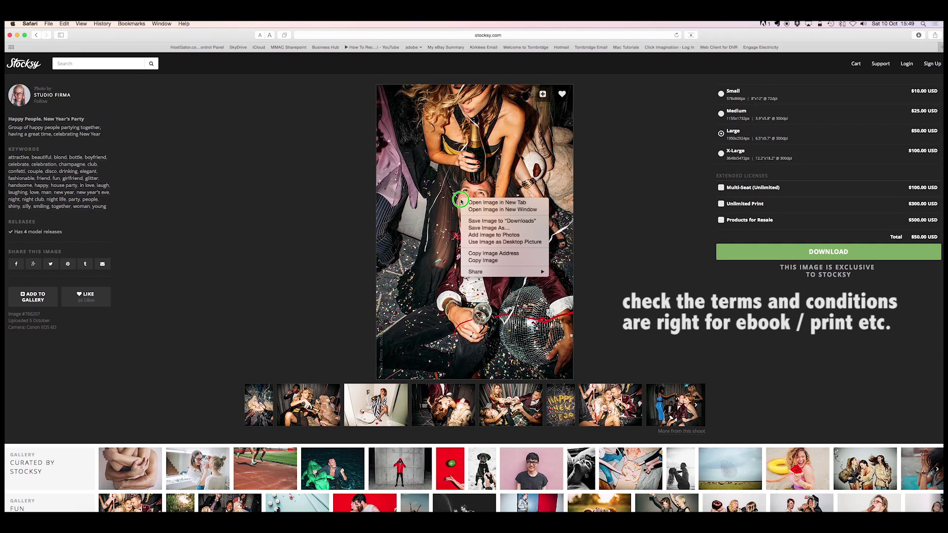
pyautogui.click(509, 227)
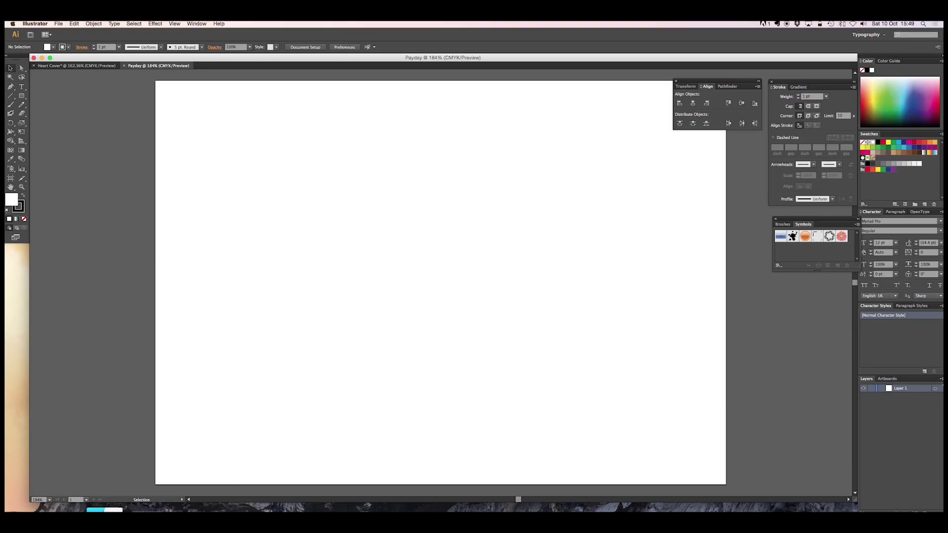
# Drag test2.png from the Downloads folder onto the Payday artboard as a linked image.
pyautogui.click(94, 508)
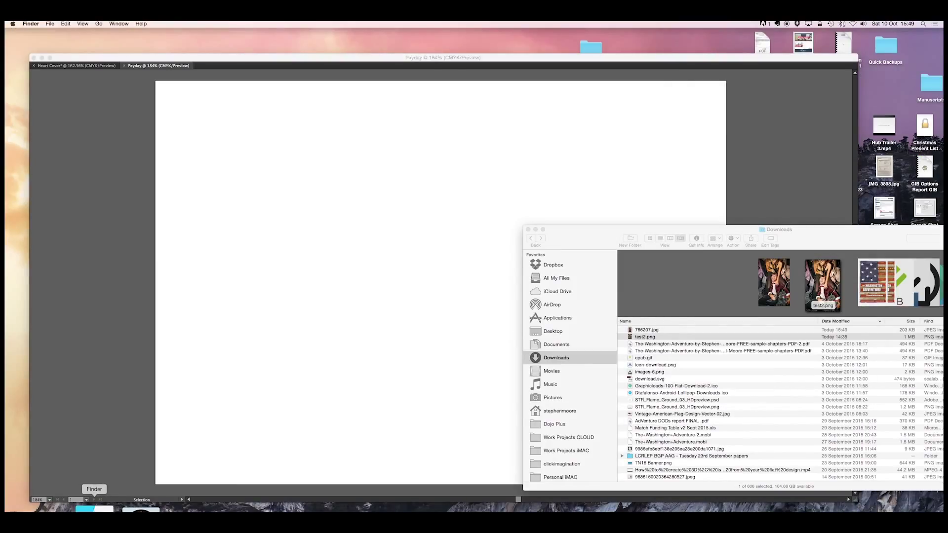
pyautogui.moveTo(630, 335); pyautogui.dragTo(402, 310)
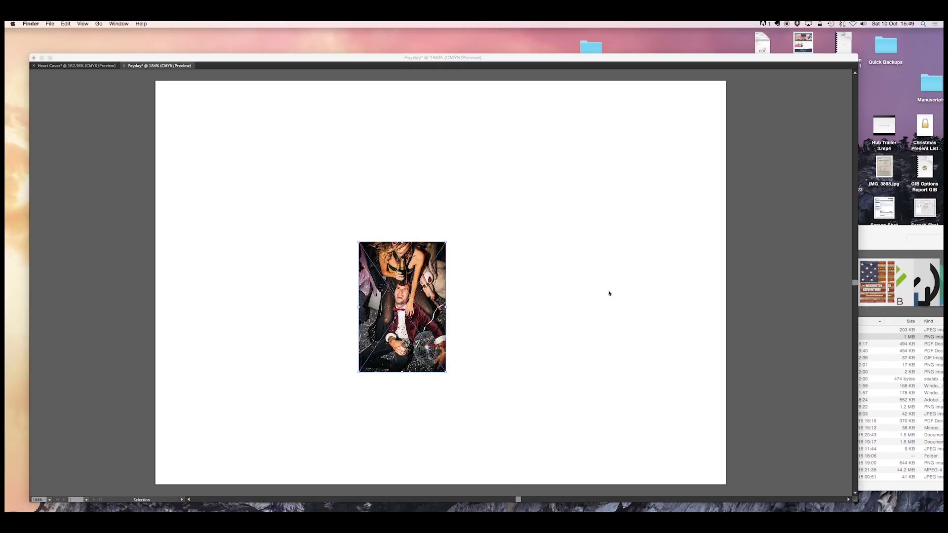
pyautogui.click(805, 108)
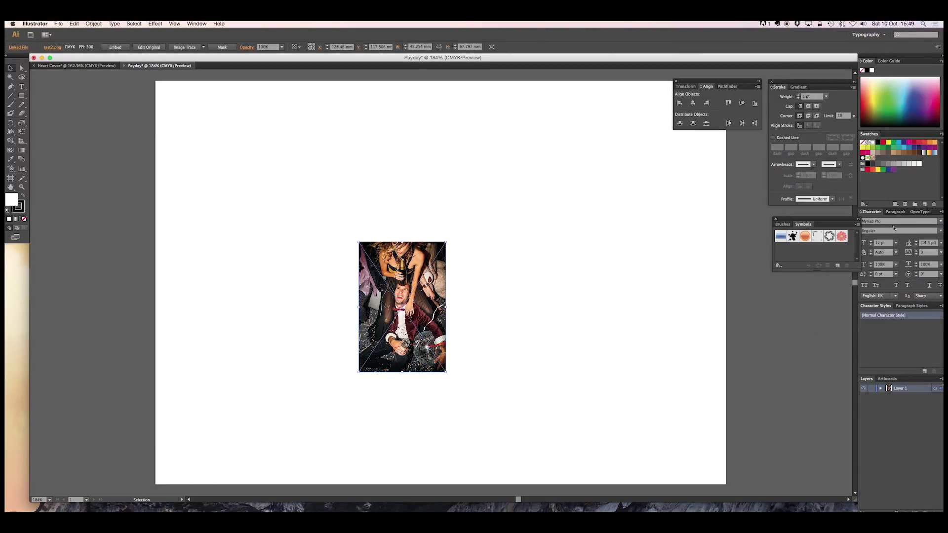
# Set Artboard 1 to 130 mm wide and 200 mm high in Artboard Options.
pyautogui.click(887, 380)
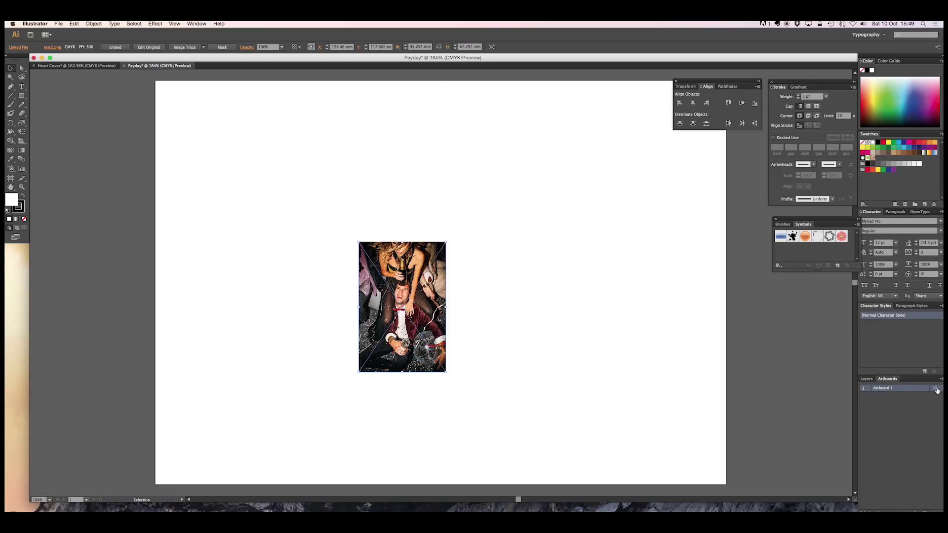
pyautogui.click(934, 388)
pyautogui.moveTo(340, 180); pyautogui.dragTo(343, 179)
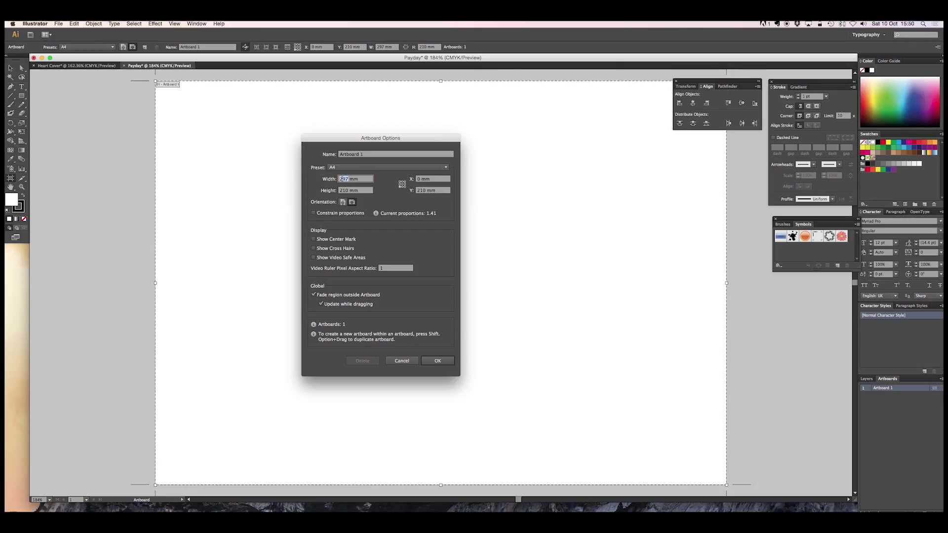
pyautogui.write('130')
pyautogui.doubleClick(345, 190)
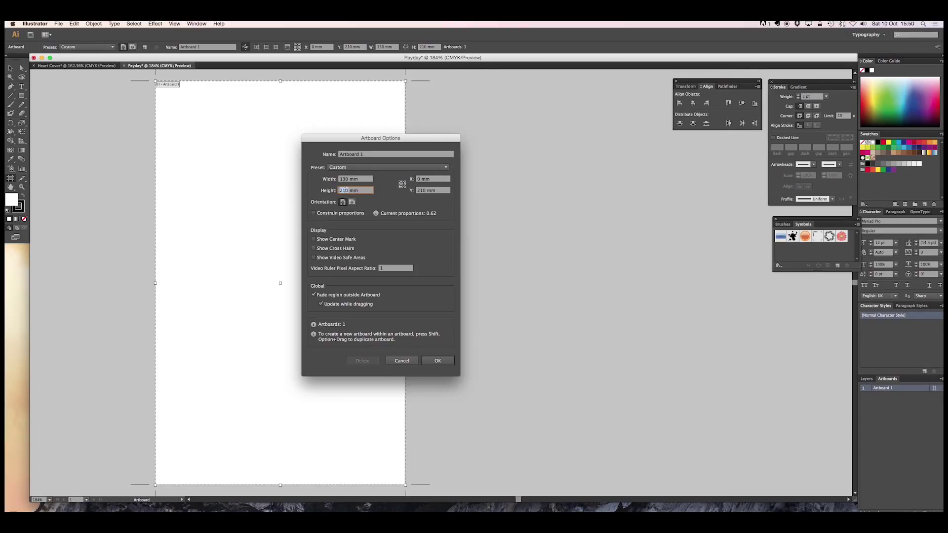
pyautogui.write('2')
pyautogui.click(437, 360)
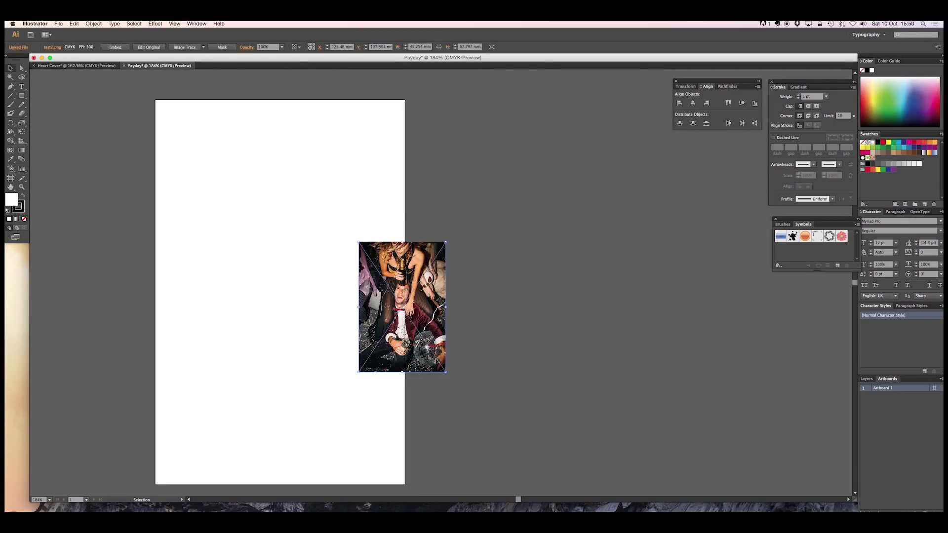
# Enlarge the party photo to fill the artboard and nudge it slightly left.
pyautogui.moveTo(438, 269); pyautogui.dragTo(413, 148)
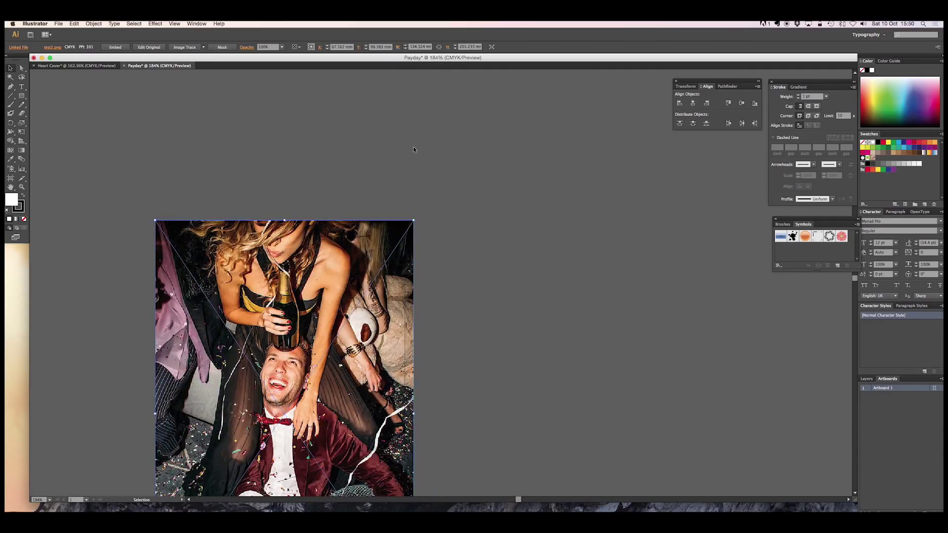
pyautogui.press('Left')
pyautogui.press('Left')
pyautogui.press('Left')
pyautogui.press('Left')
pyautogui.press('Left')
pyautogui.press('Left')
pyautogui.press('Left')
pyautogui.press('Left')
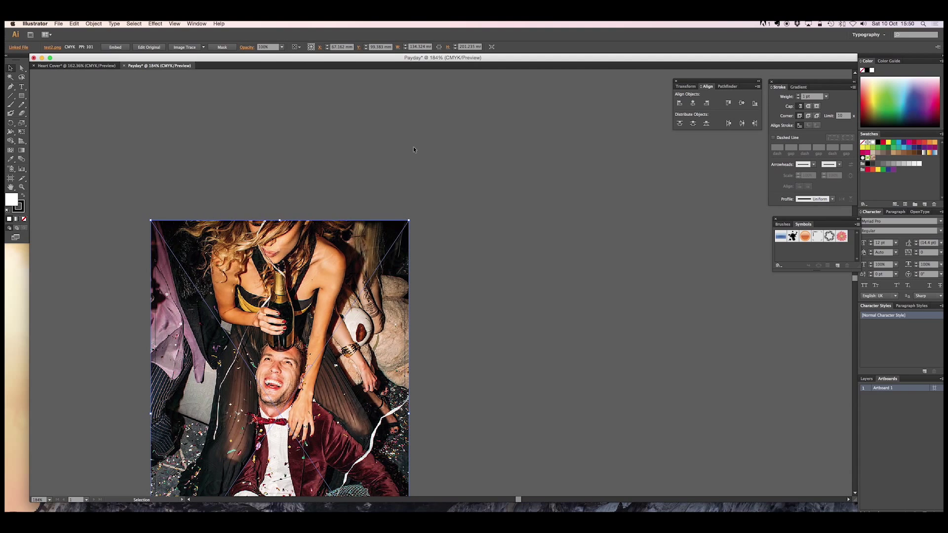
pyautogui.scroll(-5, 517, 215)
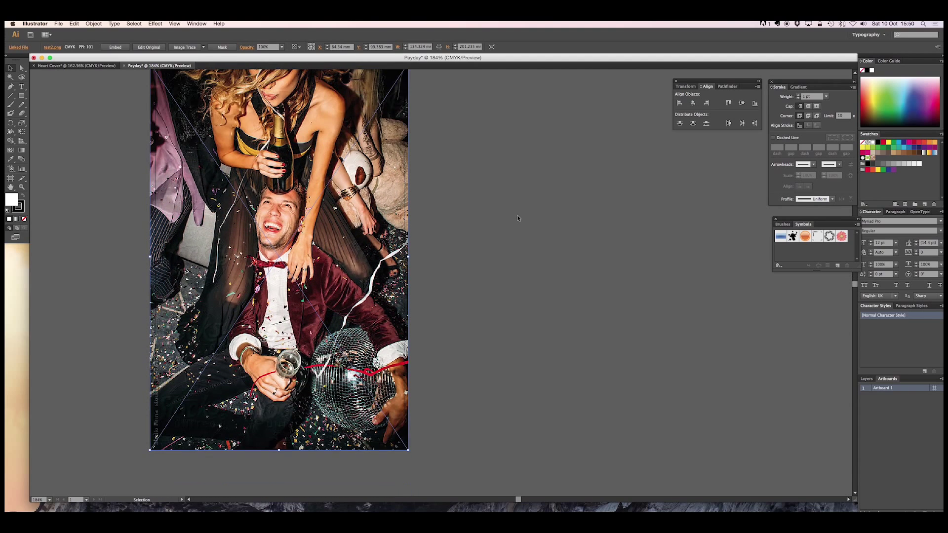
pyautogui.hscroll(-5, 513, 215)
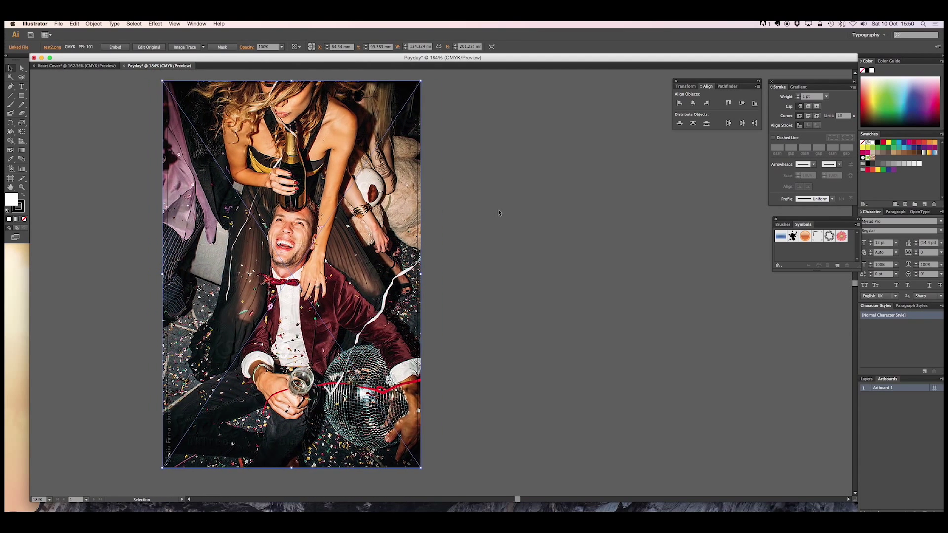
# Add a new Layer 2 and rename Layer 1 to 'image'.
pyautogui.click(867, 379)
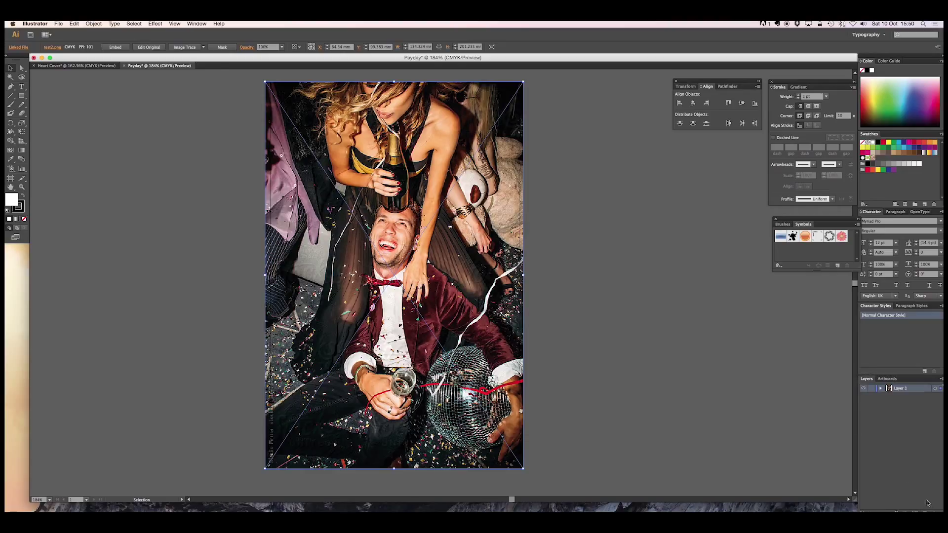
pyautogui.click(924, 510)
pyautogui.doubleClick(901, 396)
pyautogui.write('Imag')
pyautogui.press('Return')
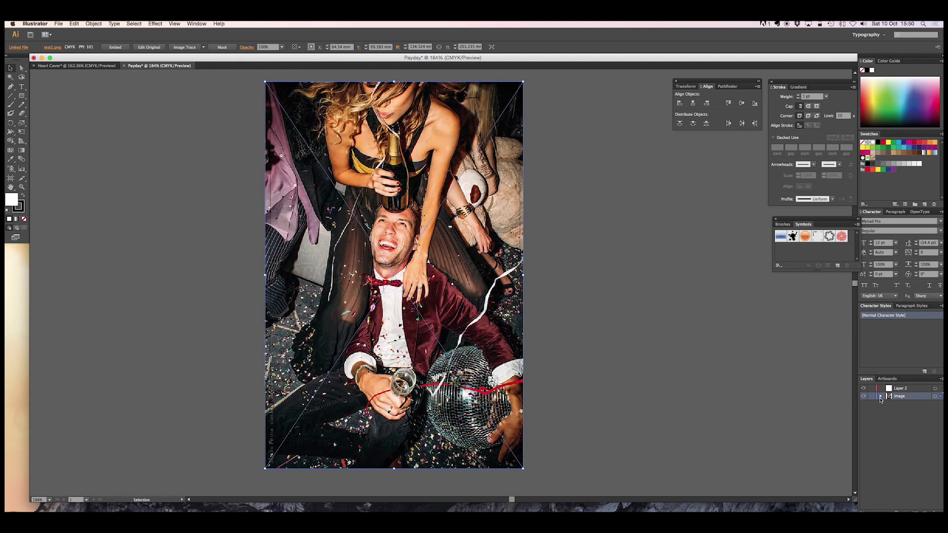
# Lock the image layer and type 'payday' as a new text object on Layer 2.
pyautogui.click(871, 396)
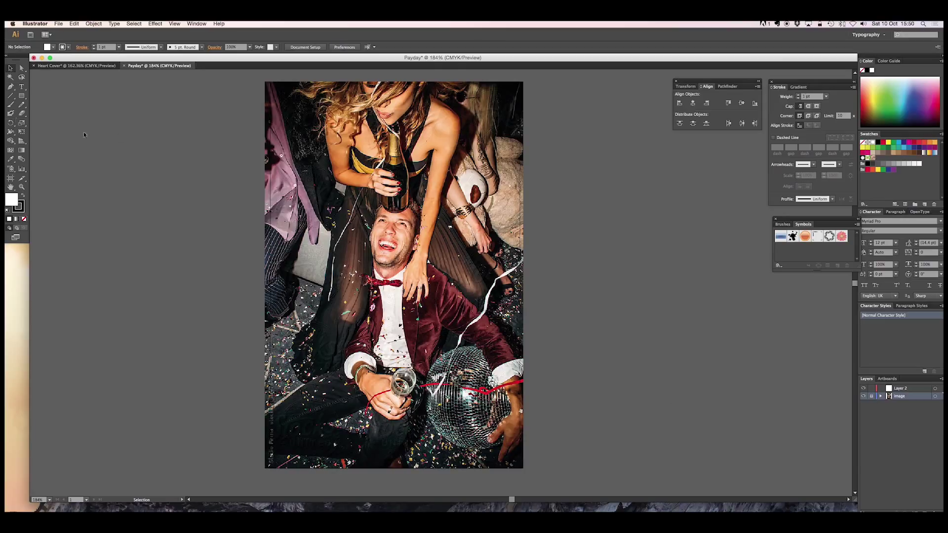
pyautogui.click(22, 86)
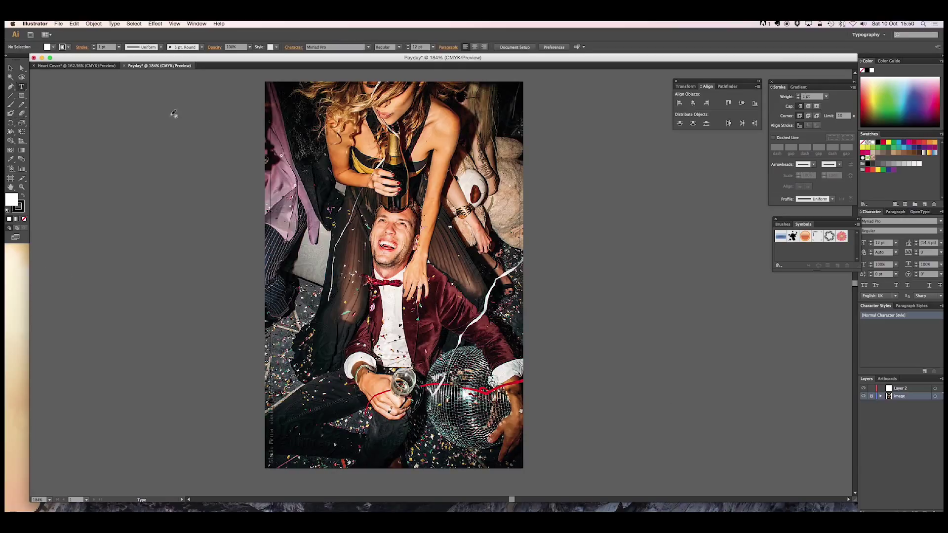
pyautogui.click(913, 389)
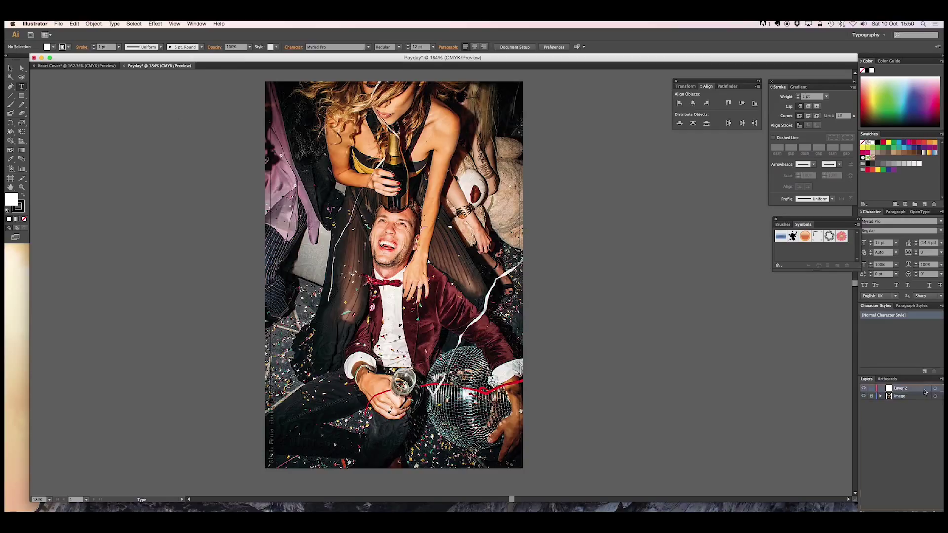
pyautogui.click(110, 145)
pyautogui.write('pay')
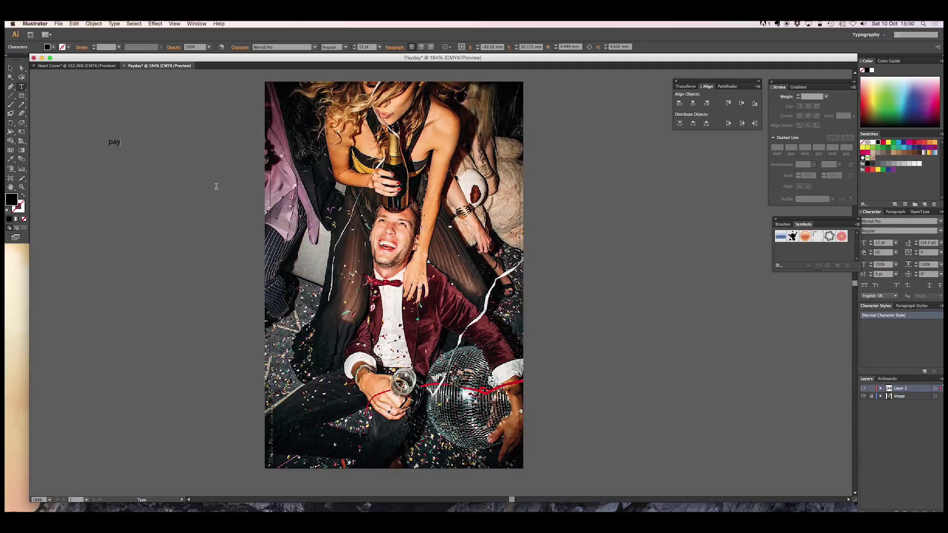
pyautogui.write('day')
# Scale the payday text to about 70 pt, make it white, and place it mid-photo.
pyautogui.click(11, 67)
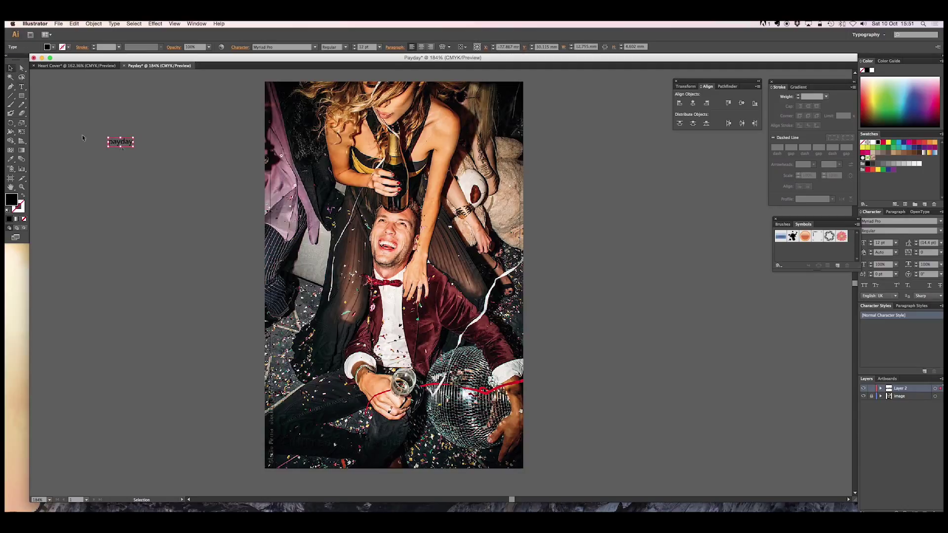
pyautogui.moveTo(132, 147); pyautogui.dragTo(251, 188)
pyautogui.moveTo(187, 164); pyautogui.dragTo(388, 281)
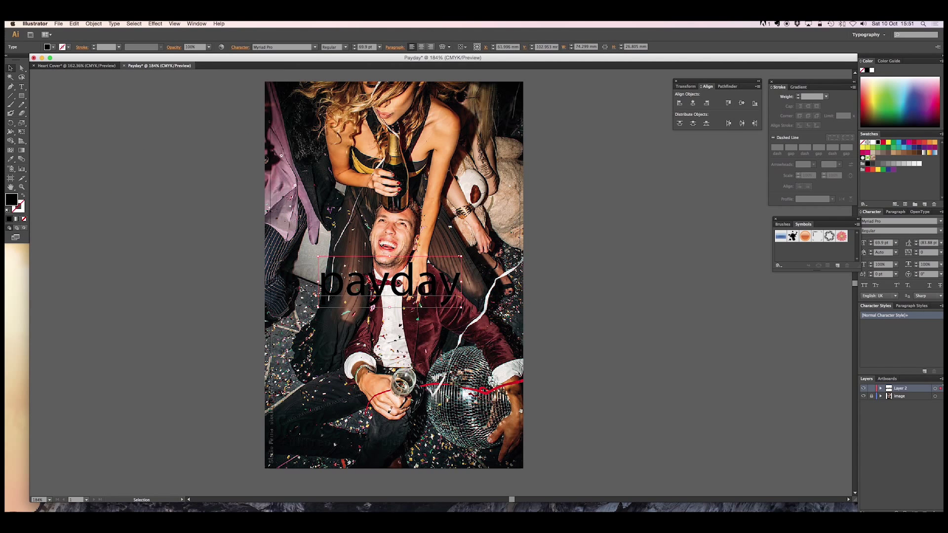
pyautogui.click(873, 70)
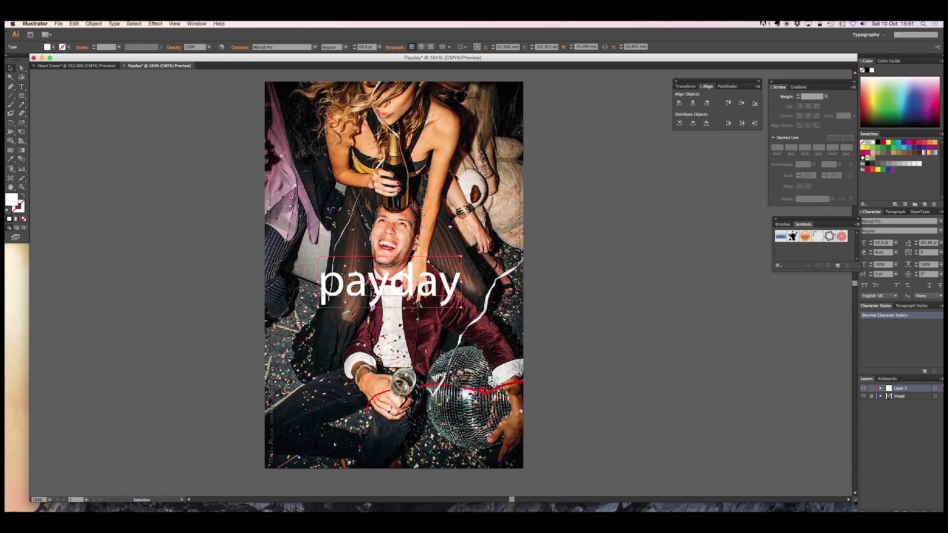
pyautogui.moveTo(457, 283); pyautogui.dragTo(456, 317)
pyautogui.click(526, 293)
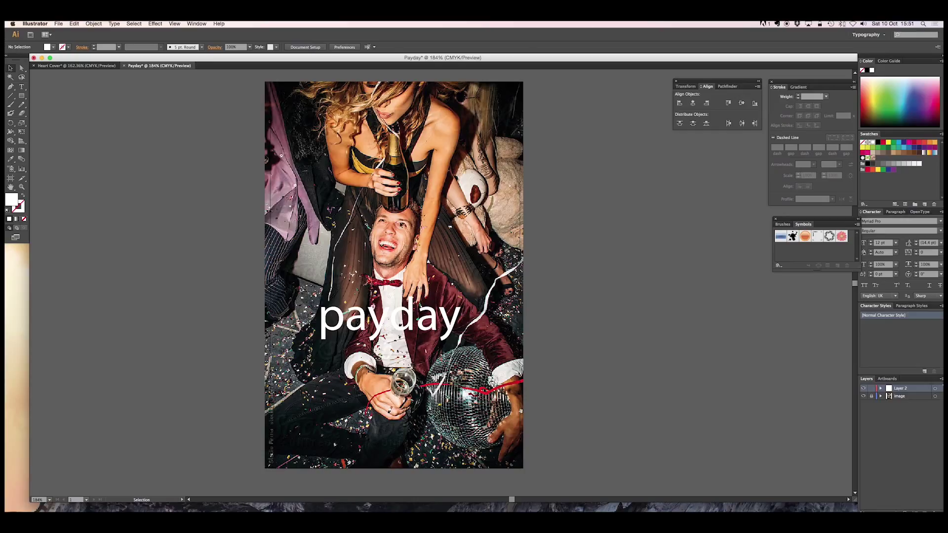
pyautogui.press('t')
pyautogui.click(164, 254)
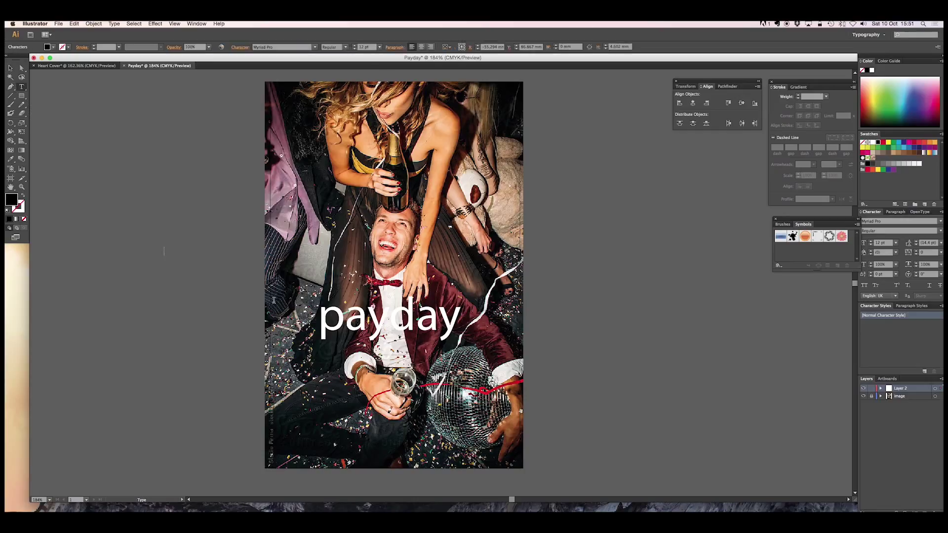
pyautogui.click(11, 68)
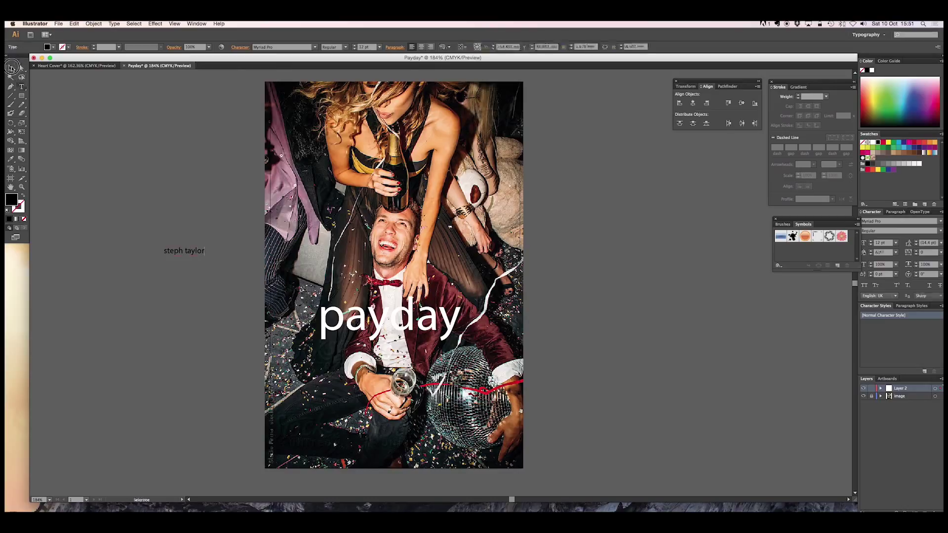
pyautogui.moveTo(205, 256); pyautogui.dragTo(282, 272)
pyautogui.moveTo(215, 259); pyautogui.dragTo(392, 404)
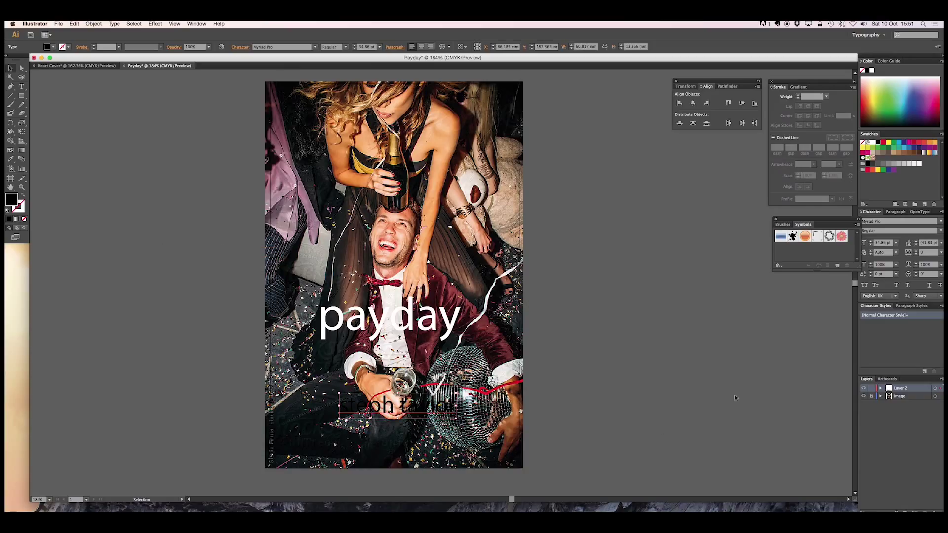
pyautogui.click(870, 67)
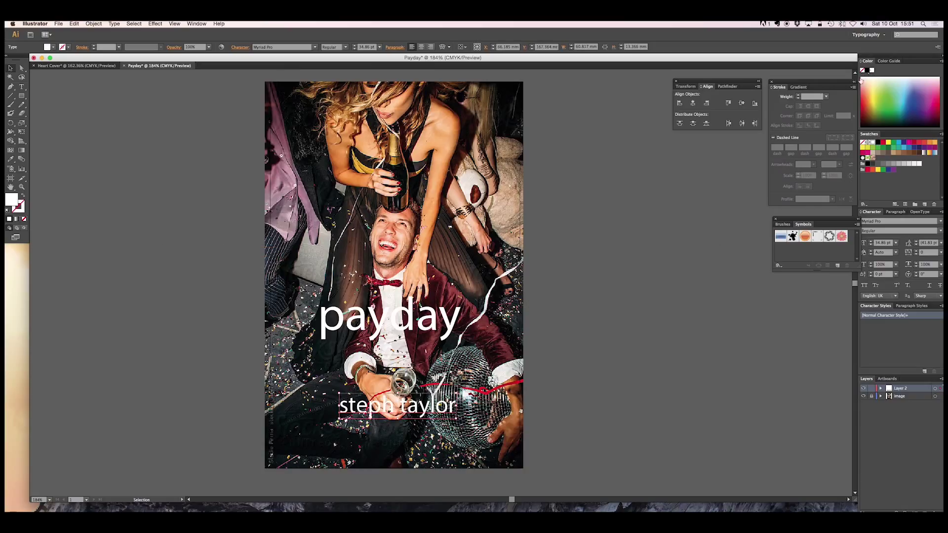
pyautogui.click(581, 285)
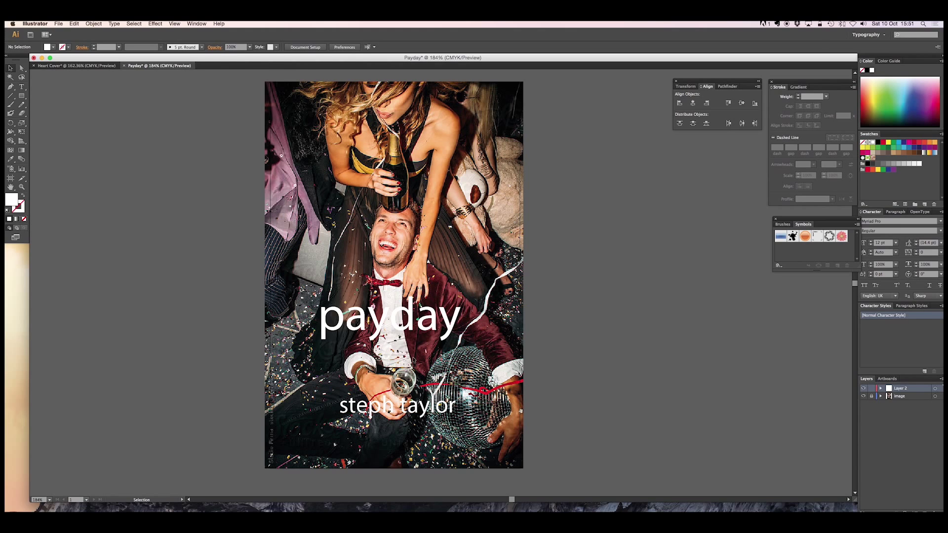
pyautogui.moveTo(432, 327); pyautogui.dragTo(434, 310)
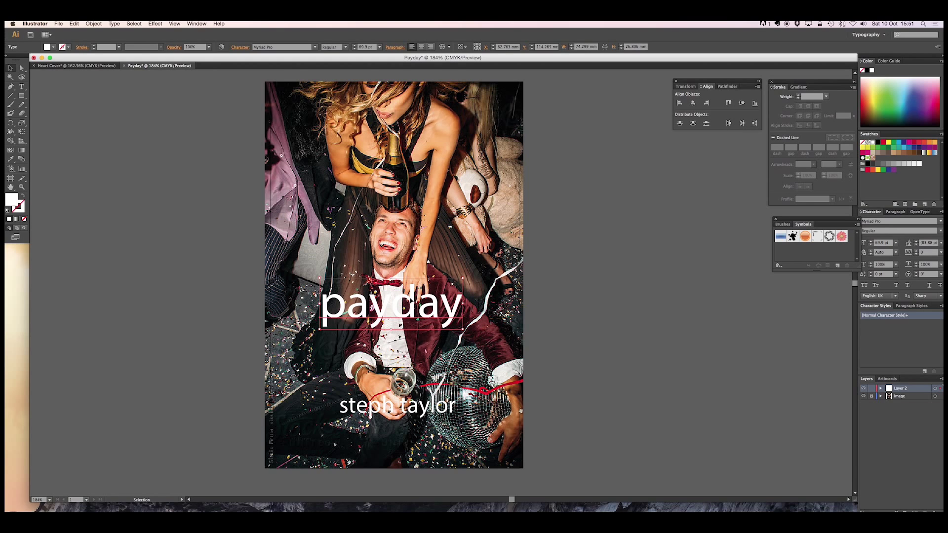
# Try the payday title over the man's face, then settle it over his chest.
pyautogui.moveTo(413, 298); pyautogui.dragTo(413, 302)
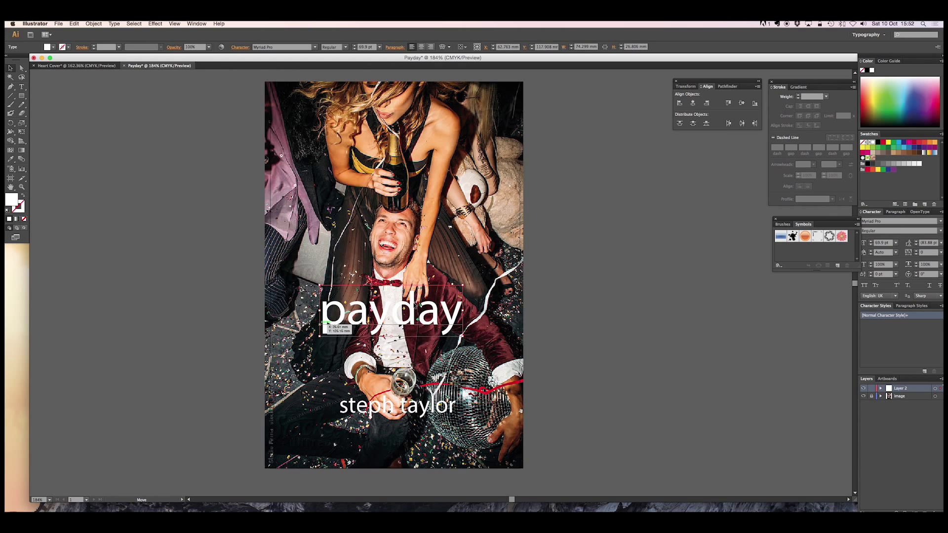
pyautogui.moveTo(323, 322); pyautogui.dragTo(324, 322)
pyautogui.moveTo(377, 315); pyautogui.dragTo(382, 266)
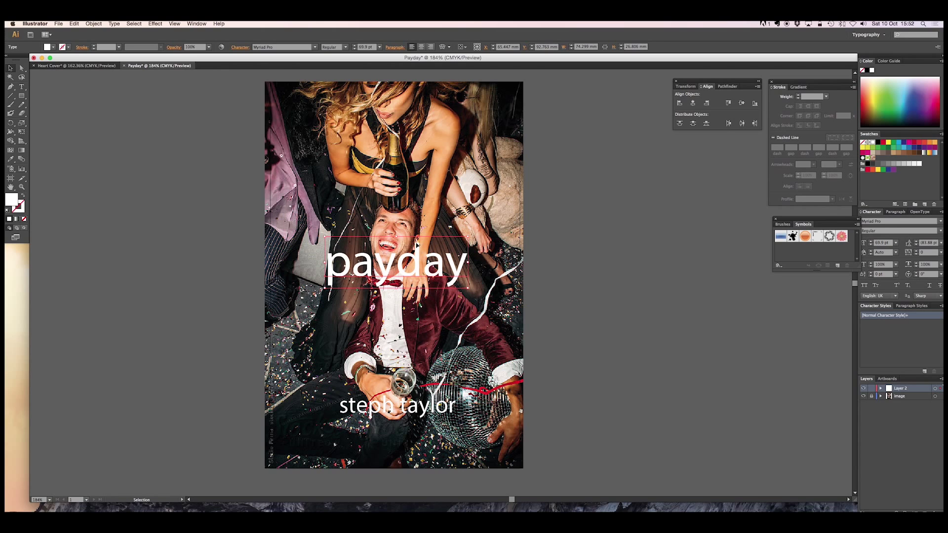
pyautogui.moveTo(416, 262); pyautogui.dragTo(461, 185)
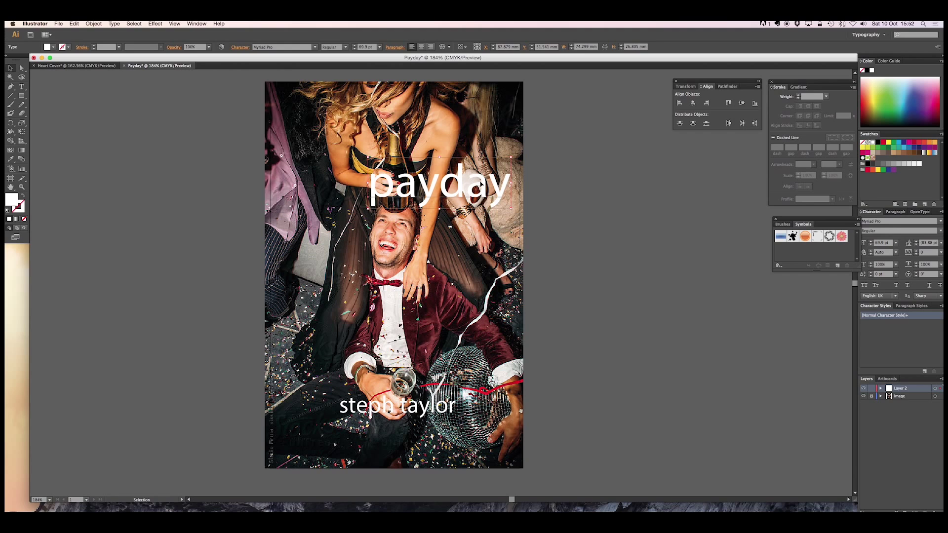
pyautogui.moveTo(372, 196); pyautogui.dragTo(337, 279)
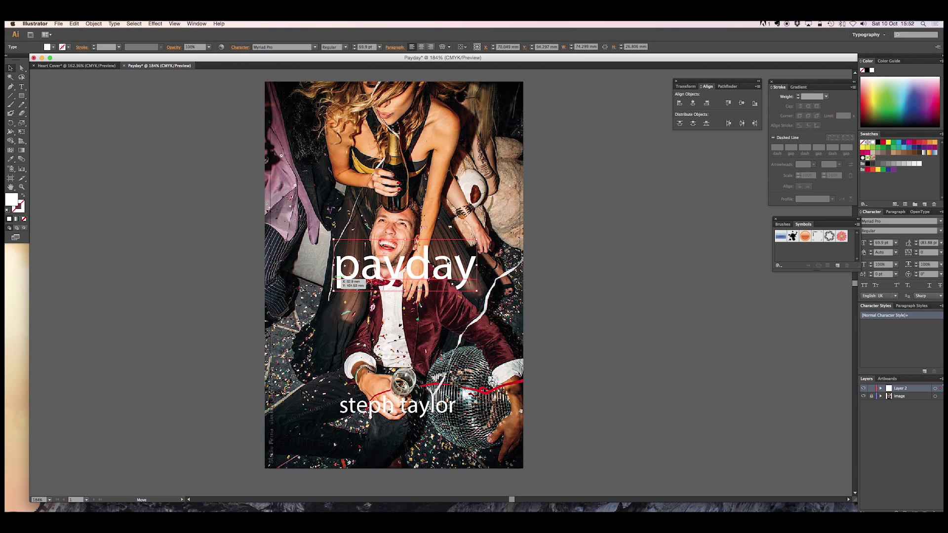
pyautogui.moveTo(337, 278); pyautogui.dragTo(337, 278)
pyautogui.moveTo(431, 258); pyautogui.dragTo(411, 313)
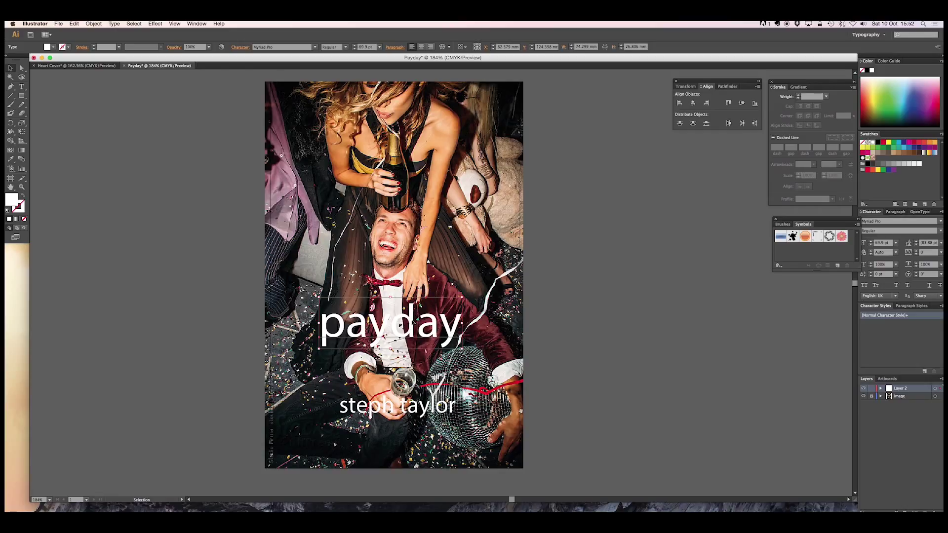
# Unlock the image layer and test the photo at 50% opacity before restoring 100%.
pyautogui.click(464, 108)
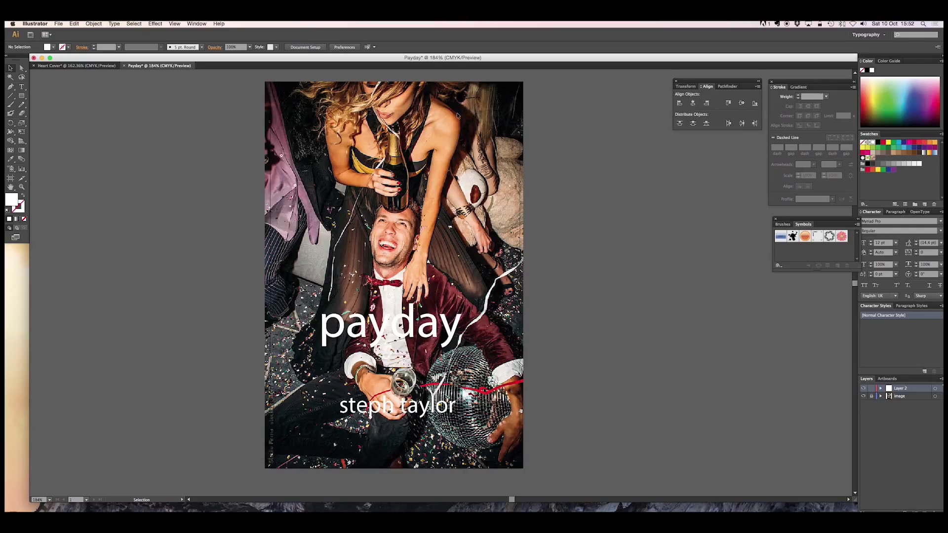
pyautogui.click(249, 47)
pyautogui.click(250, 97)
pyautogui.click(872, 396)
pyautogui.click(509, 91)
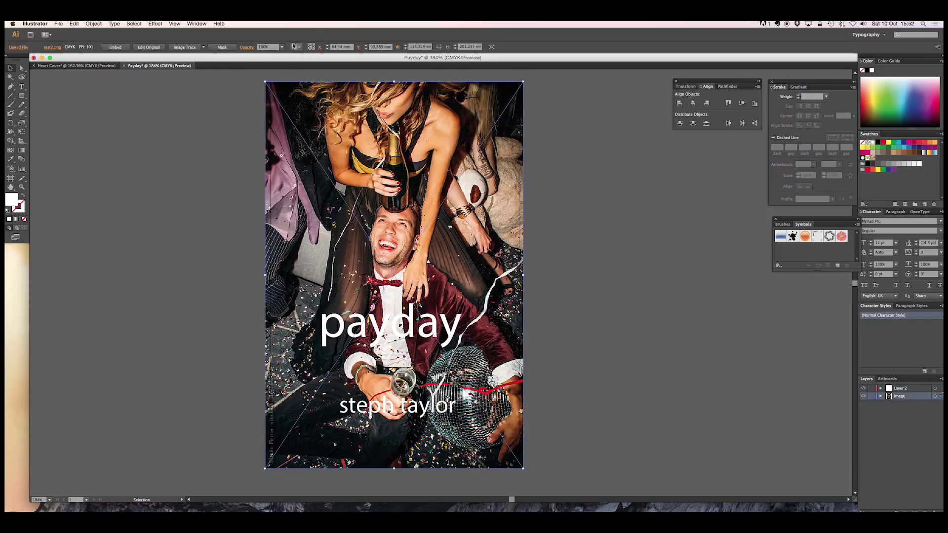
pyautogui.click(281, 47)
pyautogui.click(291, 99)
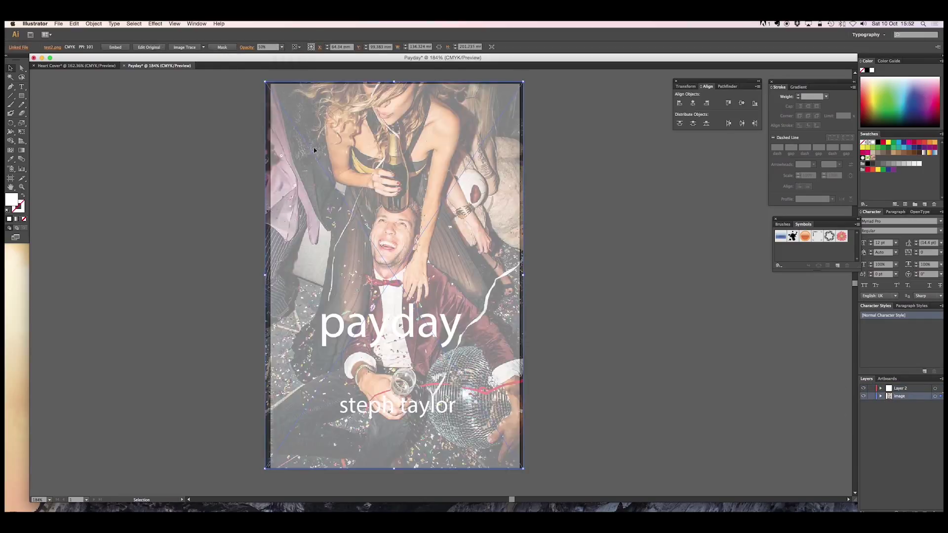
pyautogui.click(282, 47)
pyautogui.click(290, 140)
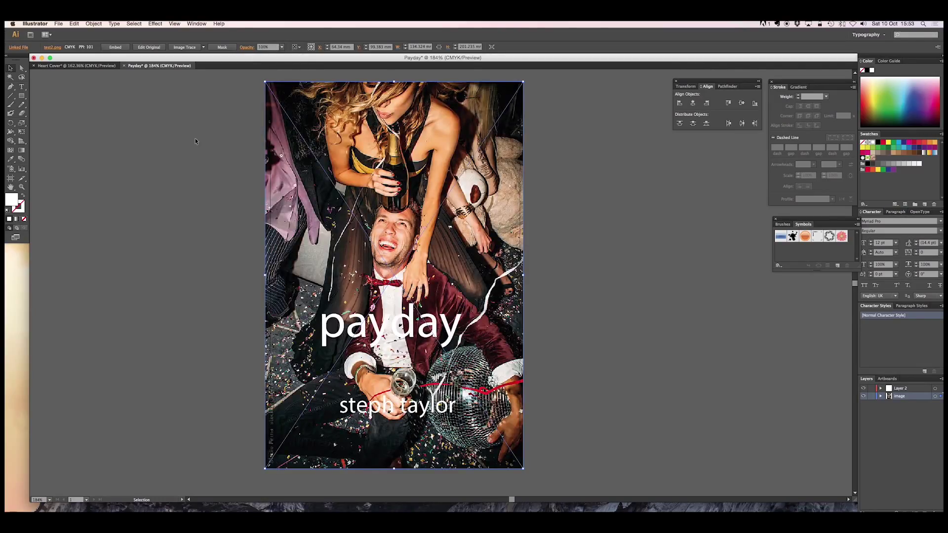
# Apply the Low Fidelity Photo Image Trace preset and relock the image layer.
pyautogui.click(203, 47)
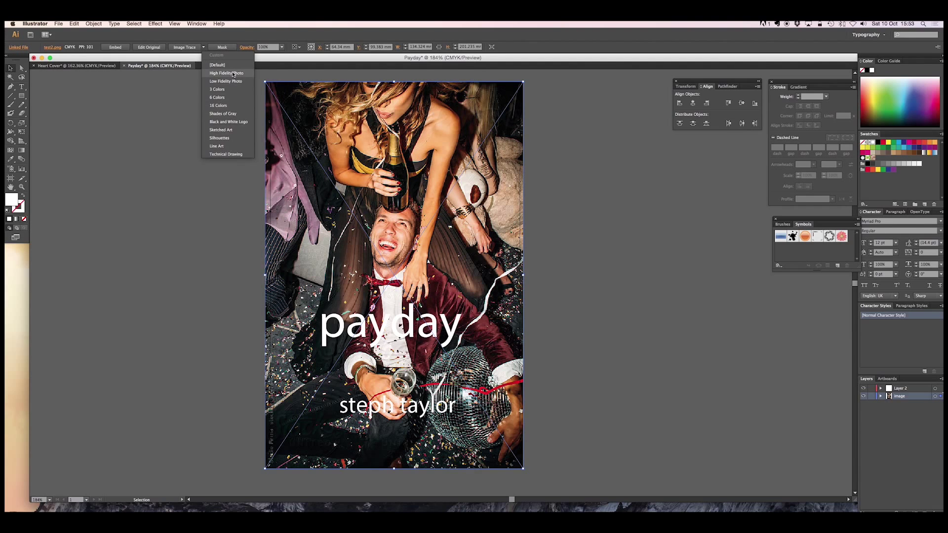
pyautogui.click(248, 172)
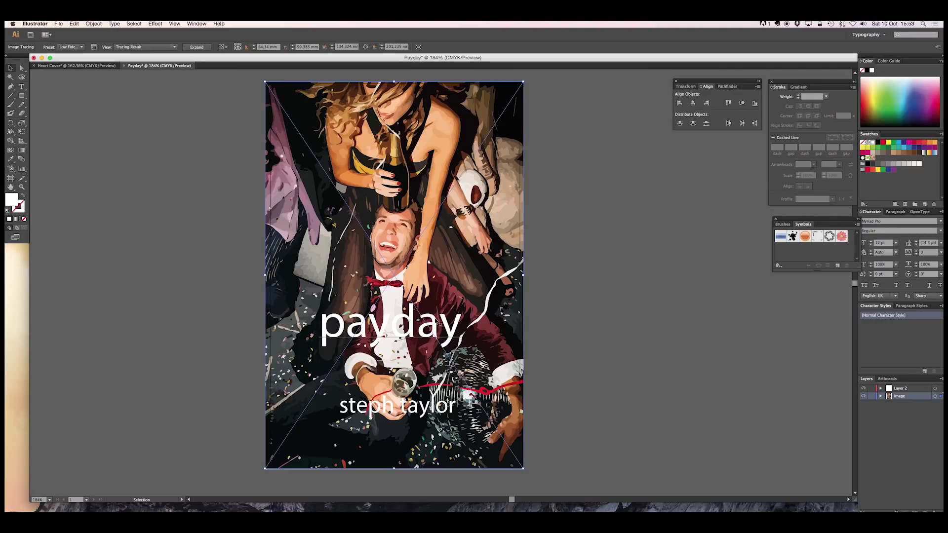
pyautogui.click(871, 396)
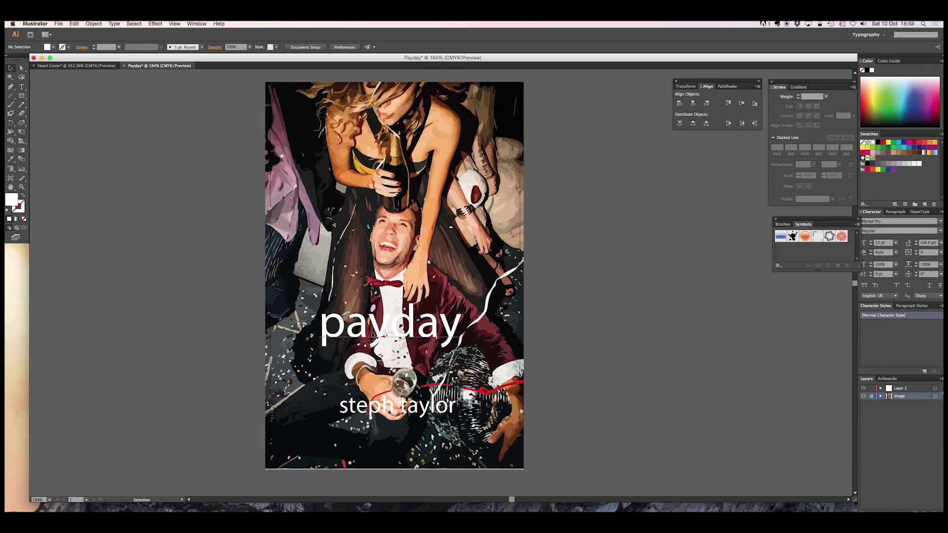
# Drop a duplicate of the payday title just below-left of the original.
pyautogui.moveTo(410, 317)
pyautogui.mouseDown()
pyautogui.moveTo(578, 255)
pyautogui.moveTo(399, 328)
pyautogui.moveTo(599, 323)
pyautogui.moveTo(605, 269)
pyautogui.moveTo(412, 322)
pyautogui.moveTo(408, 310)
pyautogui.mouseUp()
pyautogui.moveTo(324, 322); pyautogui.dragTo(324, 324)
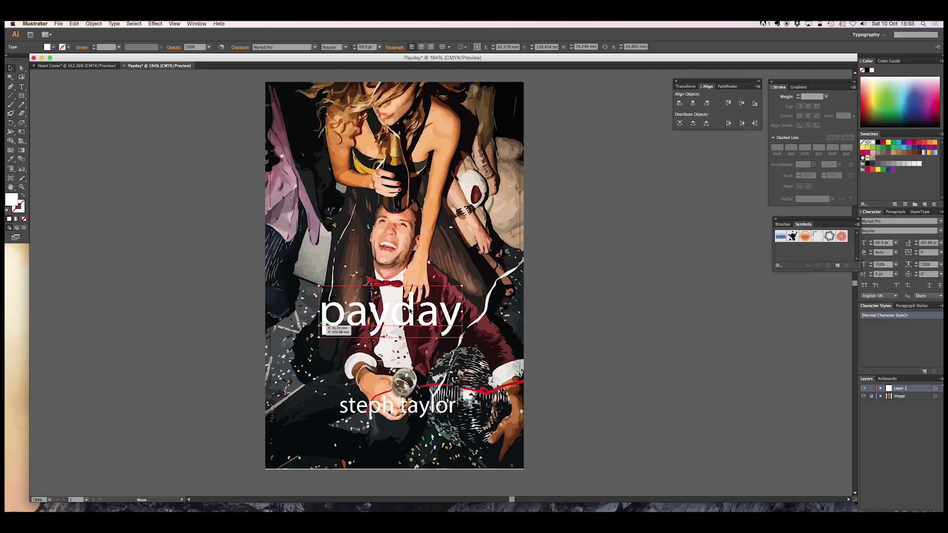
pyautogui.moveTo(325, 324); pyautogui.dragTo(325, 323)
# Apply Kannada Sangam MN Bold to the payday title and drag it right of the artboard.
pyautogui.click(941, 222)
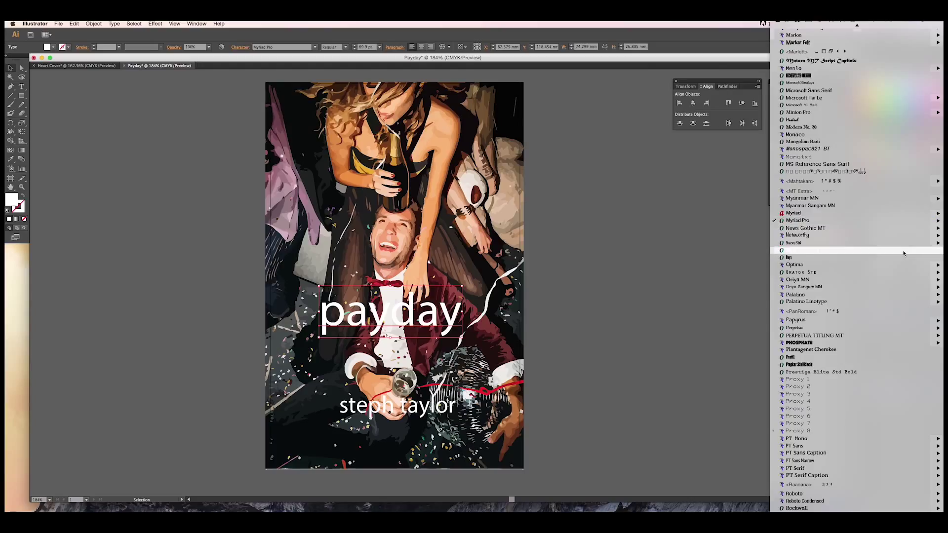
pyautogui.scroll(5, 904, 253)
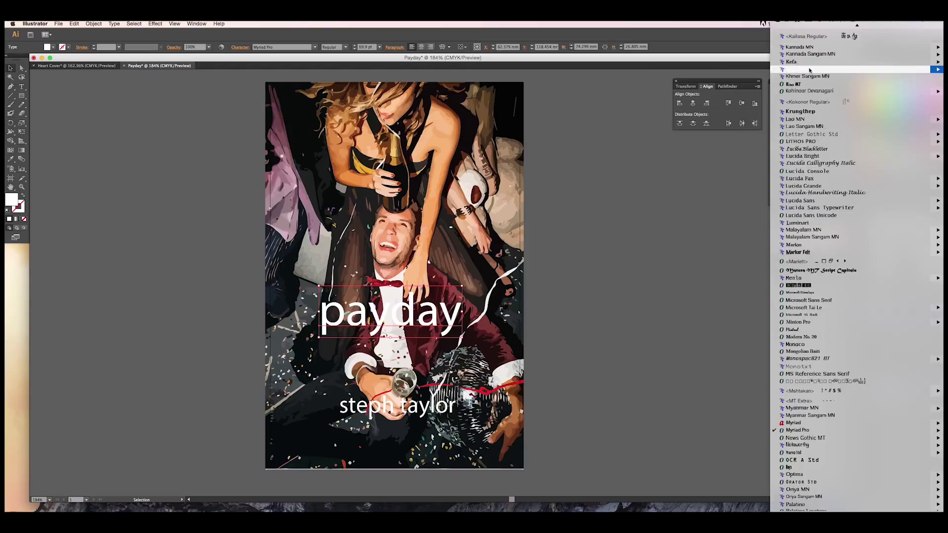
pyautogui.moveTo(808, 55)
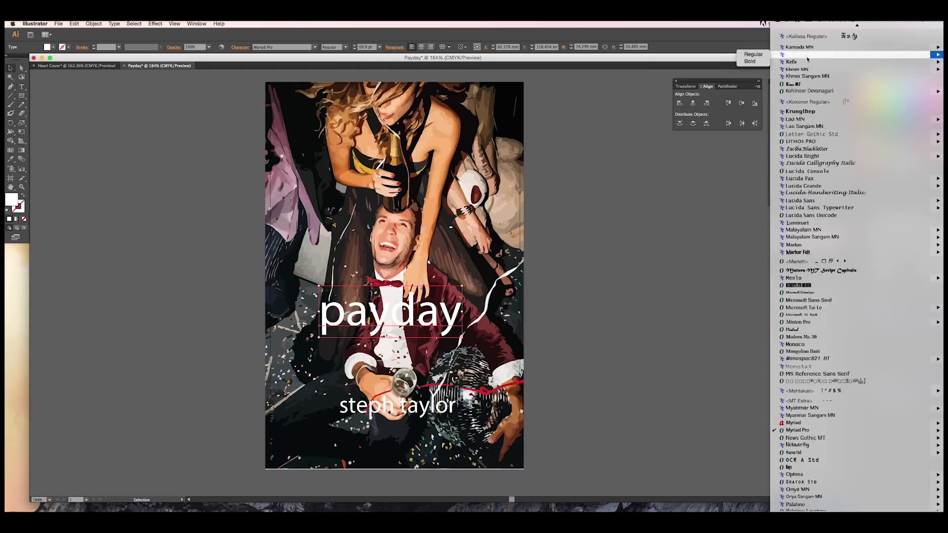
pyautogui.click(750, 62)
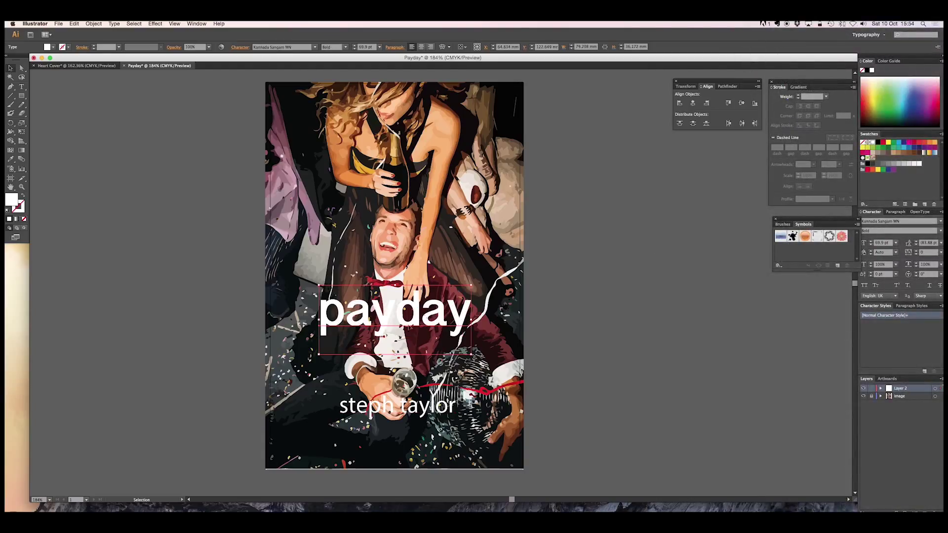
pyautogui.moveTo(417, 309); pyautogui.dragTo(659, 274)
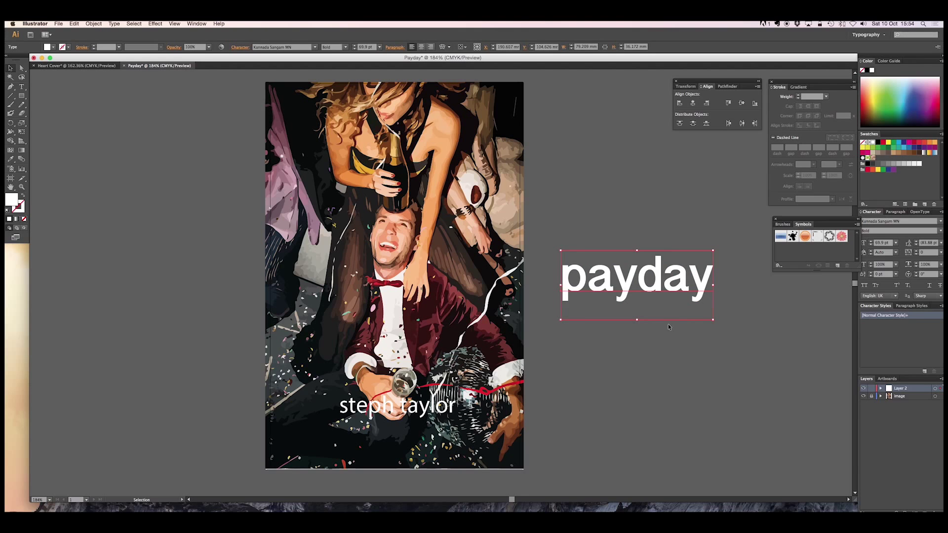
# Shift the payday title right, expand it to outlines and ungroup the letters.
pyautogui.hscroll(5, 664, 323)
pyautogui.click(566, 269)
pyautogui.moveTo(566, 270); pyautogui.dragTo(597, 269)
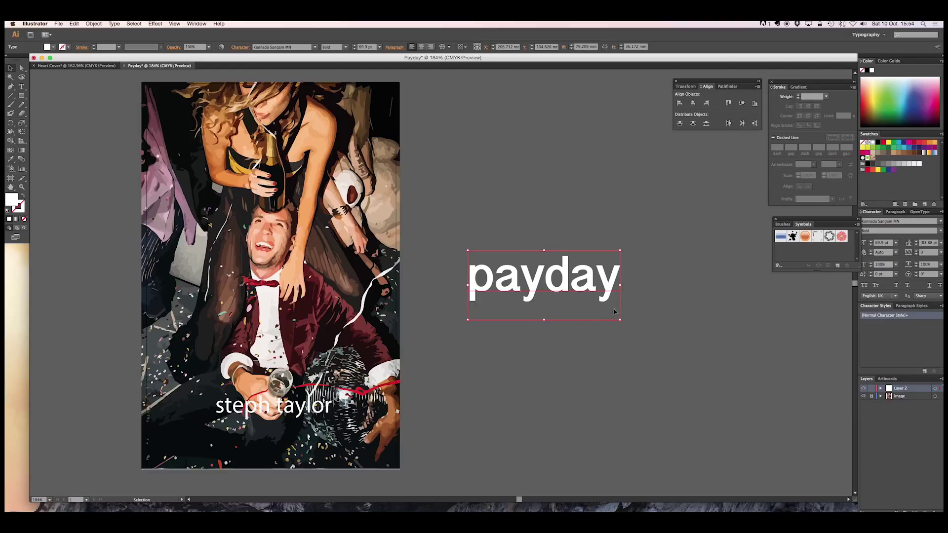
pyautogui.click(93, 24)
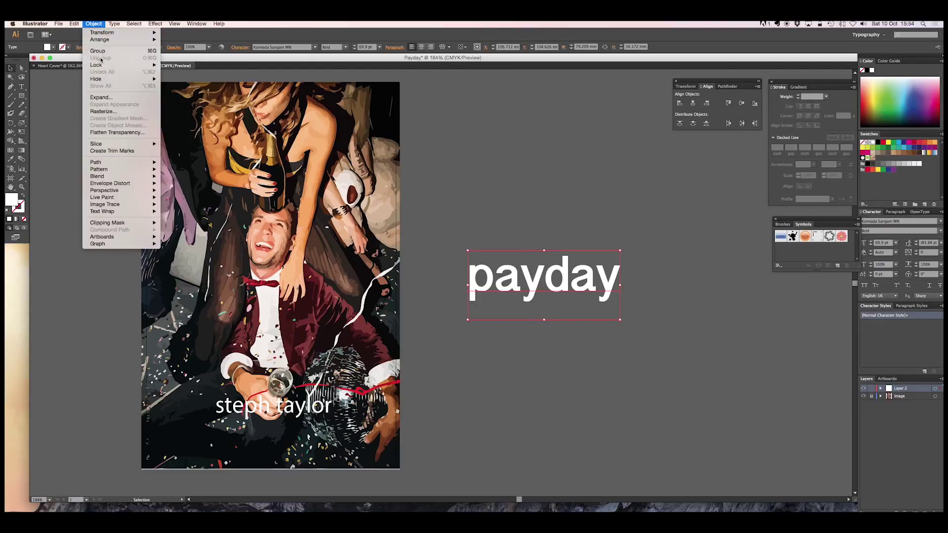
pyautogui.click(109, 97)
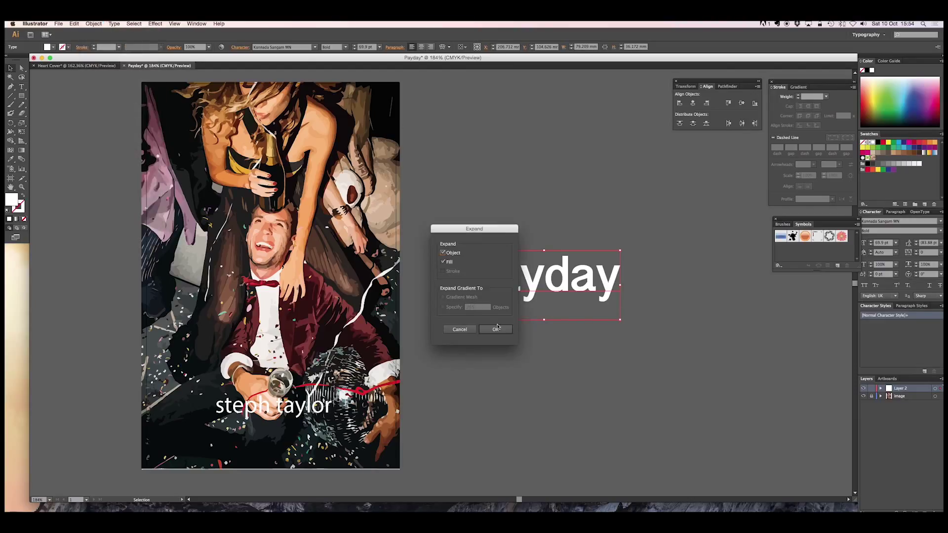
pyautogui.click(497, 327)
pyautogui.click(93, 24)
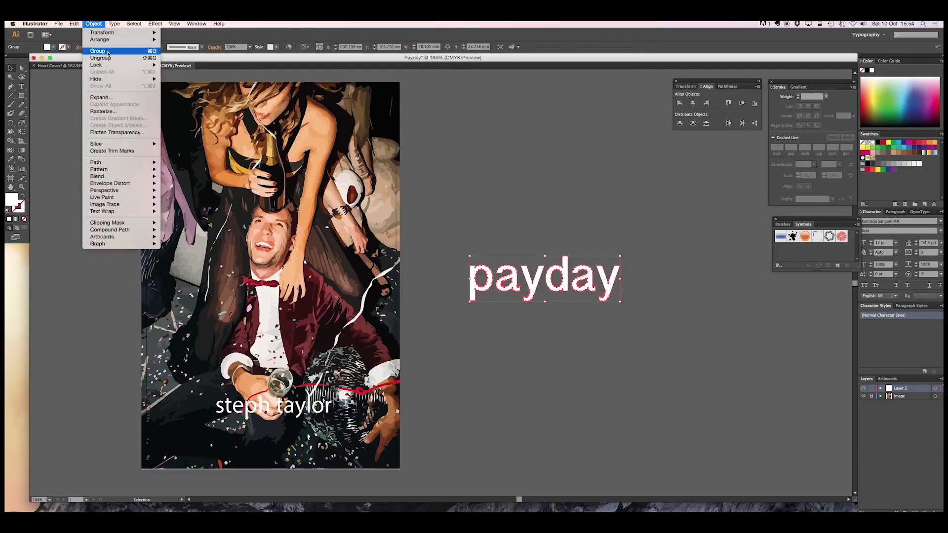
pyautogui.click(107, 60)
# Select the separated d, p, y and a letters individually to check them.
pyautogui.click(549, 208)
pyautogui.click(543, 279)
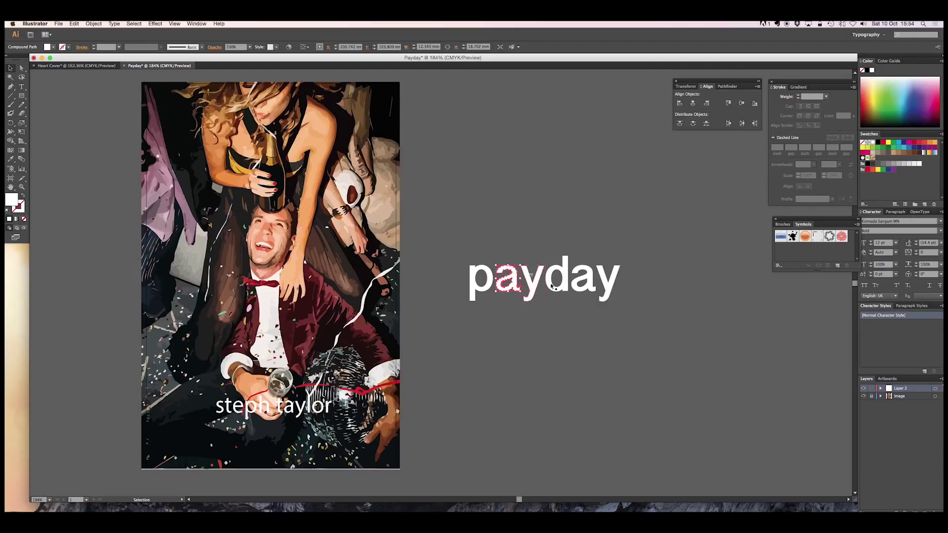
pyautogui.click(632, 302)
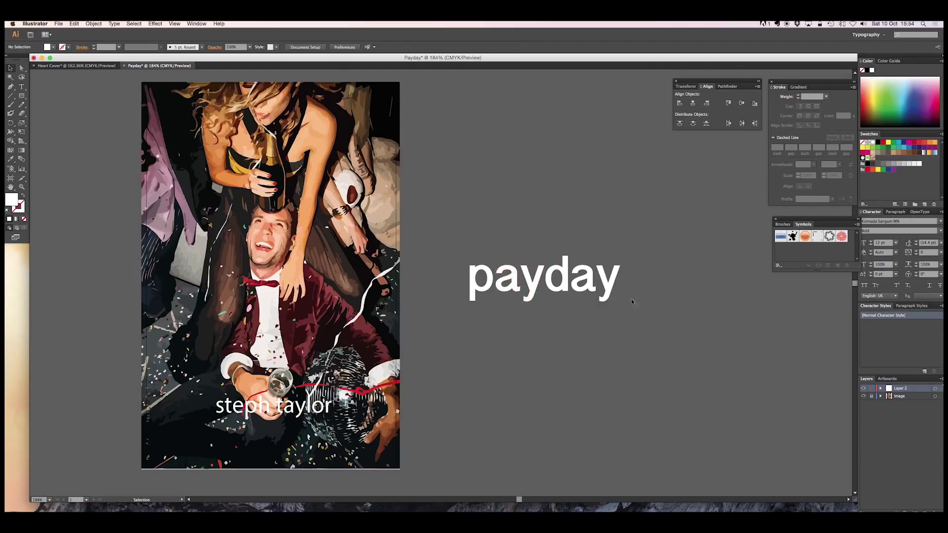
pyautogui.click(487, 276)
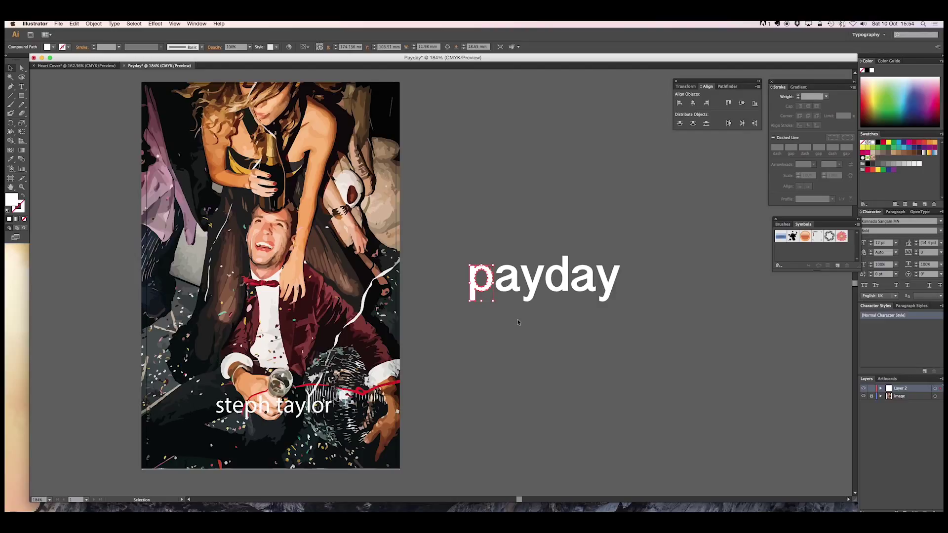
pyautogui.click(517, 223)
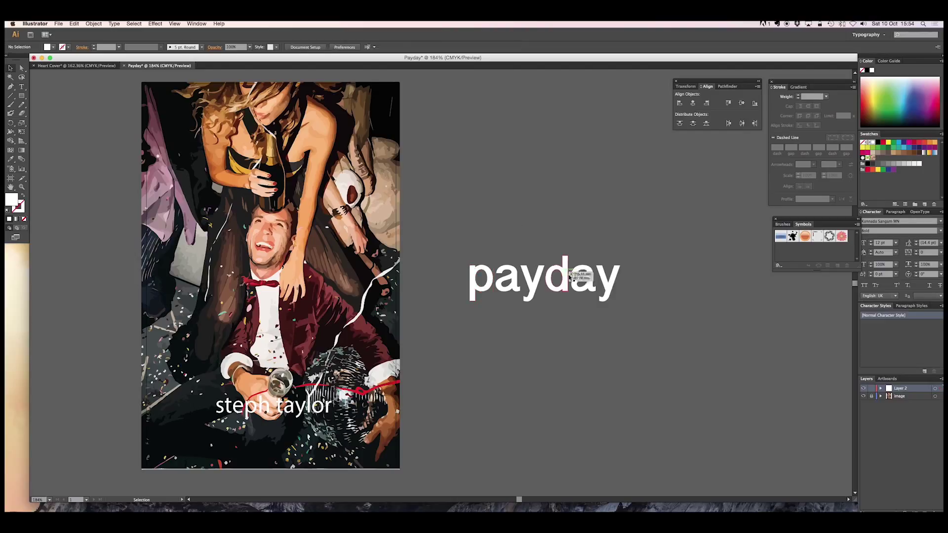
pyautogui.click(617, 277)
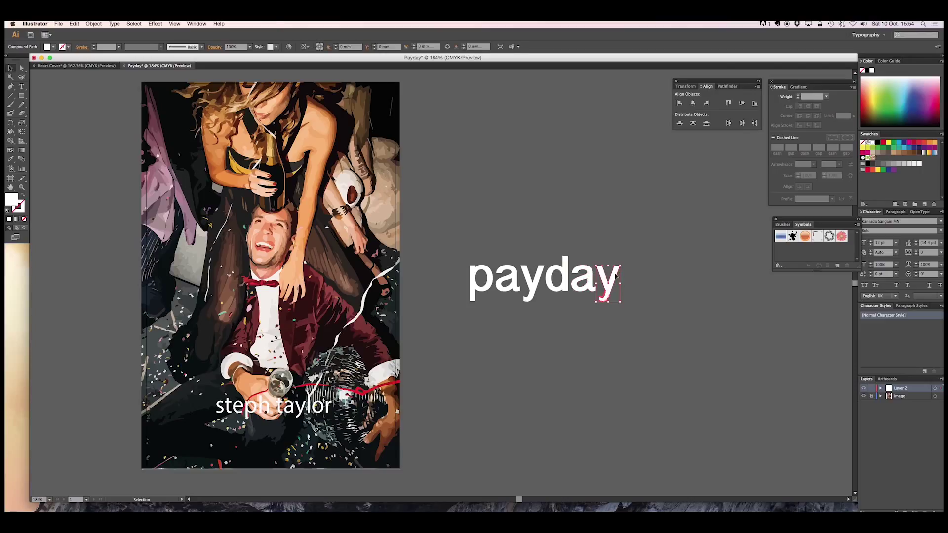
pyautogui.click(132, 24)
pyautogui.moveTo(94, 24)
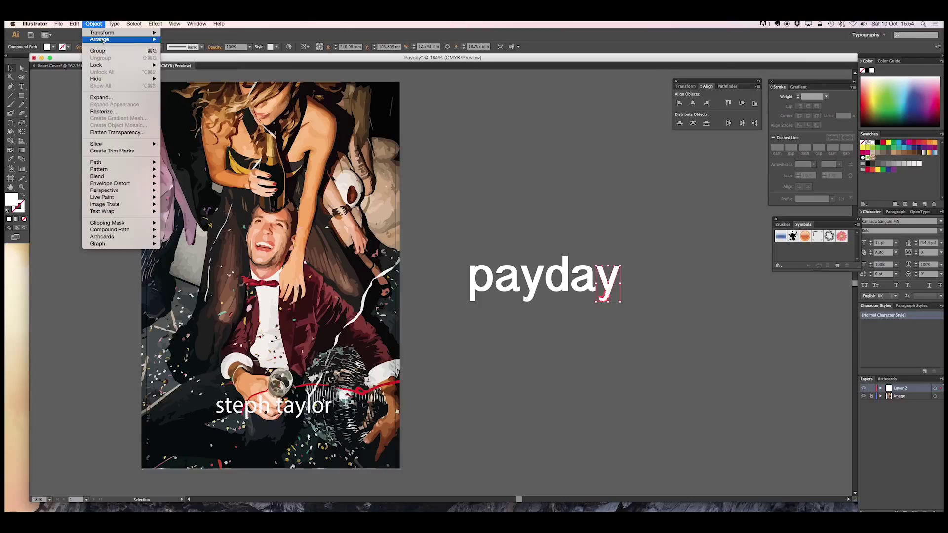
pyautogui.moveTo(124, 40)
pyautogui.click(207, 78)
# Bring the a, d and y letters of payday to the front.
pyautogui.press('alt+super+bracketleft')
pyautogui.click(94, 24)
pyautogui.moveTo(124, 40)
pyautogui.click(192, 39)
pyautogui.click(559, 267)
pyautogui.click(94, 24)
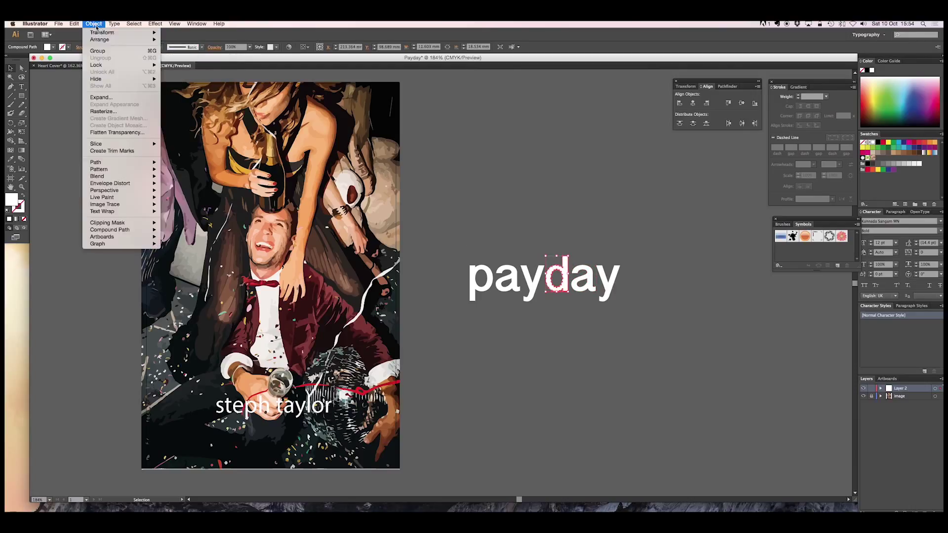
pyautogui.moveTo(123, 38)
pyautogui.click(192, 40)
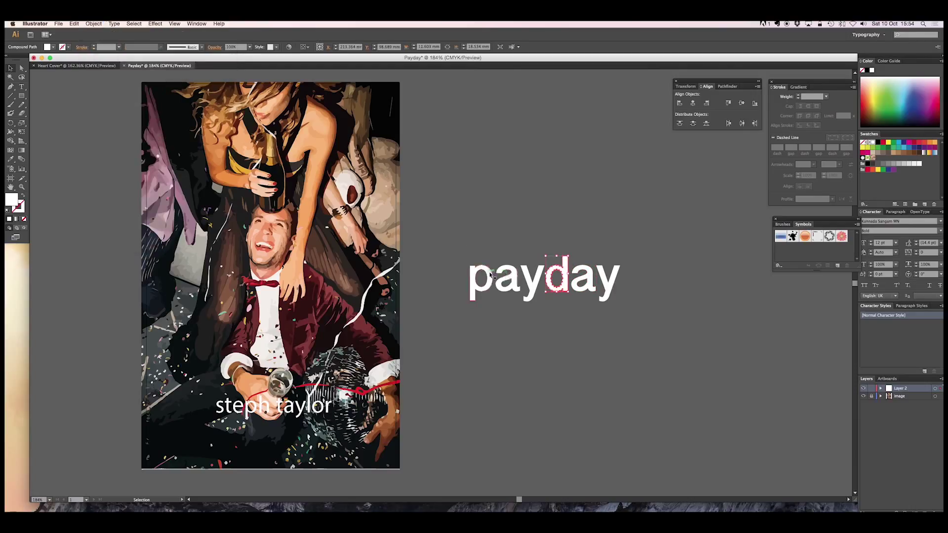
pyautogui.click(531, 275)
pyautogui.click(94, 23)
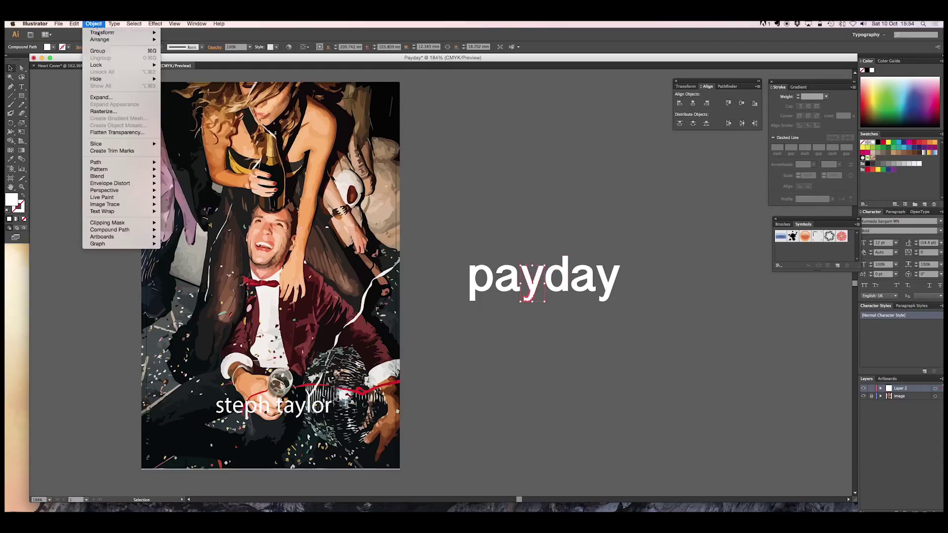
pyautogui.moveTo(124, 39)
pyautogui.click(193, 39)
# Bring the first a and the p to the very front.
pyautogui.click(508, 281)
pyautogui.click(94, 24)
pyautogui.moveTo(124, 34)
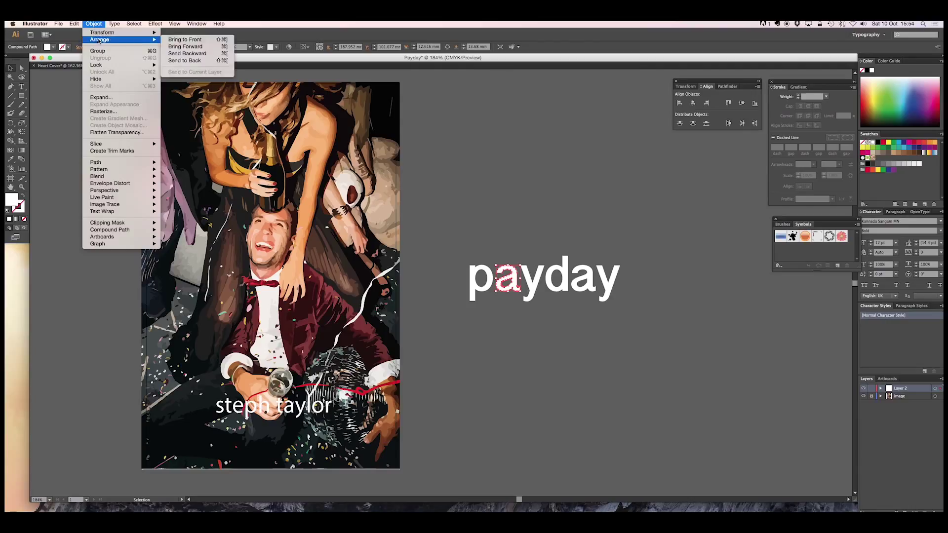
pyautogui.click(192, 38)
pyautogui.click(481, 291)
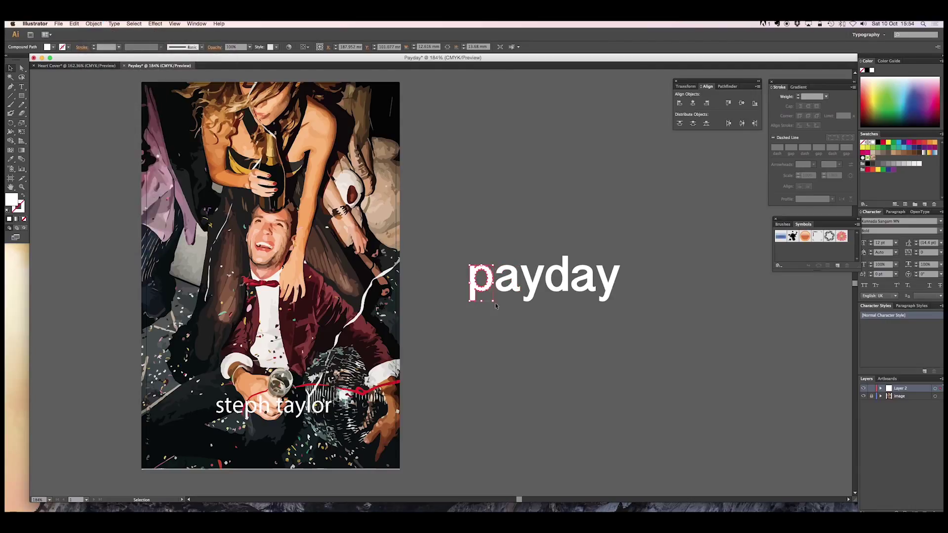
pyautogui.click(94, 23)
pyautogui.moveTo(112, 41)
pyautogui.click(184, 41)
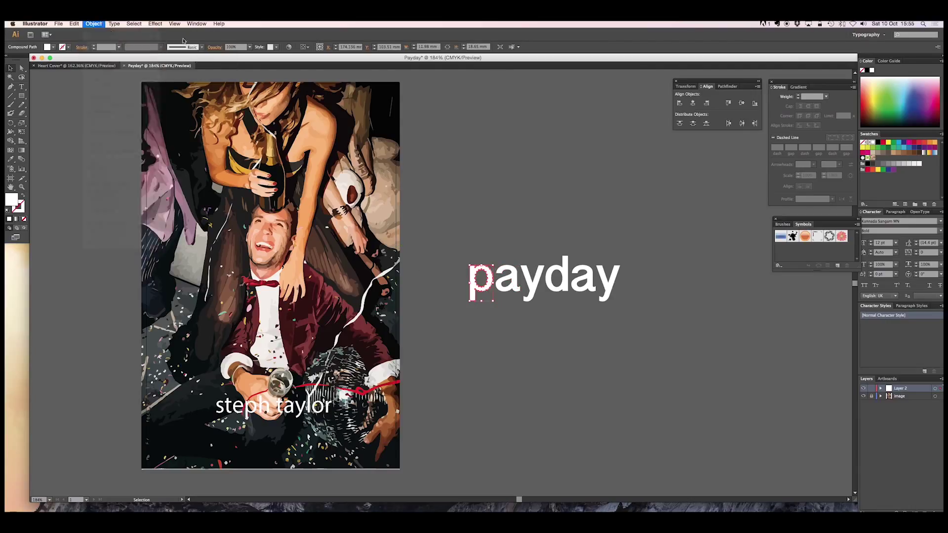
pyautogui.click(93, 24)
pyautogui.moveTo(119, 38)
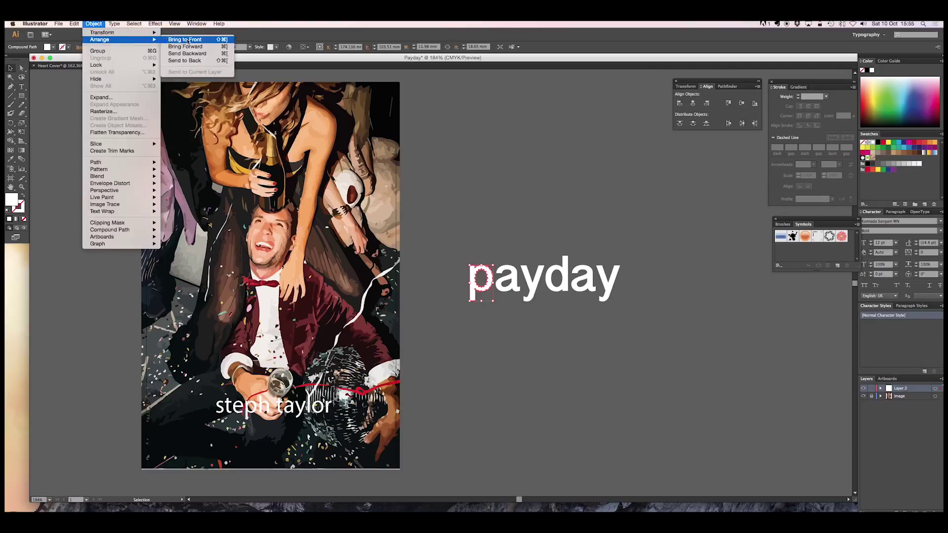
pyautogui.click(192, 40)
pyautogui.click(525, 302)
# Nudge 'ayday', then 'yday', then 'day' left to tighten letter spacing.
pyautogui.moveTo(646, 329); pyautogui.dragTo(498, 202)
pyautogui.press('Left')
pyautogui.press('Left')
pyautogui.press('Left')
pyautogui.press('Left')
pyautogui.press('Left')
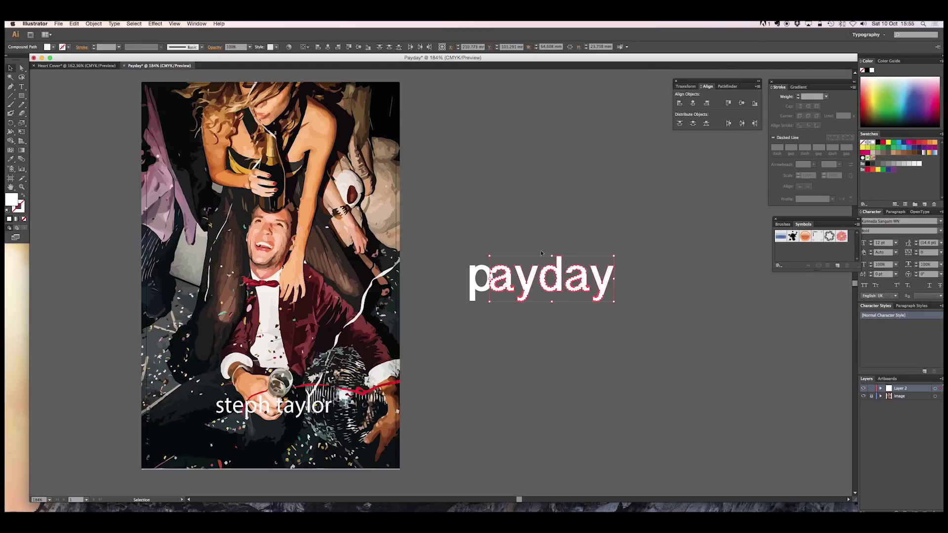
pyautogui.click(677, 316)
pyautogui.moveTo(516, 245); pyautogui.dragTo(519, 262)
pyautogui.press('Left')
pyautogui.press('Left')
pyautogui.press('Left')
pyautogui.press('Left')
pyautogui.press('Left')
pyautogui.press('Left')
pyautogui.press('Left')
pyautogui.press('Left')
pyautogui.press('Left')
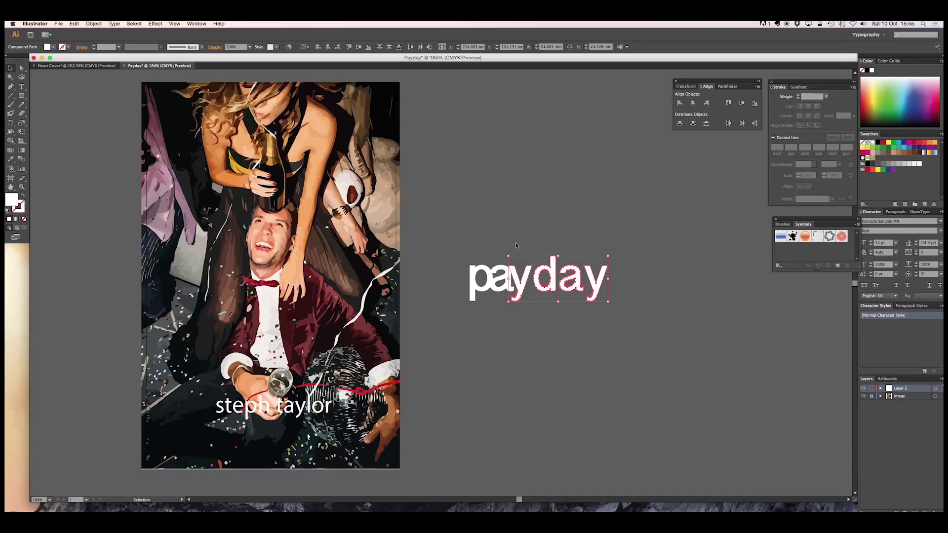
pyautogui.click(673, 315)
pyautogui.moveTo(541, 237); pyautogui.dragTo(556, 267)
pyautogui.press('Left')
pyautogui.press('Left')
pyautogui.press('Left')
pyautogui.press('Left')
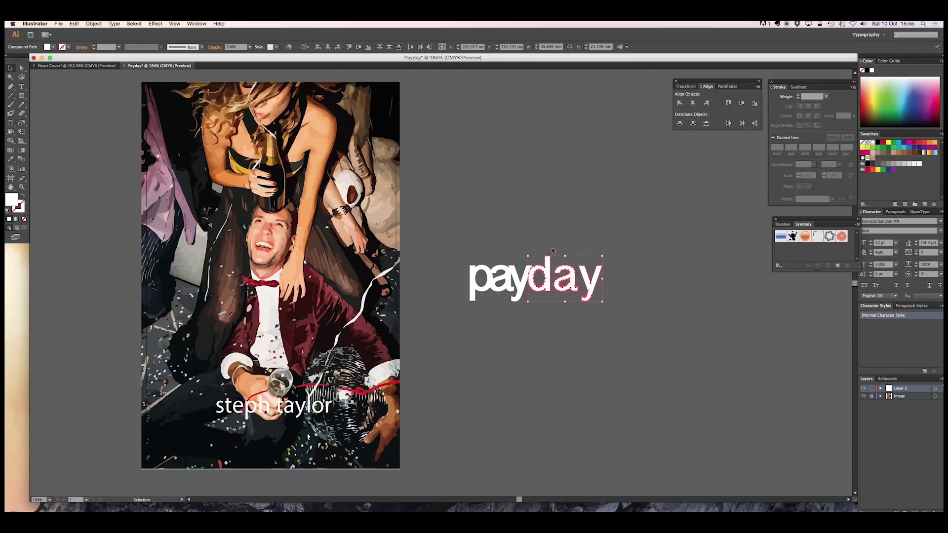
# Nudge the final 'ay' and then the last y left to close the gaps.
pyautogui.click(644, 315)
pyautogui.moveTo(554, 247); pyautogui.dragTo(567, 271)
pyautogui.press('Left')
pyautogui.press('Left')
pyautogui.press('Left')
pyautogui.press('Left')
pyautogui.press('Left')
pyautogui.press('Left')
pyautogui.press('Left')
pyautogui.press('Left')
pyautogui.press('Left')
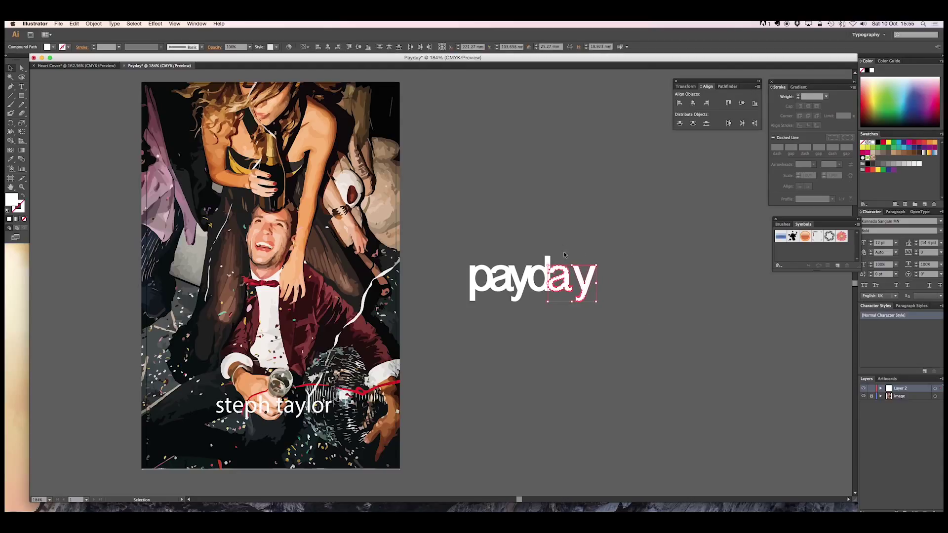
pyautogui.click(667, 339)
pyautogui.moveTo(604, 269); pyautogui.dragTo(591, 246)
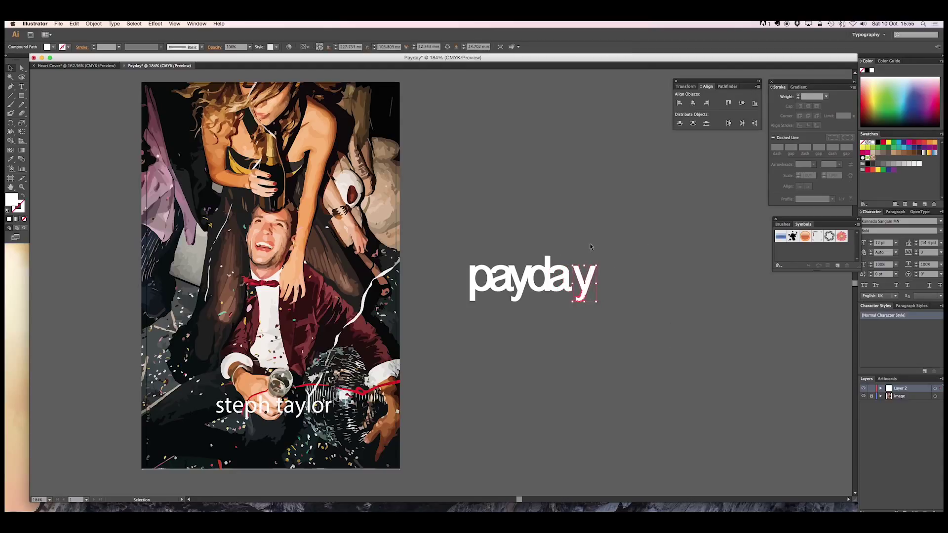
pyautogui.press('Left')
pyautogui.press('Left')
pyautogui.press('Left')
pyautogui.press('Left')
pyautogui.press('Left')
pyautogui.press('Left')
pyautogui.press('Left')
pyautogui.press('Left')
pyautogui.press('Left')
pyautogui.press('Left')
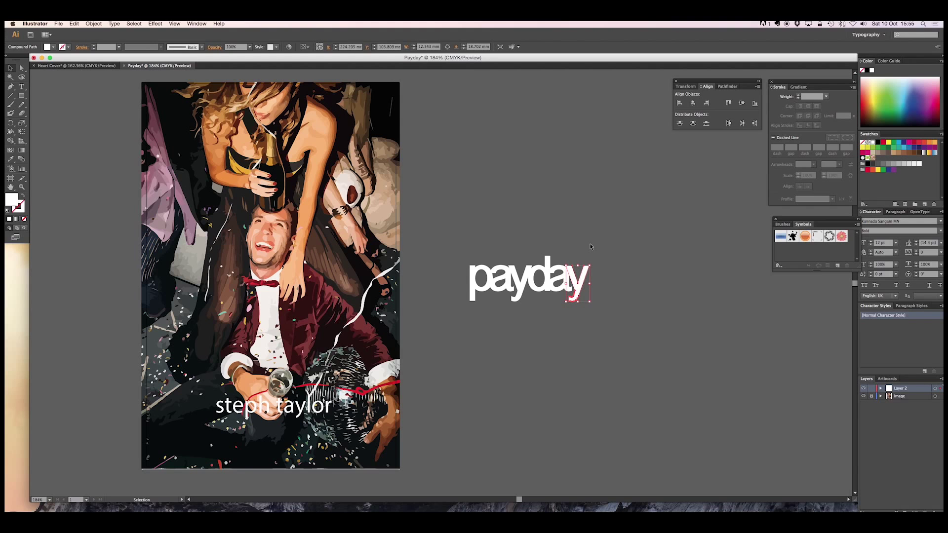
pyautogui.scroll(3, 588, 245)
pyautogui.scroll(-3, 594, 233)
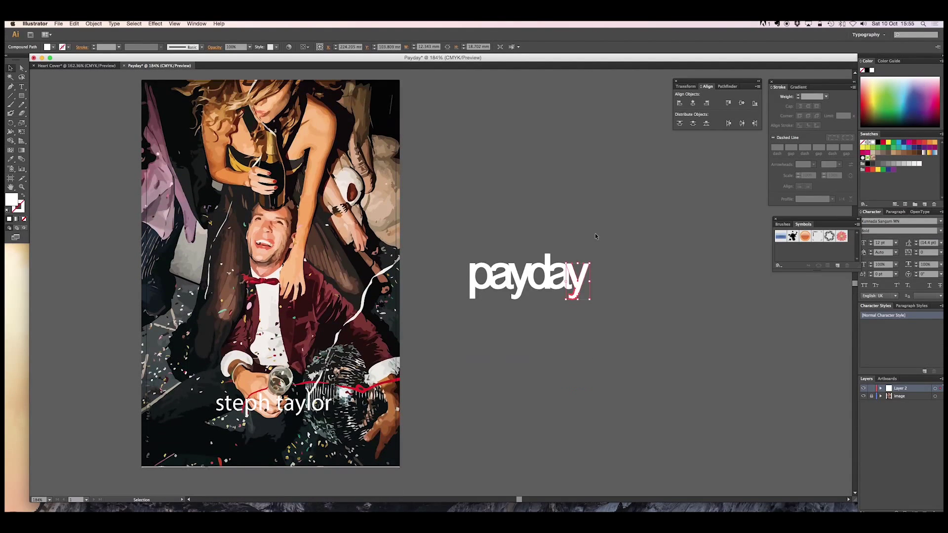
pyautogui.click(641, 275)
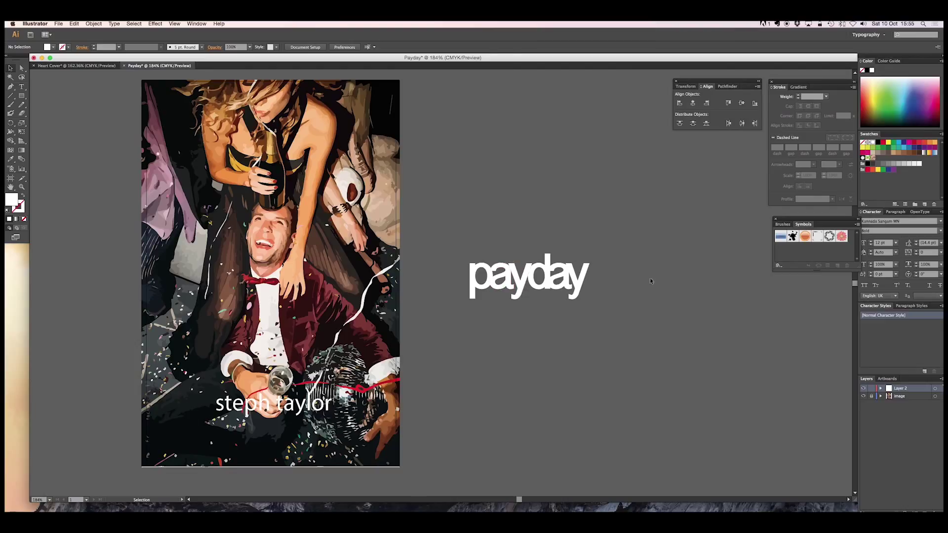
# Give the y a Multiply drop shadow at 75% opacity with 2.47 mm offsets.
pyautogui.click(589, 271)
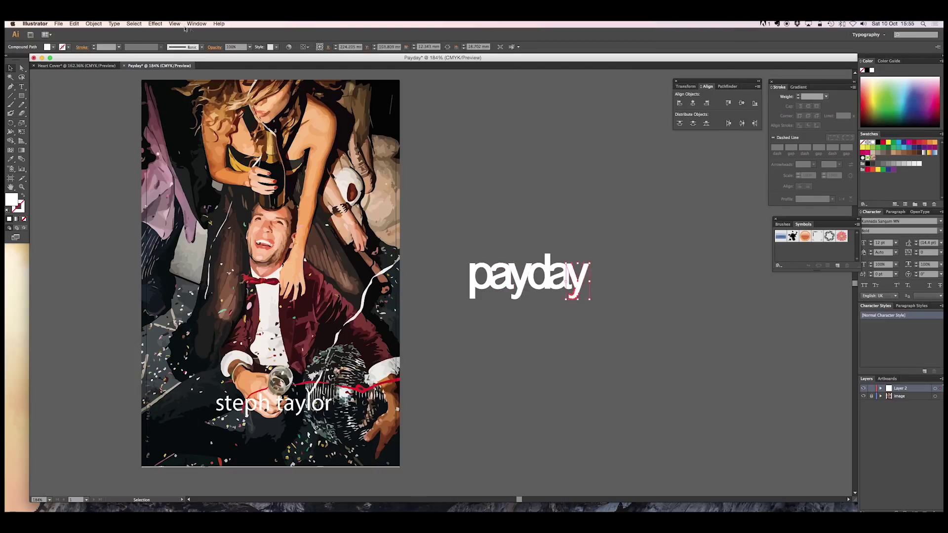
pyautogui.click(155, 24)
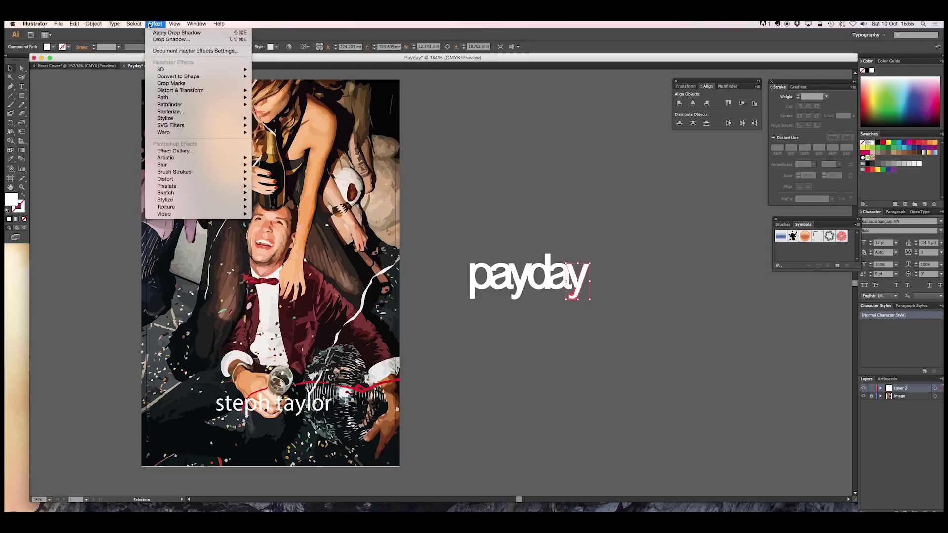
pyautogui.click(172, 40)
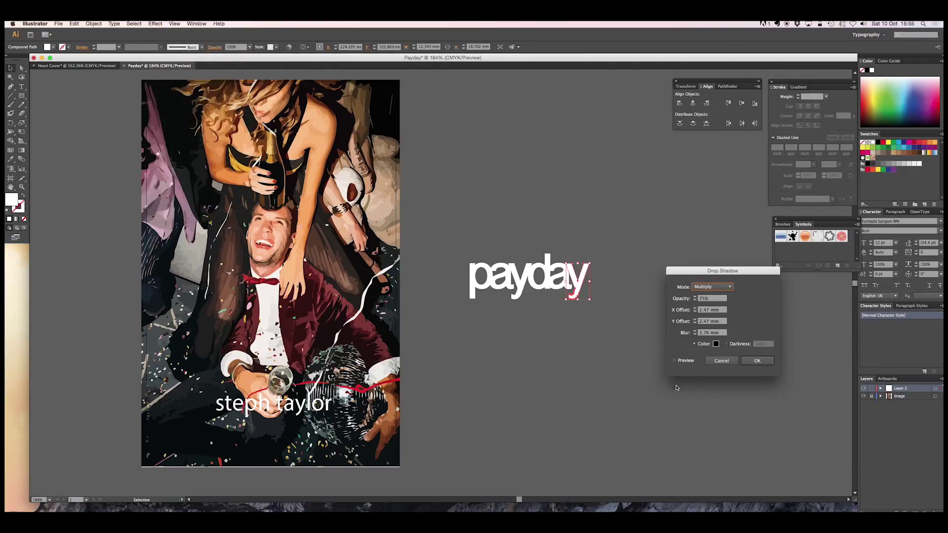
pyautogui.click(675, 361)
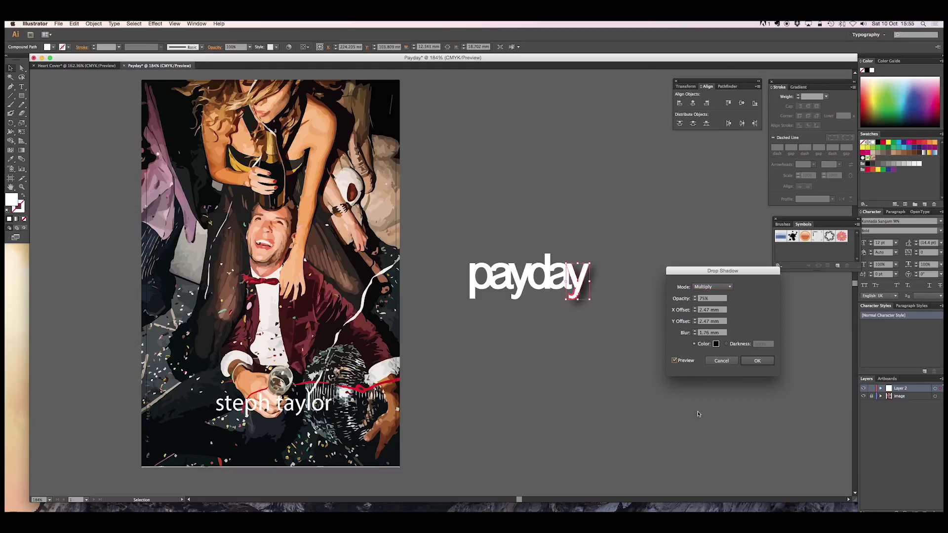
pyautogui.click(757, 361)
pyautogui.click(562, 274)
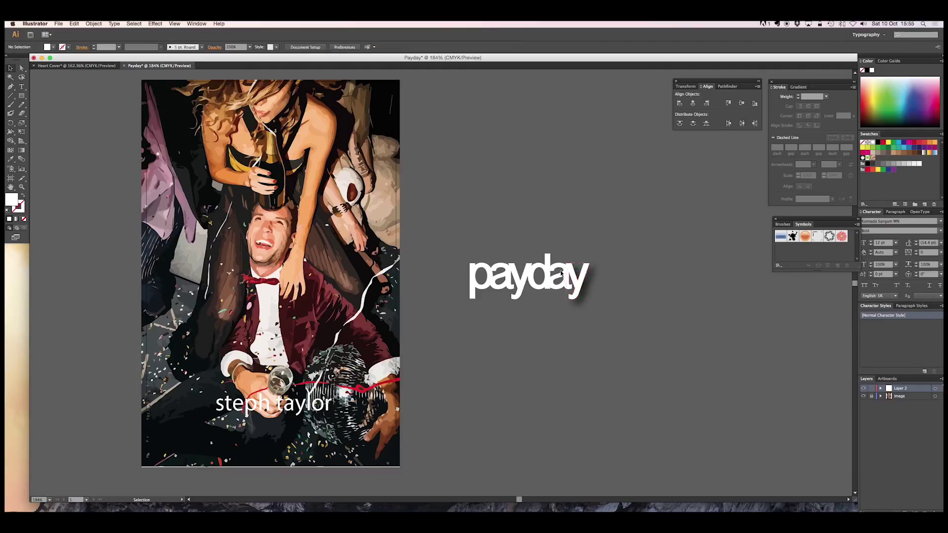
# Apply the same drop shadow to the d, y, a and p letters one by one.
pyautogui.click(134, 26)
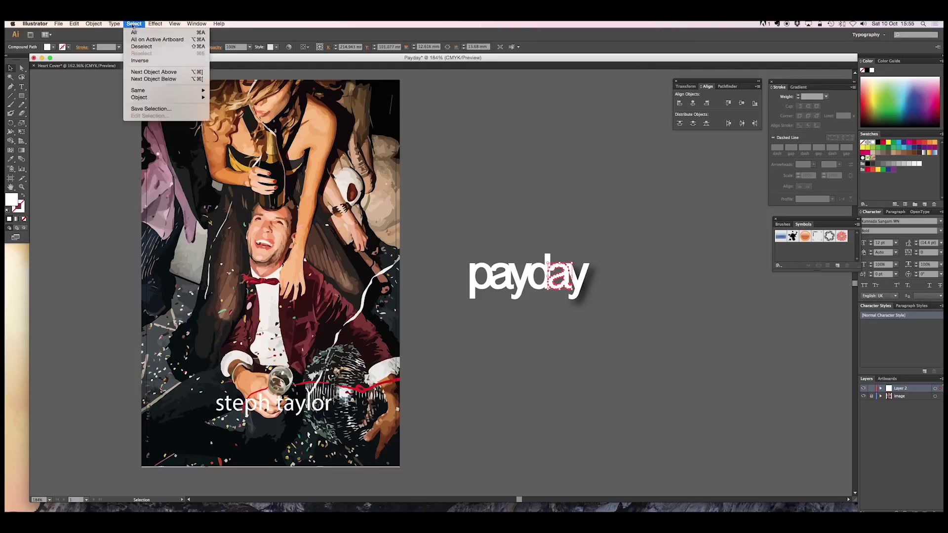
pyautogui.moveTo(155, 24)
pyautogui.click(538, 274)
pyautogui.click(538, 274)
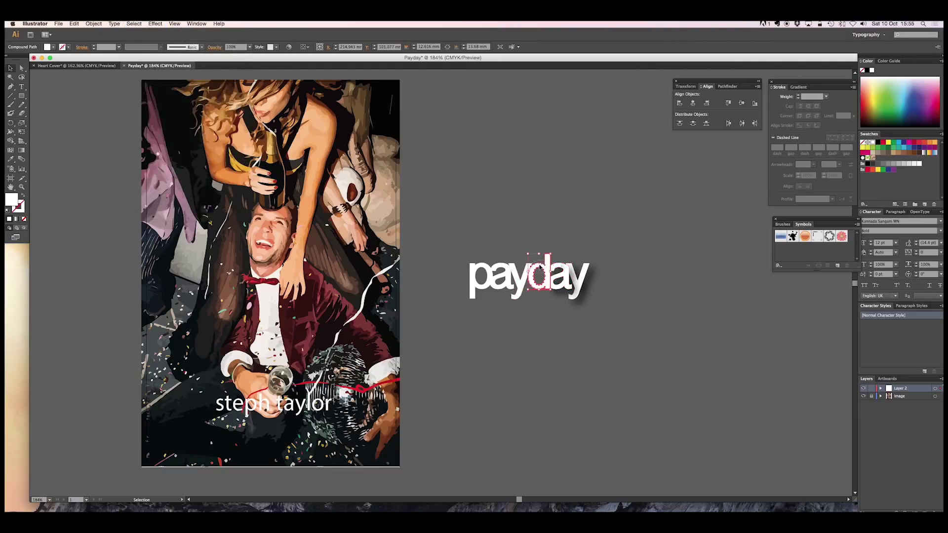
pyautogui.click(155, 24)
pyautogui.click(164, 33)
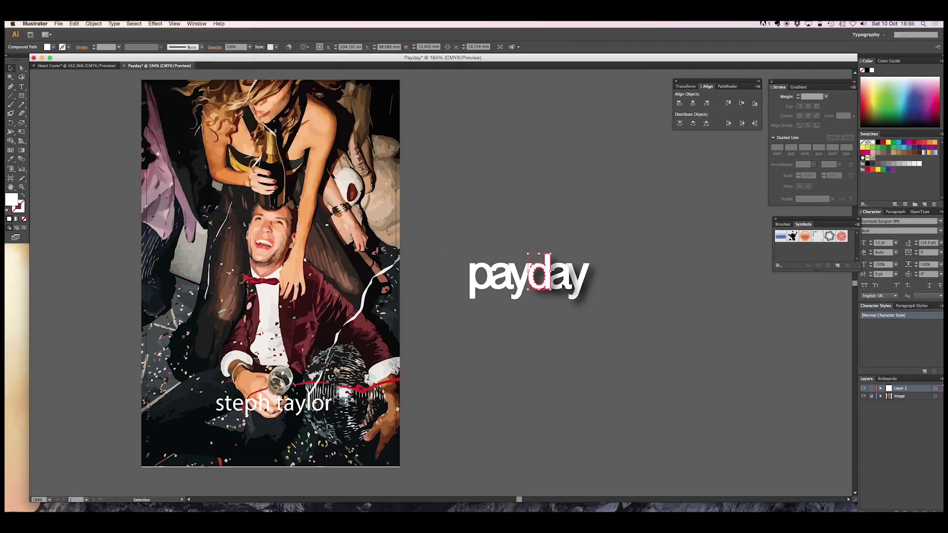
pyautogui.click(516, 284)
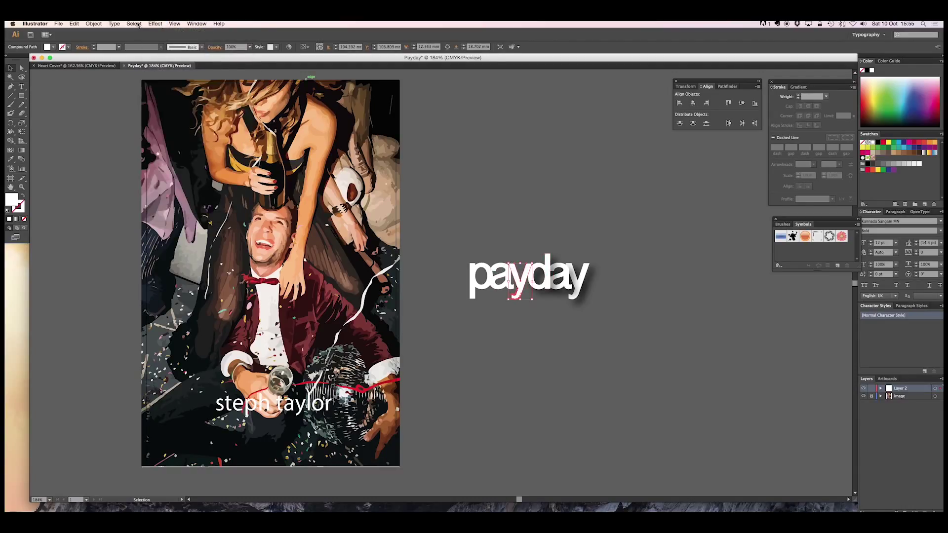
pyautogui.click(155, 23)
pyautogui.click(164, 31)
pyautogui.click(501, 279)
pyautogui.click(155, 24)
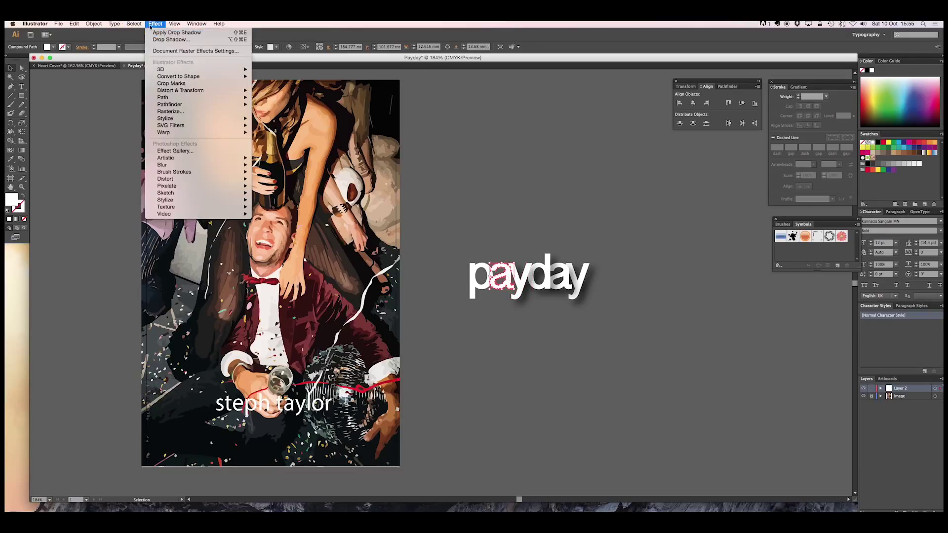
pyautogui.click(157, 33)
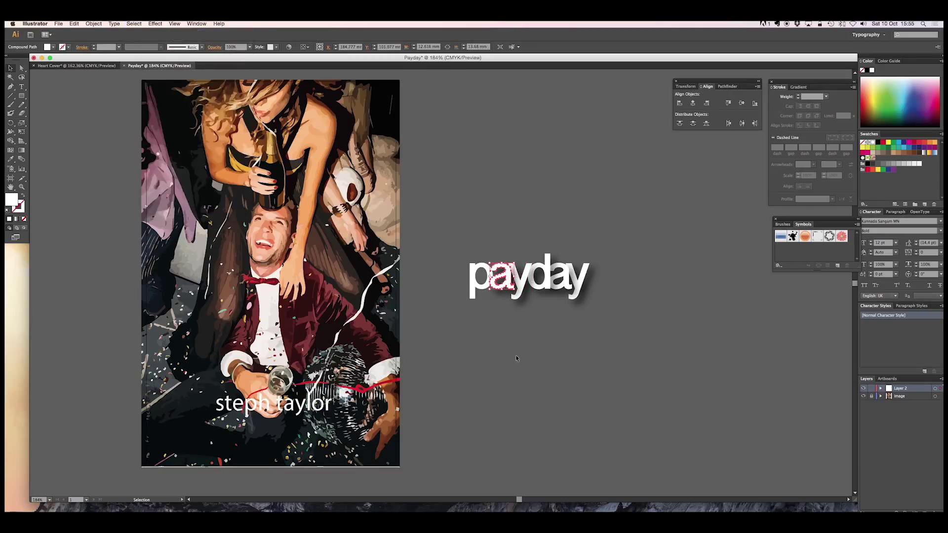
pyautogui.click(478, 293)
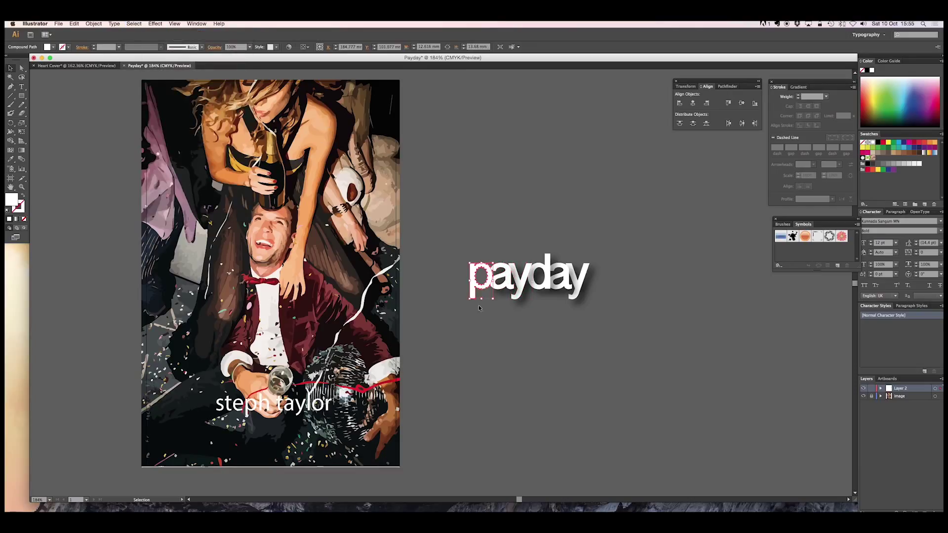
pyautogui.click(155, 24)
pyautogui.click(156, 32)
# Select each letter in turn to confirm every one carries the shadow.
pyautogui.click(591, 366)
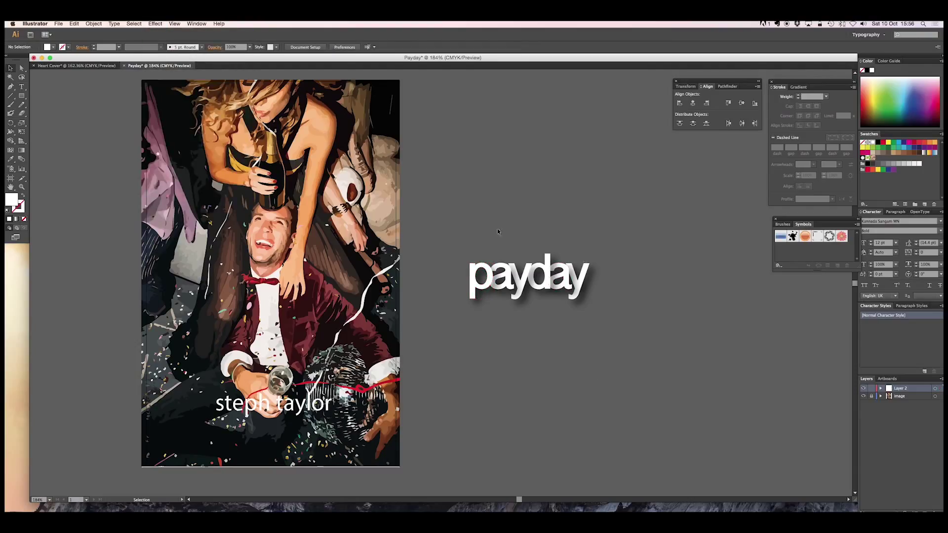
pyautogui.click(504, 279)
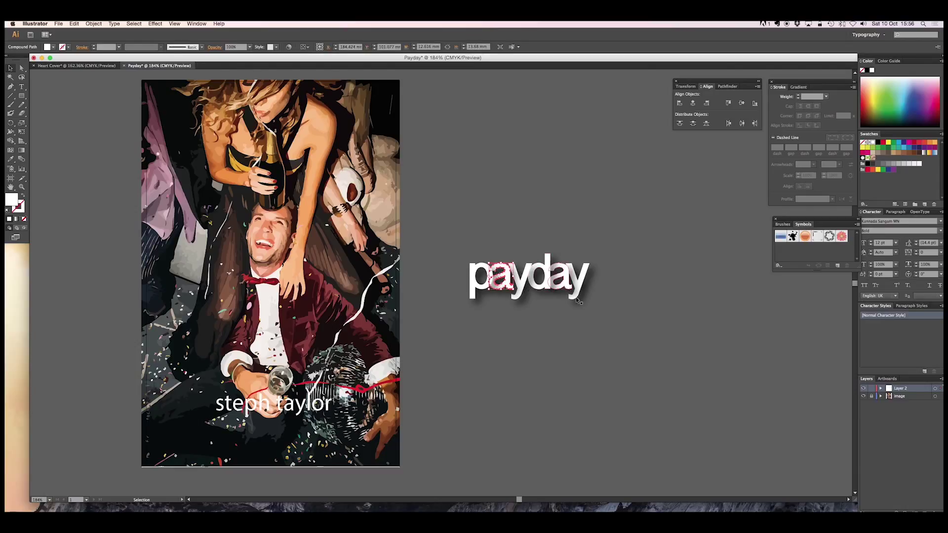
pyautogui.click(527, 279)
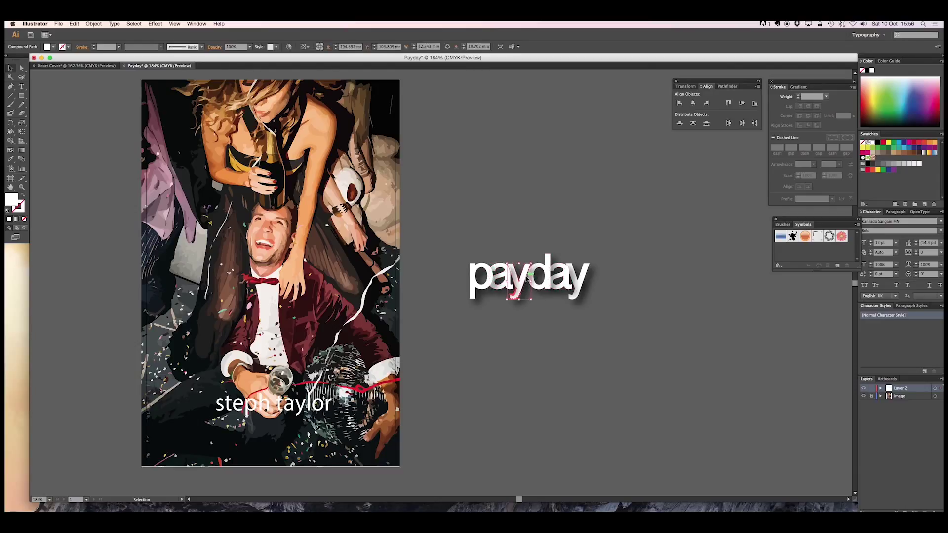
pyautogui.click(549, 261)
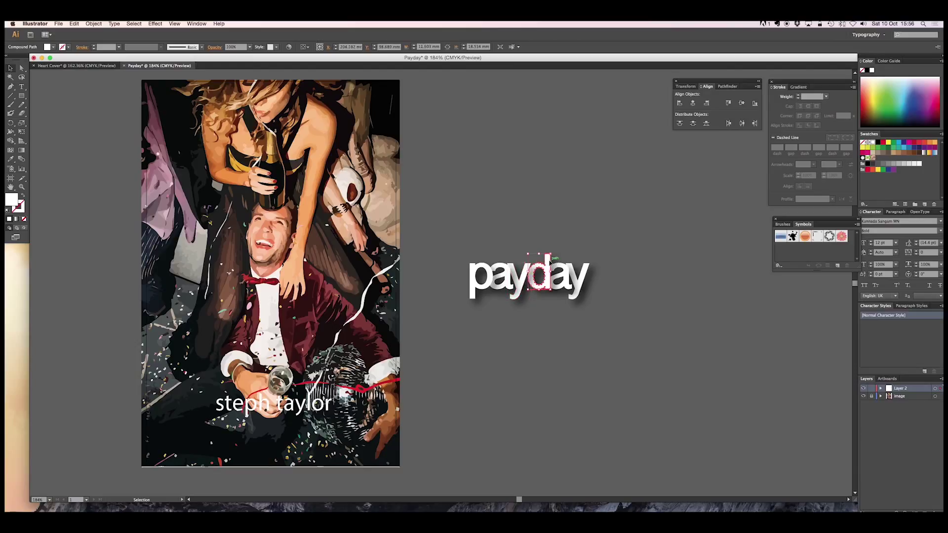
pyautogui.click(599, 248)
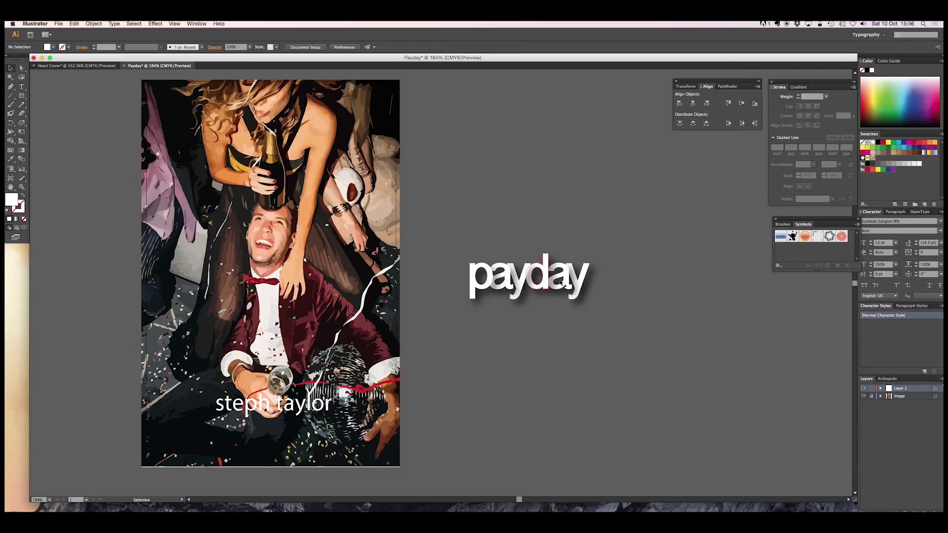
pyautogui.click(566, 280)
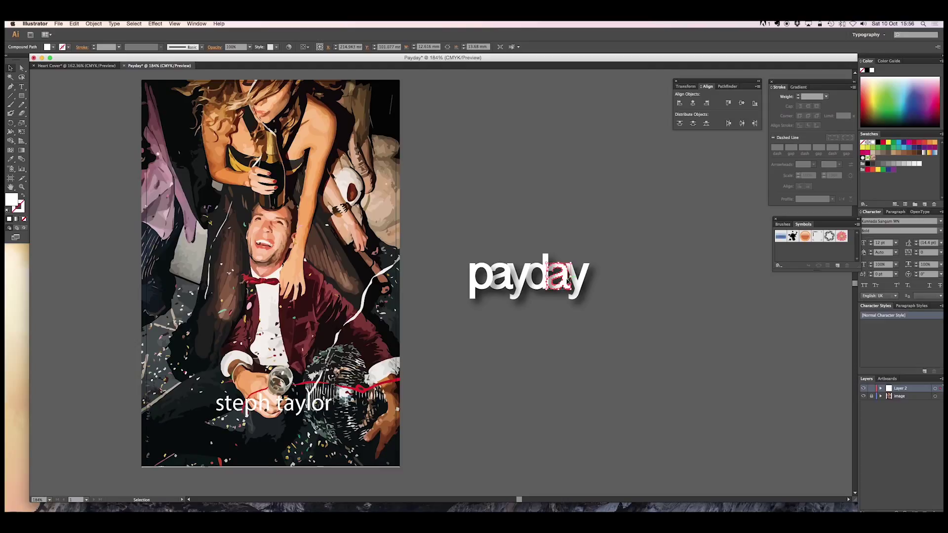
pyautogui.click(594, 280)
pyautogui.click(588, 273)
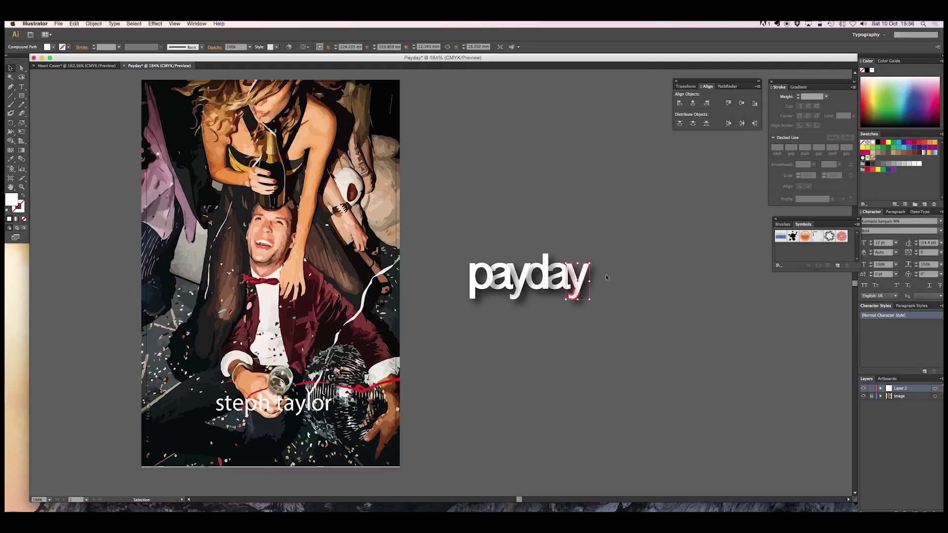
pyautogui.click(594, 226)
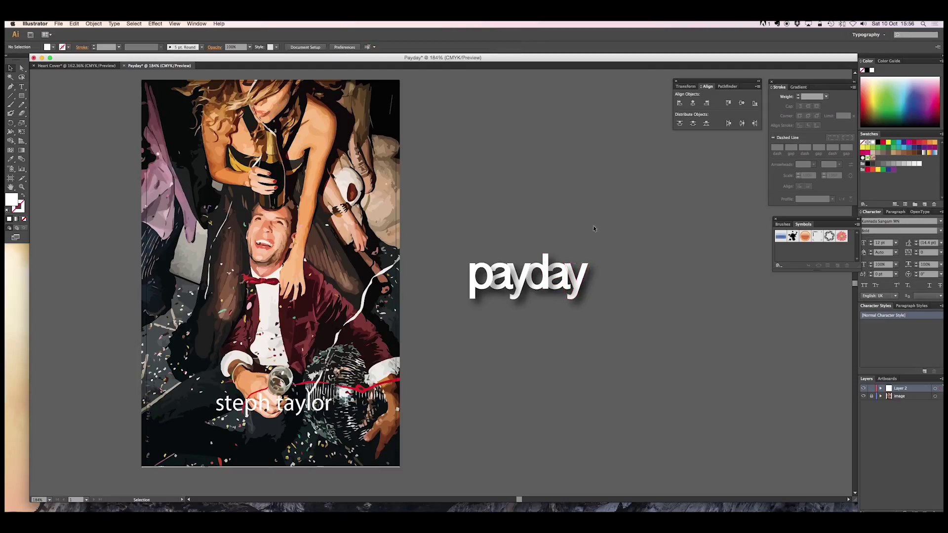
pyautogui.moveTo(614, 348); pyautogui.dragTo(453, 225)
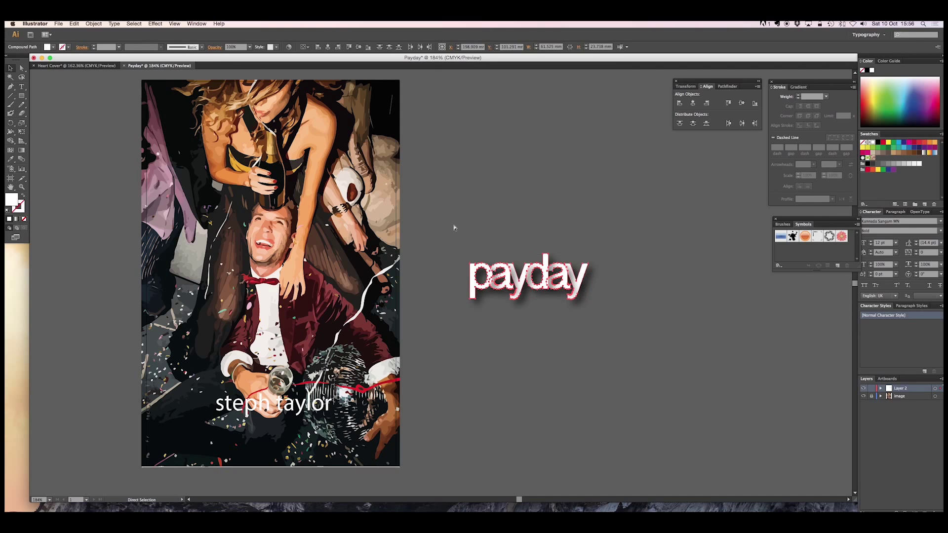
pyautogui.press('super+g')
pyautogui.moveTo(568, 271); pyautogui.dragTo(380, 246)
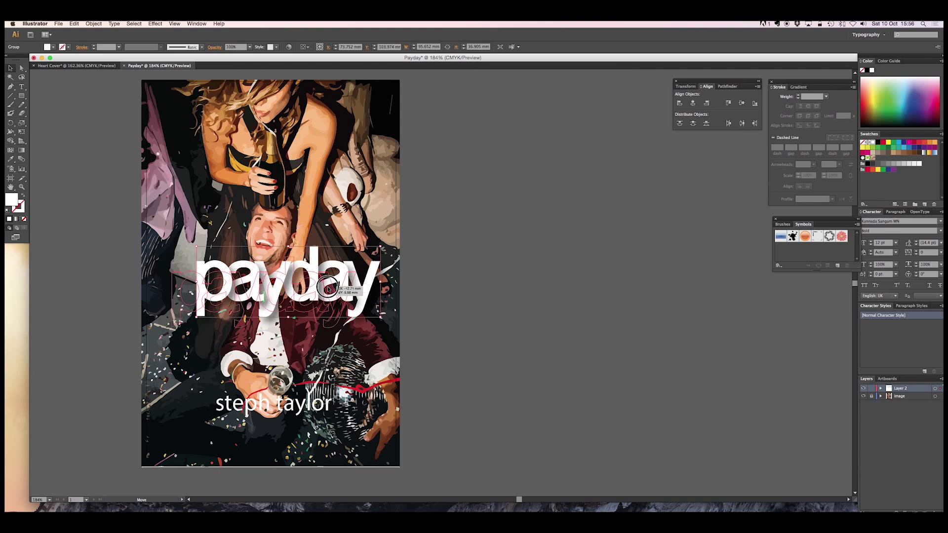
pyautogui.moveTo(354, 278); pyautogui.dragTo(328, 290)
pyautogui.click(464, 290)
pyautogui.hscroll(-10, 429, 310)
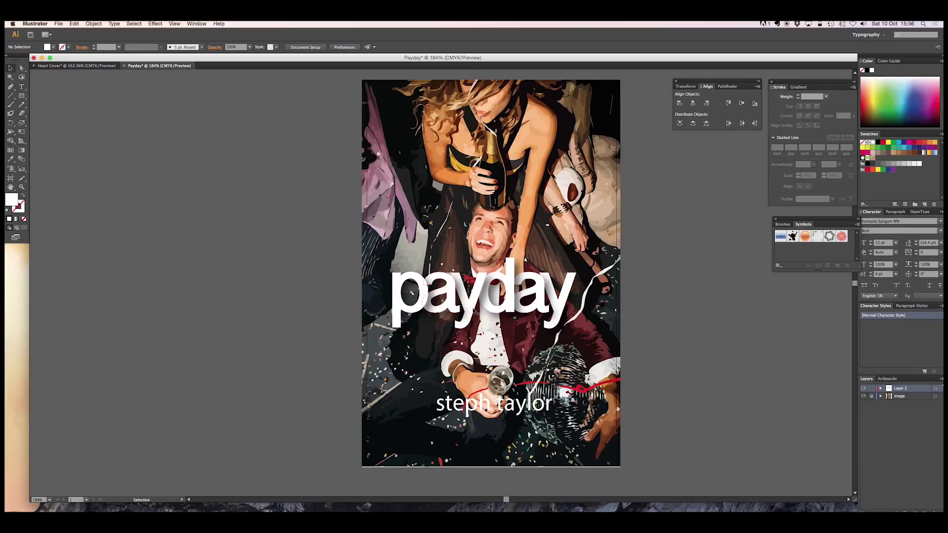
# Scale the grouped payday title up by dragging a corner handle.
pyautogui.click(575, 286)
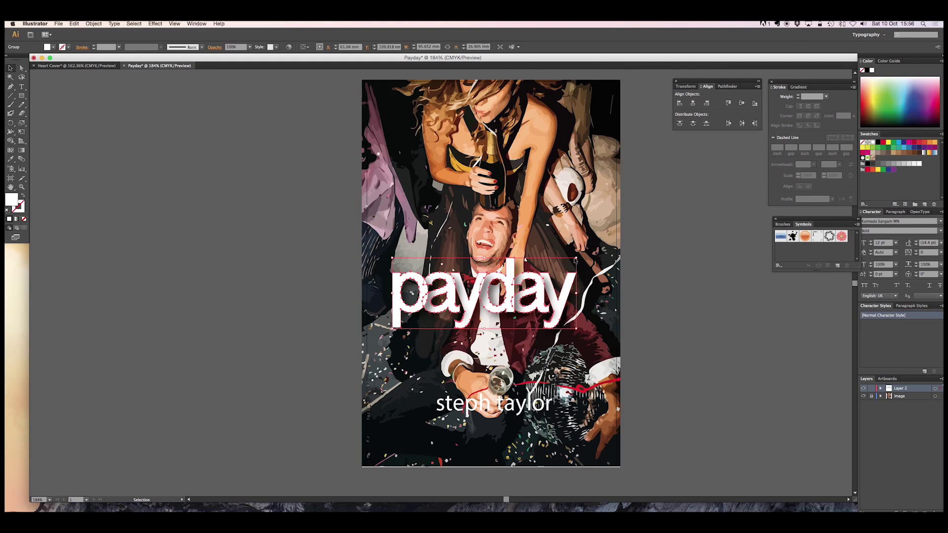
pyautogui.moveTo(575, 257); pyautogui.dragTo(595, 249)
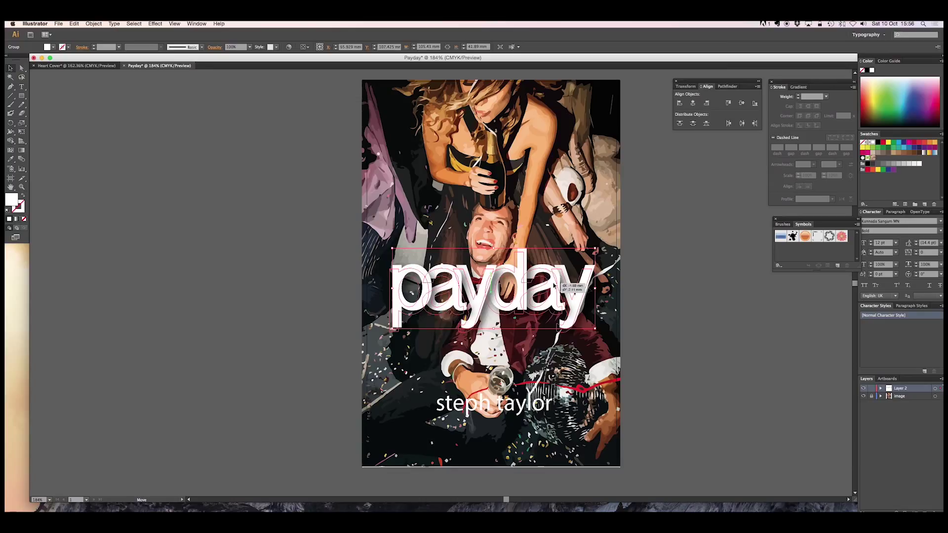
pyautogui.click(686, 295)
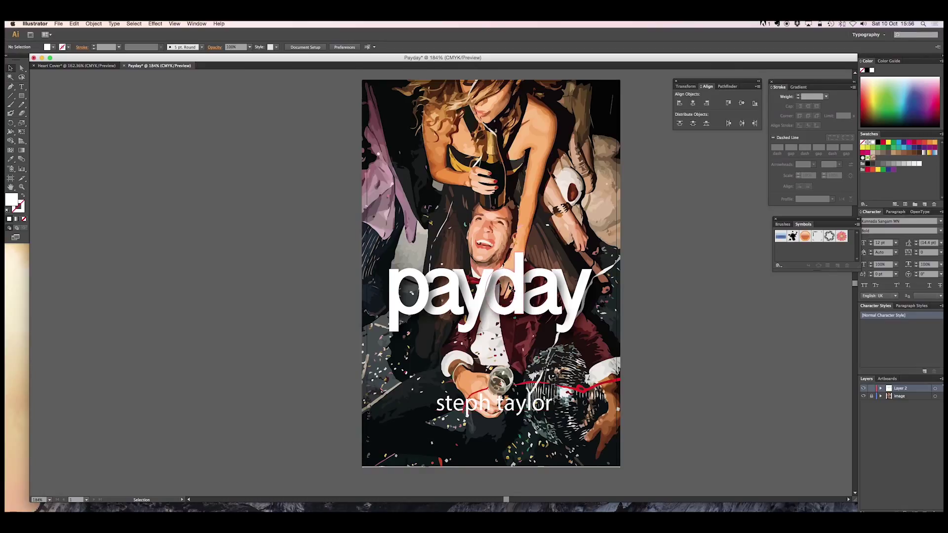
pyautogui.click(522, 272)
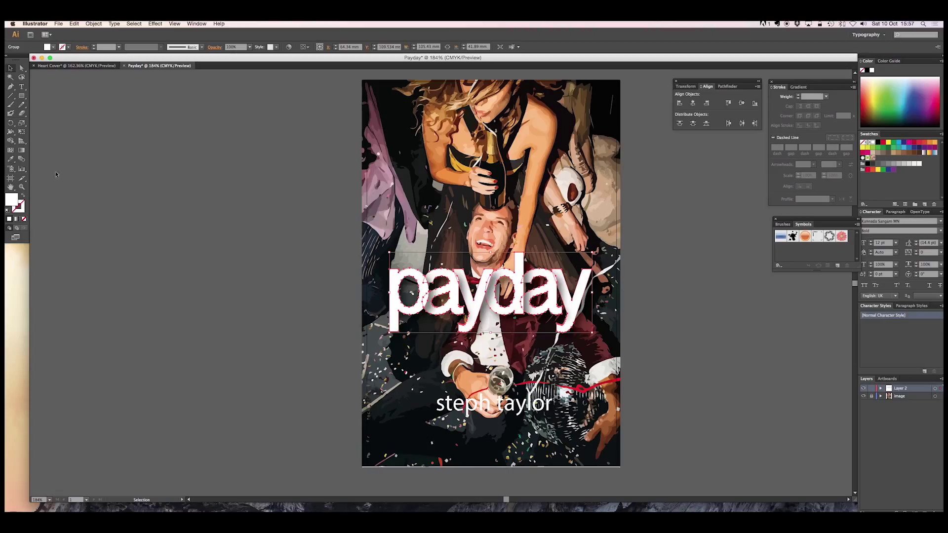
# Fill the payday title with a soft pink sampled from the sleeve using the Eyedropper.
pyautogui.click(11, 160)
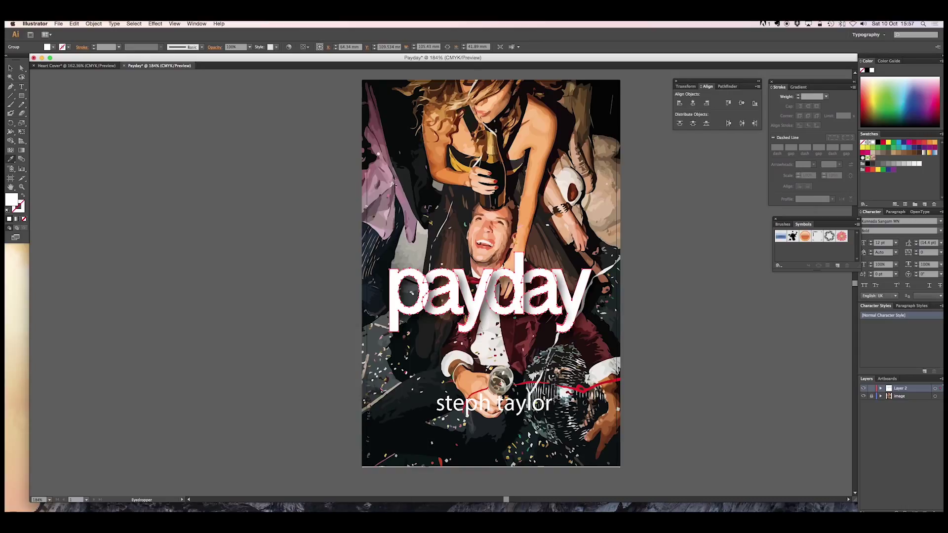
pyautogui.click(387, 170)
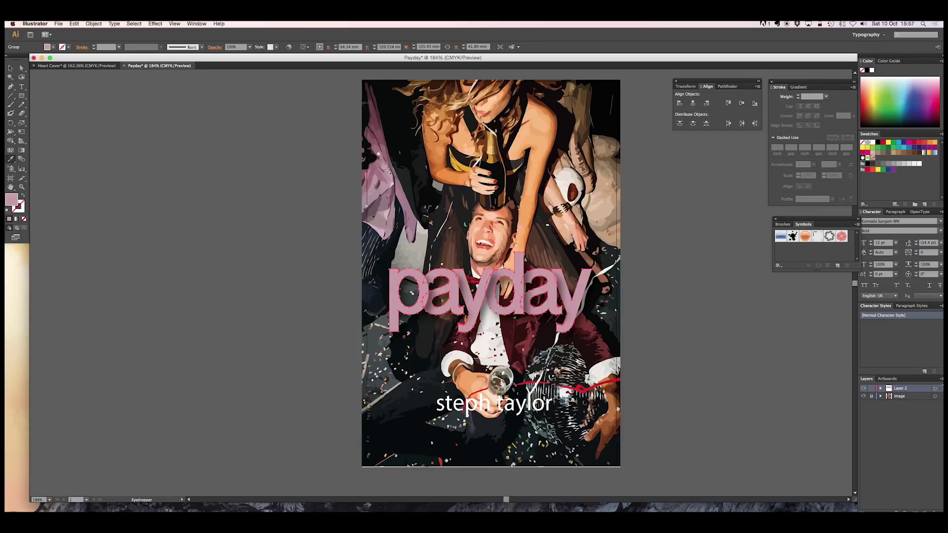
pyautogui.click(387, 213)
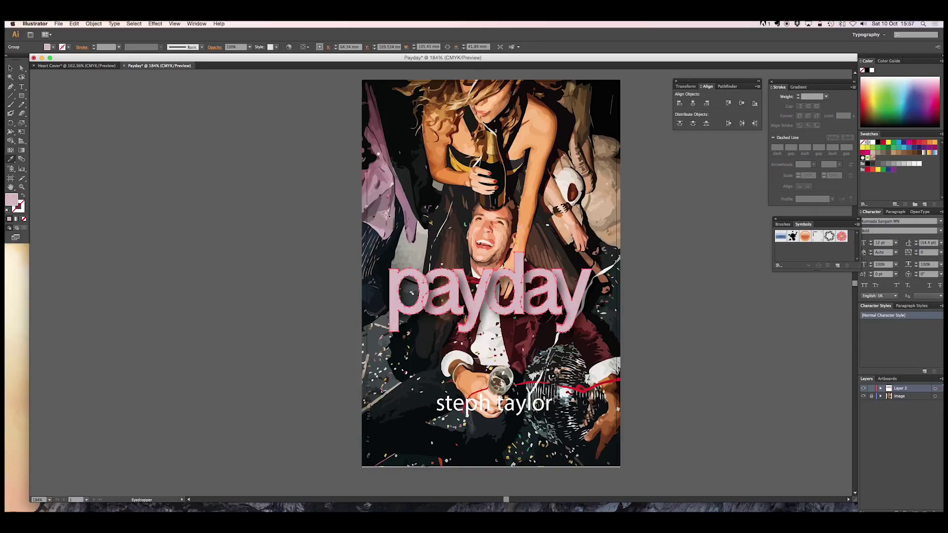
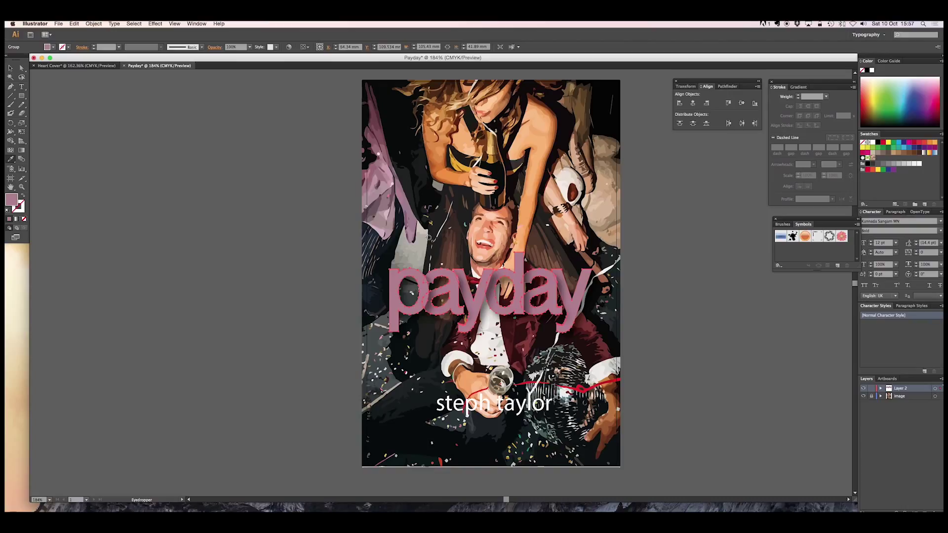
# Drag the 'payday' title group off the artboard onto the empty pasteboard beside the cover.
pyautogui.click(11, 68)
pyautogui.press('super+shift+a')
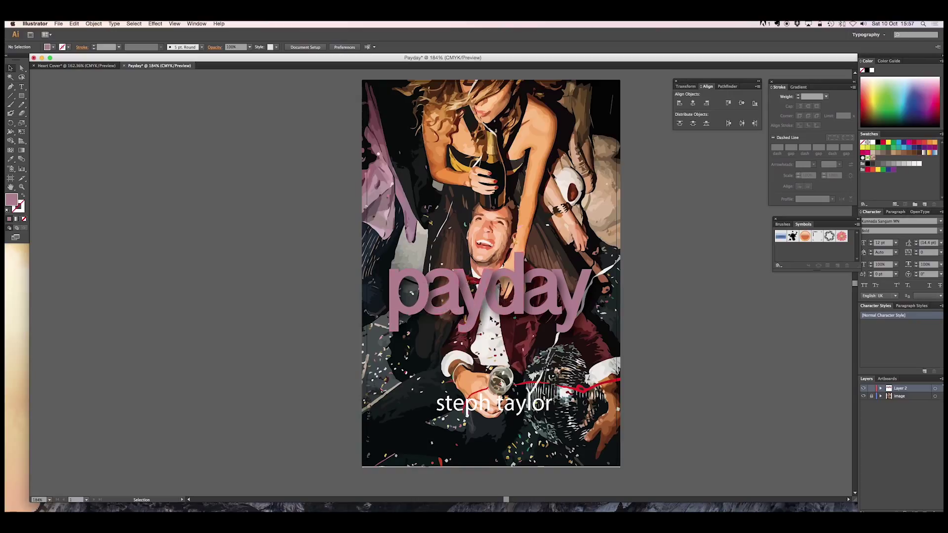
pyautogui.moveTo(573, 285); pyautogui.dragTo(364, 272)
pyautogui.hscroll(-8, 364, 273)
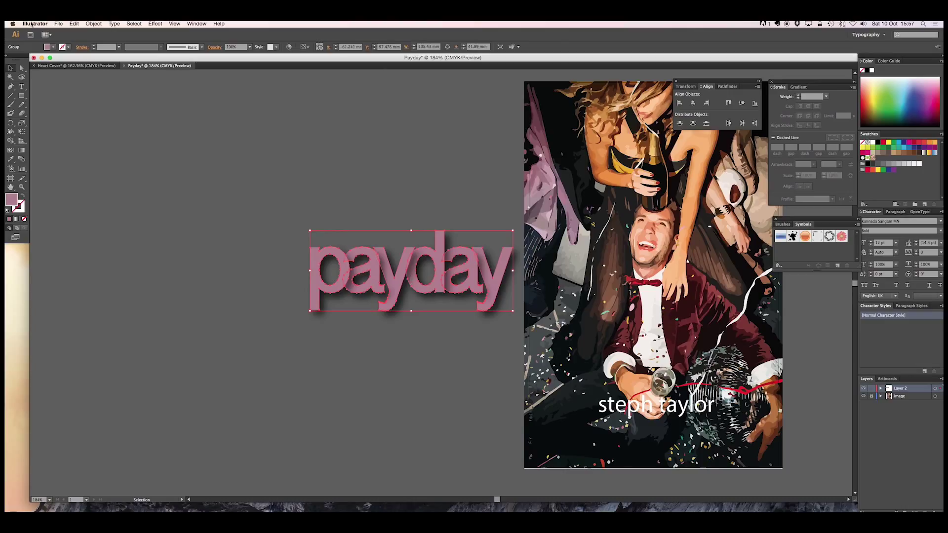
# Ungroup the payday title and lower the 'day' letters slightly.
pyautogui.click(88, 26)
pyautogui.click(366, 373)
pyautogui.click(367, 372)
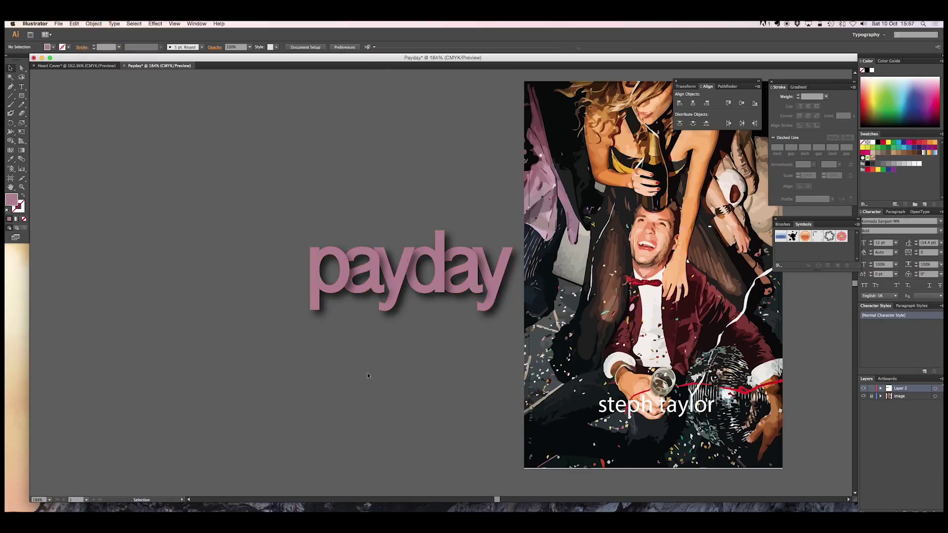
pyautogui.moveTo(431, 207)
pyautogui.mouseDown()
pyautogui.moveTo(515, 312)
pyautogui.moveTo(491, 302)
pyautogui.mouseUp()
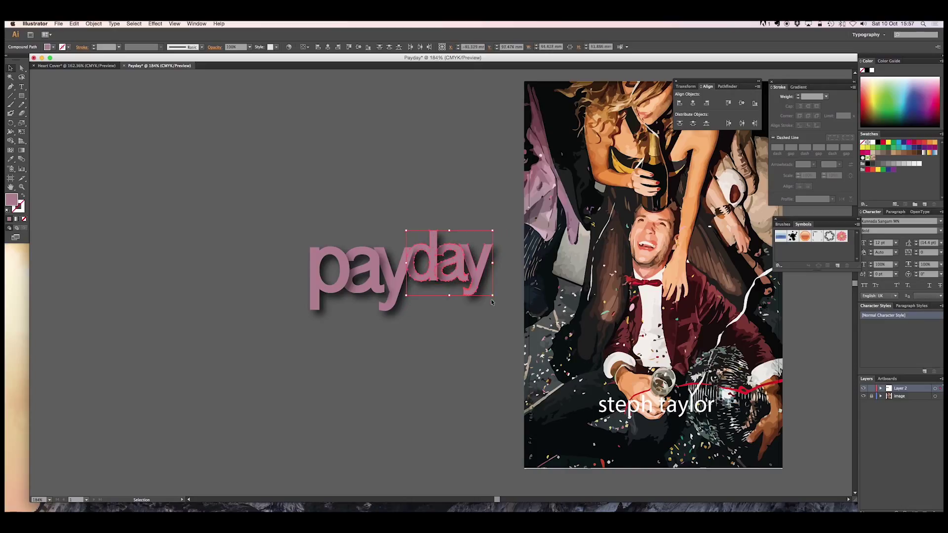
pyautogui.moveTo(481, 271); pyautogui.dragTo(481, 277)
pyautogui.click(484, 335)
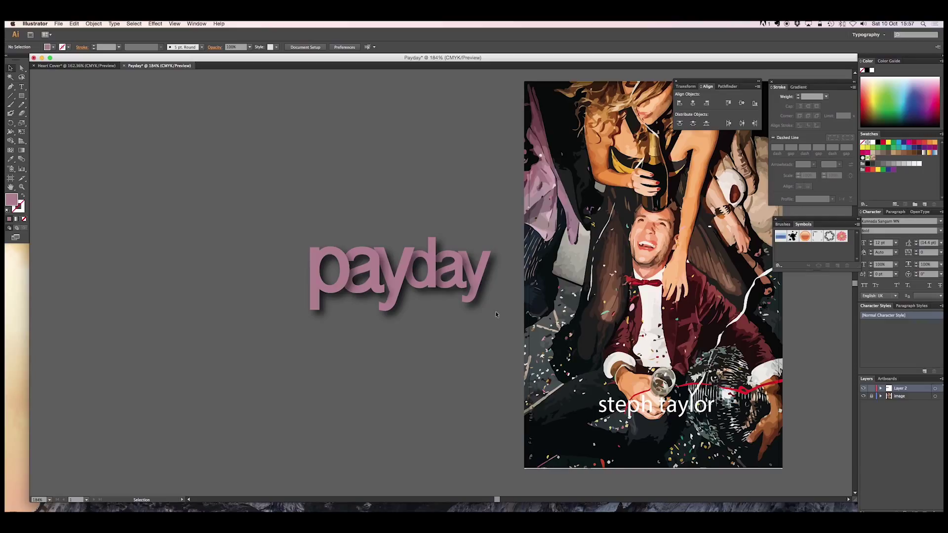
# Enlarge the p and y of 'pay' and shrink the d, a and y of 'day'.
pyautogui.click(325, 256)
pyautogui.moveTo(310, 246); pyautogui.dragTo(306, 243)
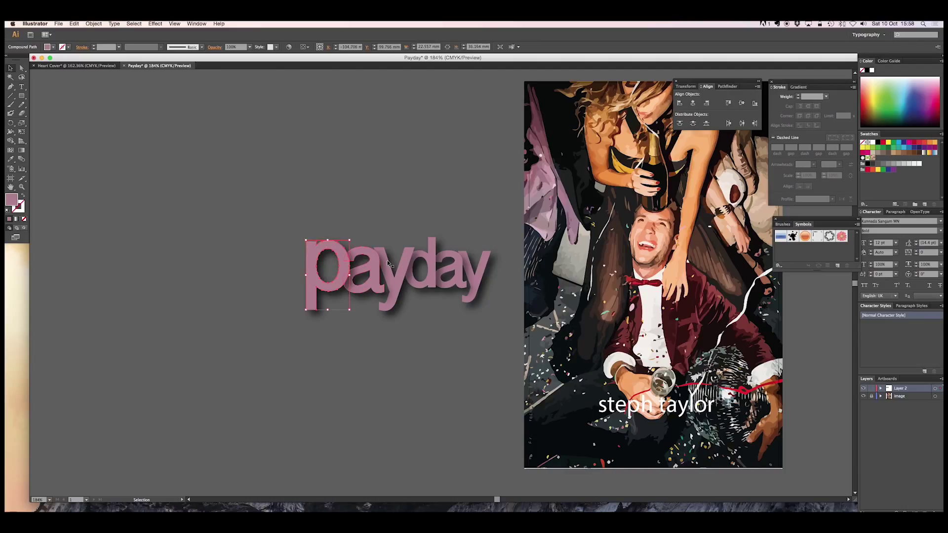
pyautogui.click(388, 265)
pyautogui.moveTo(412, 251); pyautogui.dragTo(410, 250)
pyautogui.click(426, 294)
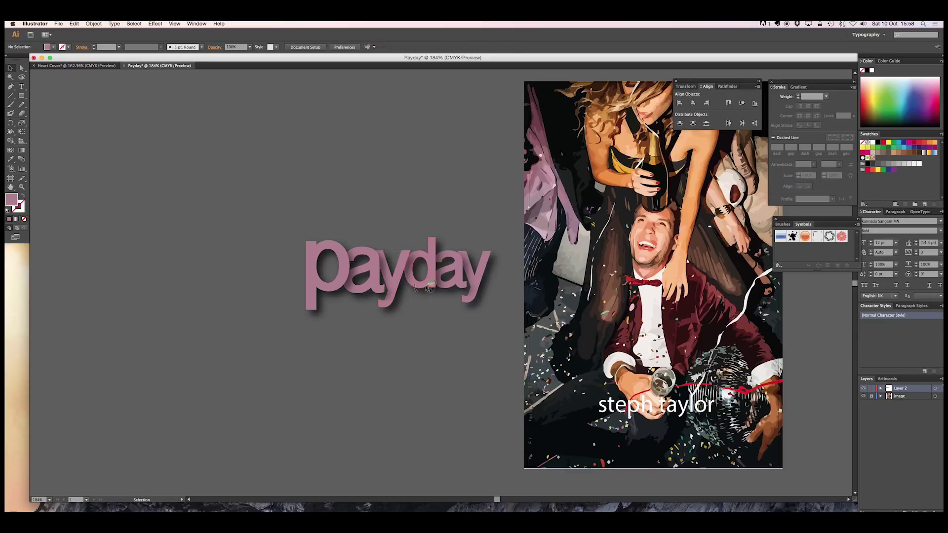
pyautogui.moveTo(436, 240); pyautogui.dragTo(463, 254)
pyautogui.click(454, 270)
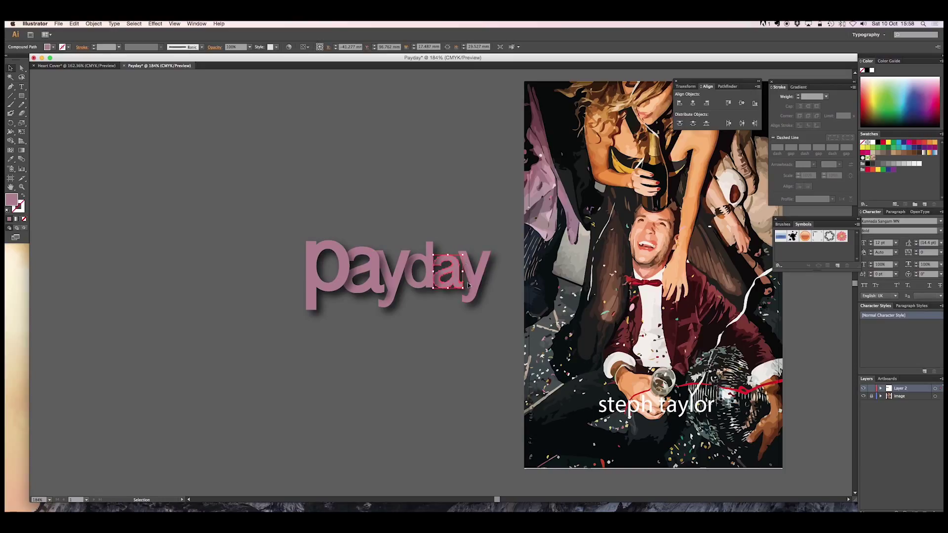
pyautogui.click(486, 262)
pyautogui.moveTo(490, 249); pyautogui.dragTo(487, 258)
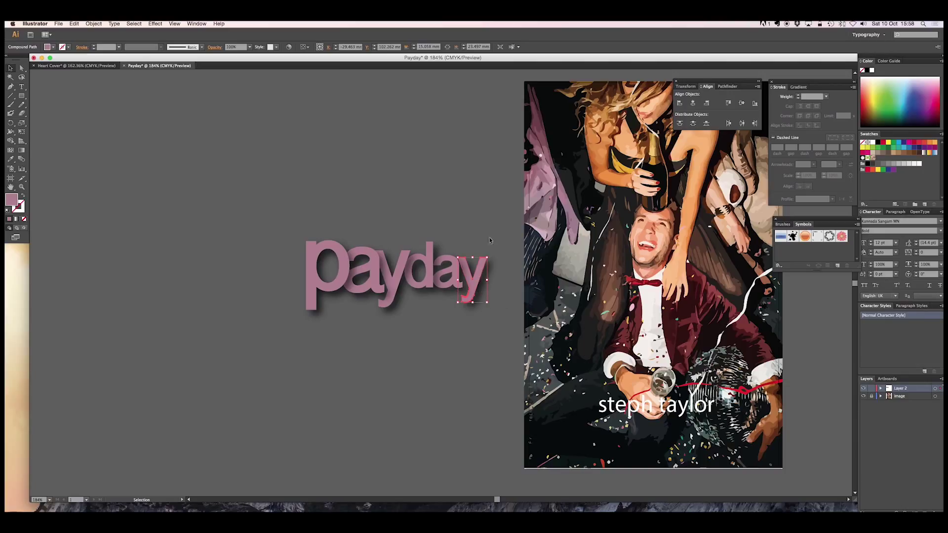
pyautogui.press('Left')
pyautogui.press('Left')
pyautogui.press('Left')
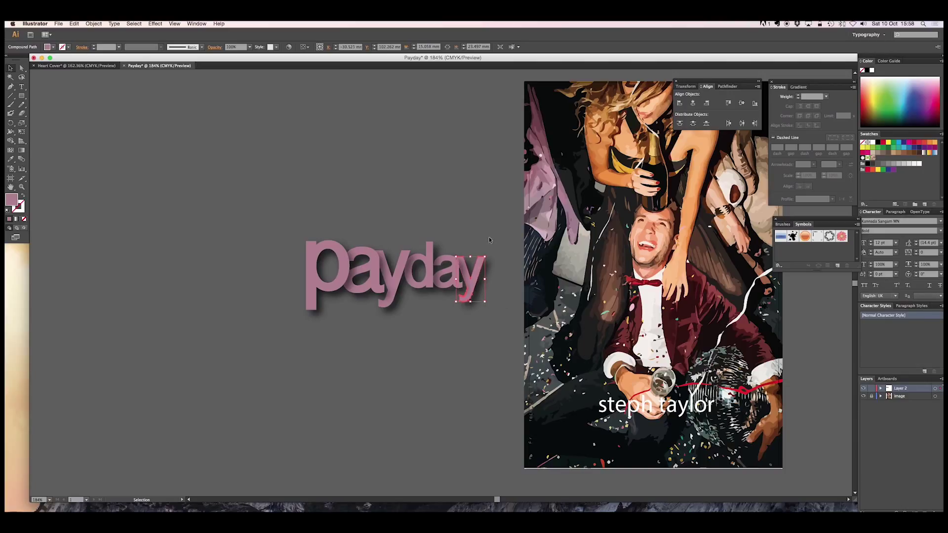
pyautogui.click(466, 181)
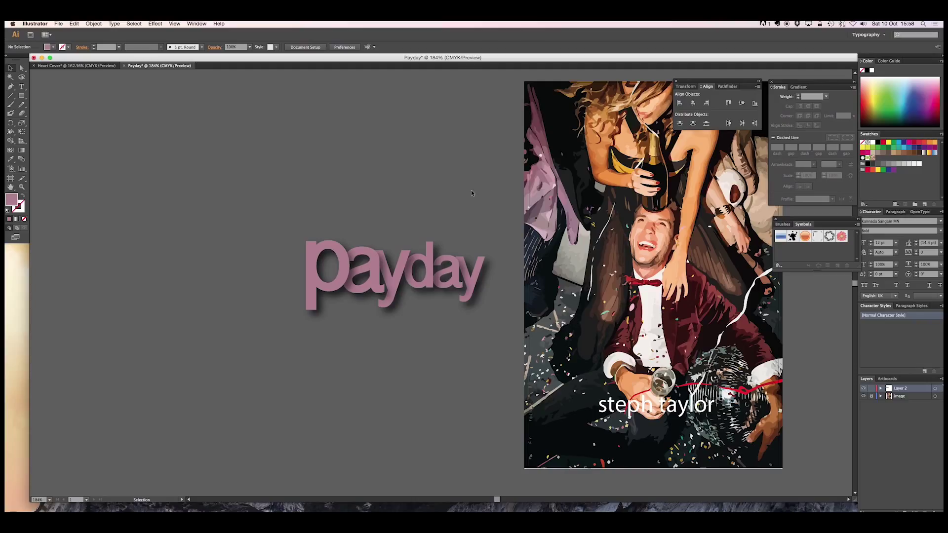
# Recolour the 'day' letters with a colour sampled from the artwork.
pyautogui.moveTo(304, 204); pyautogui.dragTo(387, 332)
pyautogui.moveTo(439, 213); pyautogui.dragTo(476, 316)
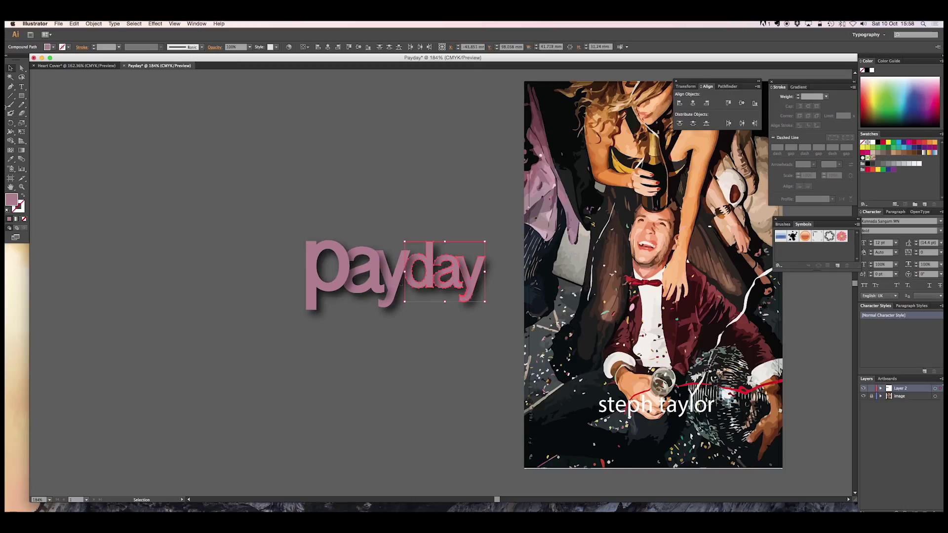
pyautogui.click(10, 159)
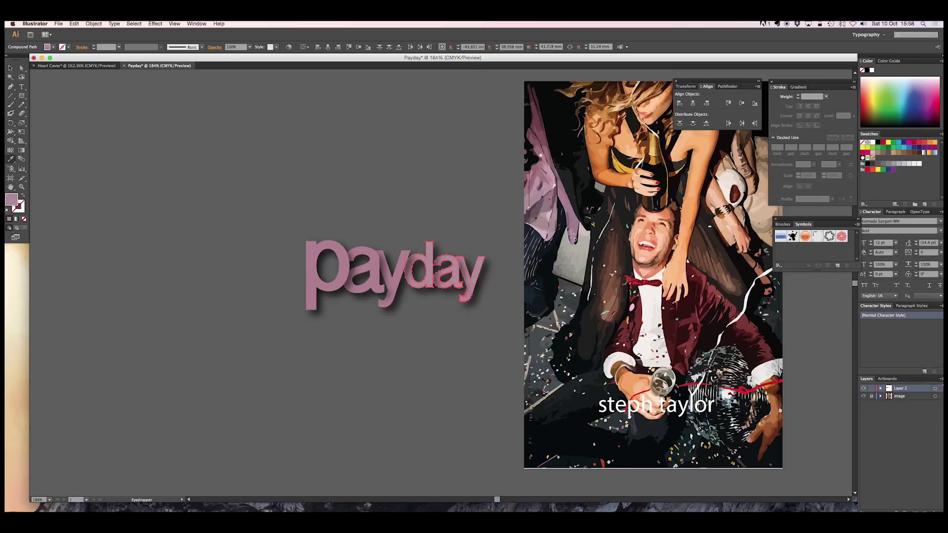
pyautogui.click(11, 67)
pyautogui.click(309, 351)
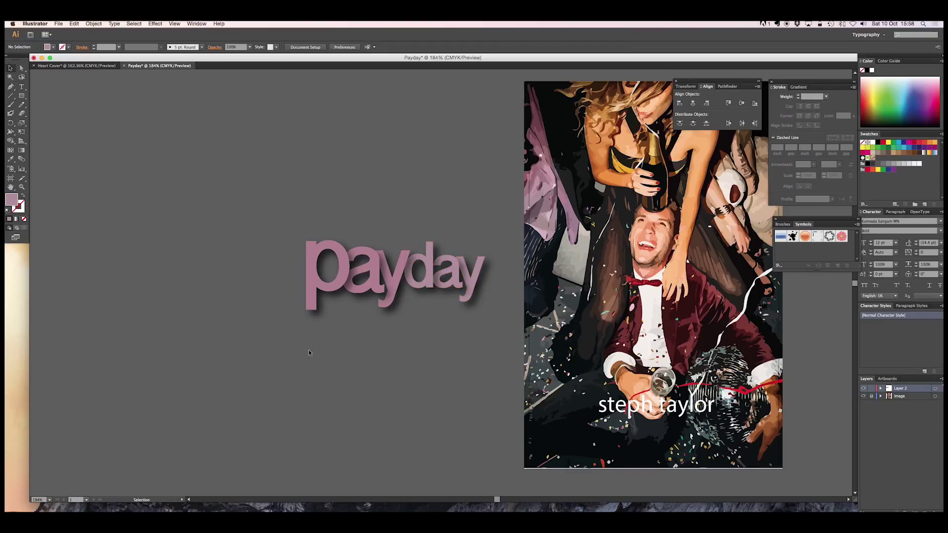
# Group all the payday letters and move the title back over the photo.
pyautogui.moveTo(309, 350); pyautogui.dragTo(262, 224)
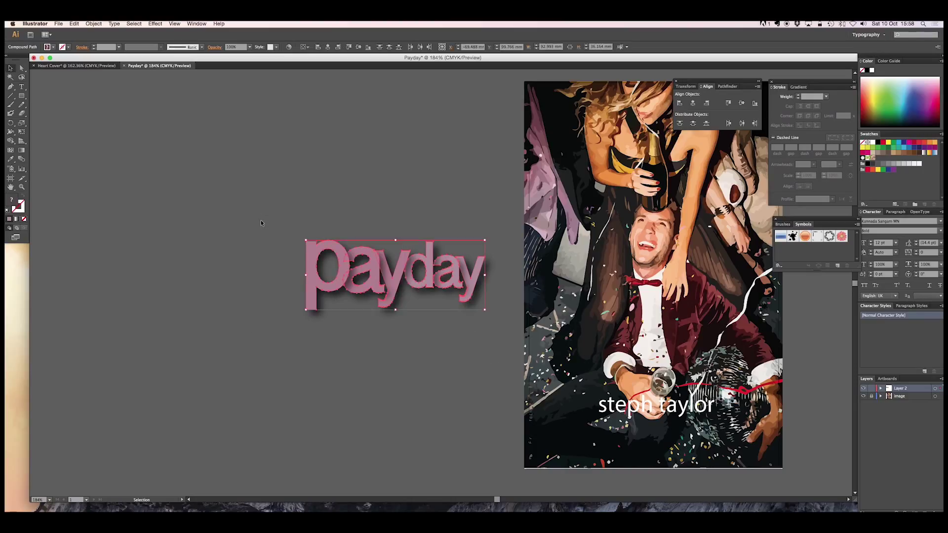
pyautogui.press('super+g')
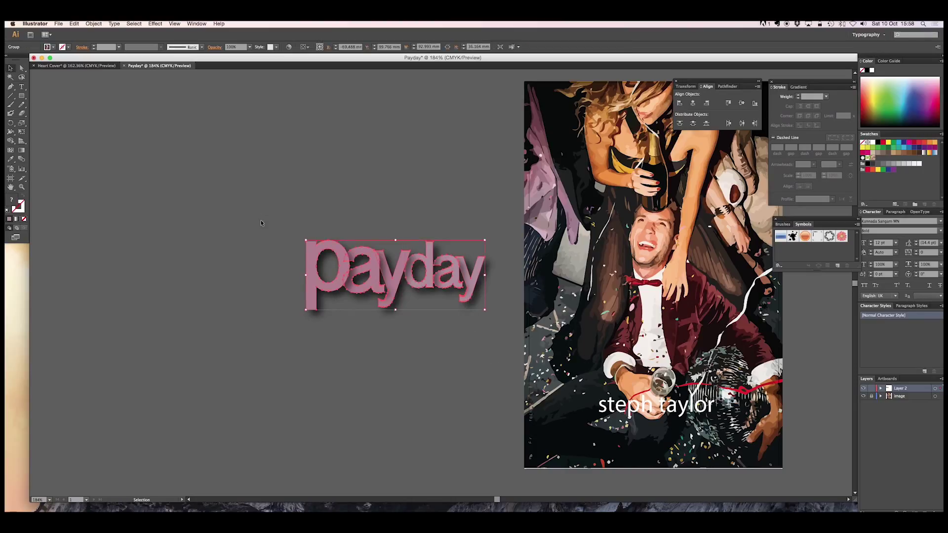
pyautogui.moveTo(304, 255); pyautogui.dragTo(661, 286)
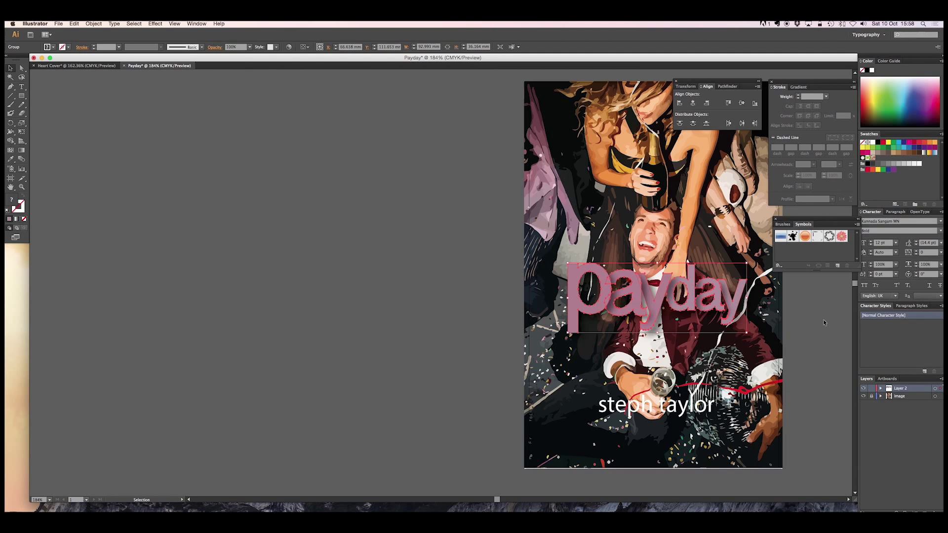
# Nudge the title up, then slightly down into place on the photo.
pyautogui.click(823, 319)
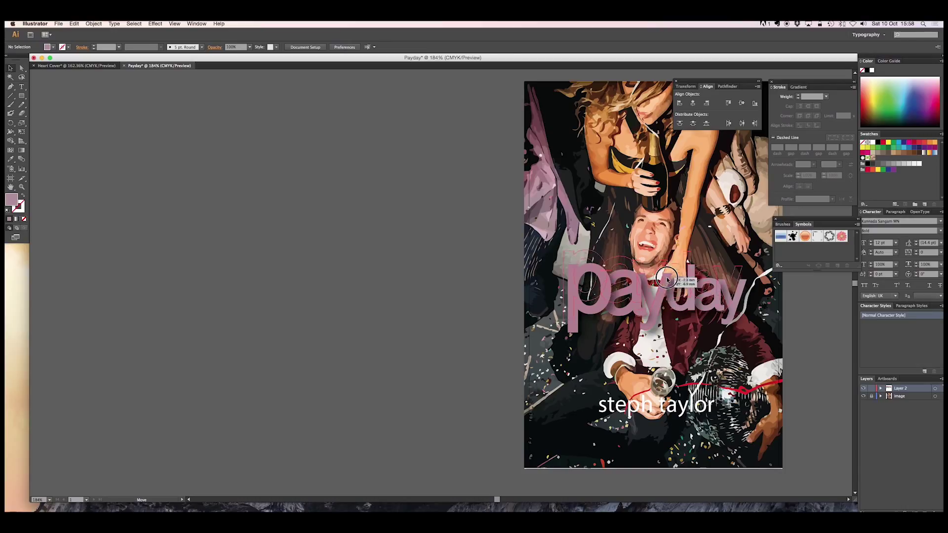
pyautogui.moveTo(674, 294); pyautogui.dragTo(667, 277)
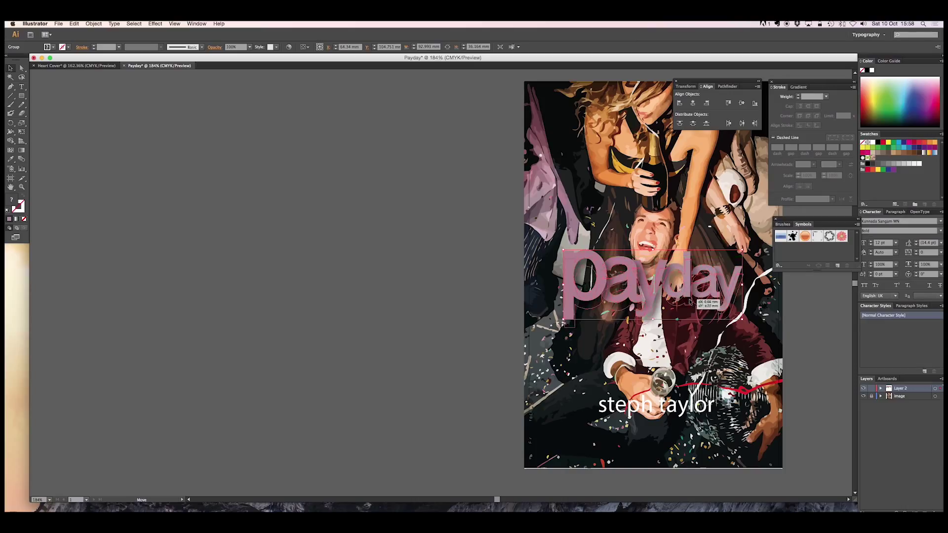
pyautogui.moveTo(725, 314); pyautogui.dragTo(726, 322)
pyautogui.click(801, 328)
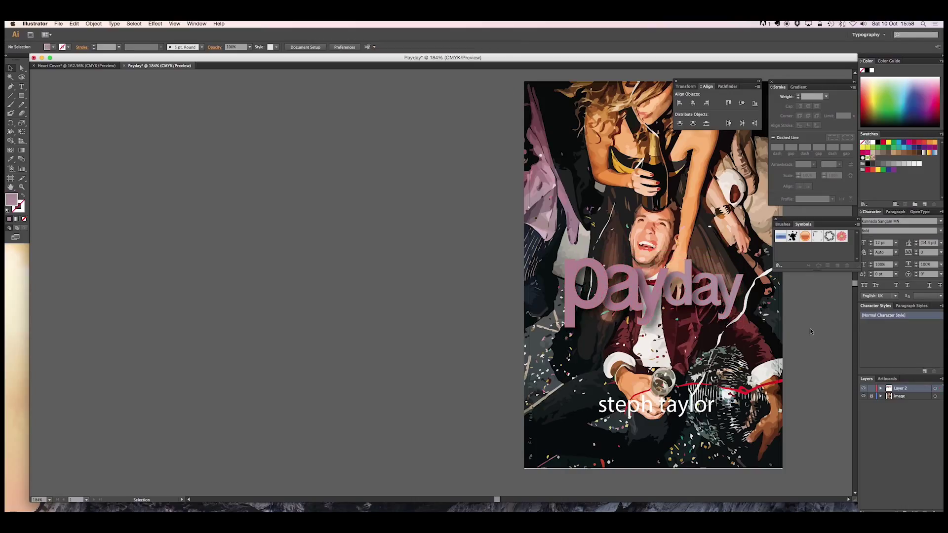
pyautogui.hscroll(5, 801, 330)
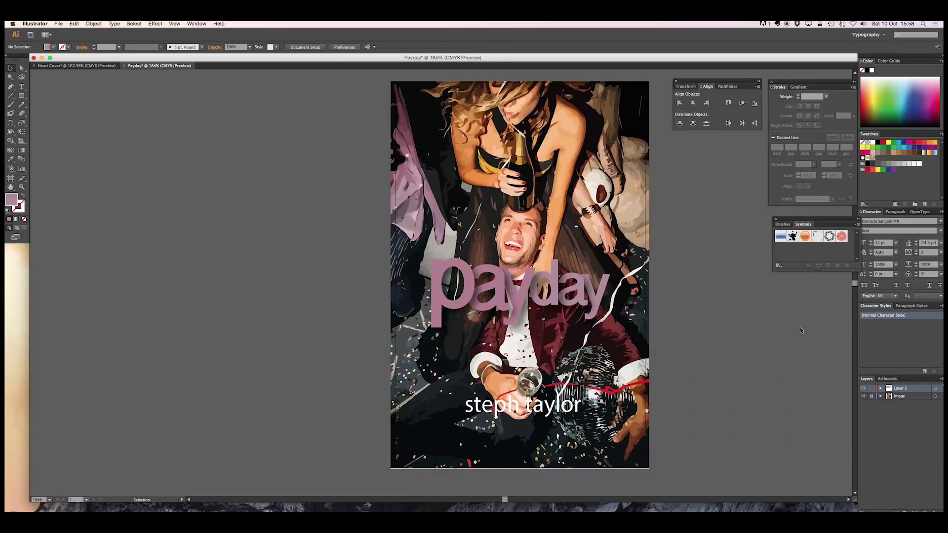
pyautogui.hscroll(-2, 800, 330)
# Undo the letter edits so the evenly sized title returns beside the cover.
pyautogui.click(288, 275)
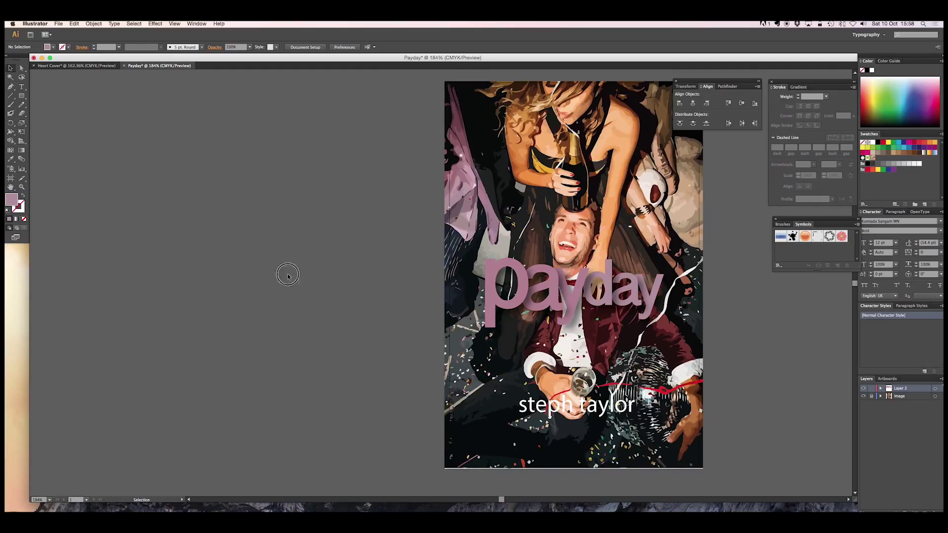
pyautogui.press('super+z')
pyautogui.press('super+z')
pyautogui.press('super+z')
pyautogui.press('super+z')
pyautogui.press('super+z')
pyautogui.press('super+z')
pyautogui.press('v')
pyautogui.click(398, 329)
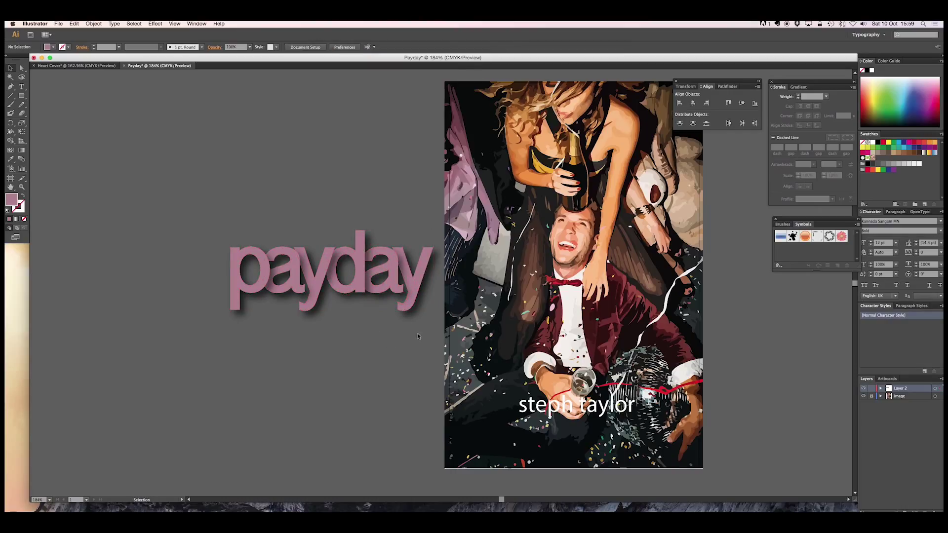
# Ungroup the payday title and lower 'day' to line up with 'pay'.
pyautogui.click(350, 249)
pyautogui.click(363, 316)
pyautogui.click(358, 296)
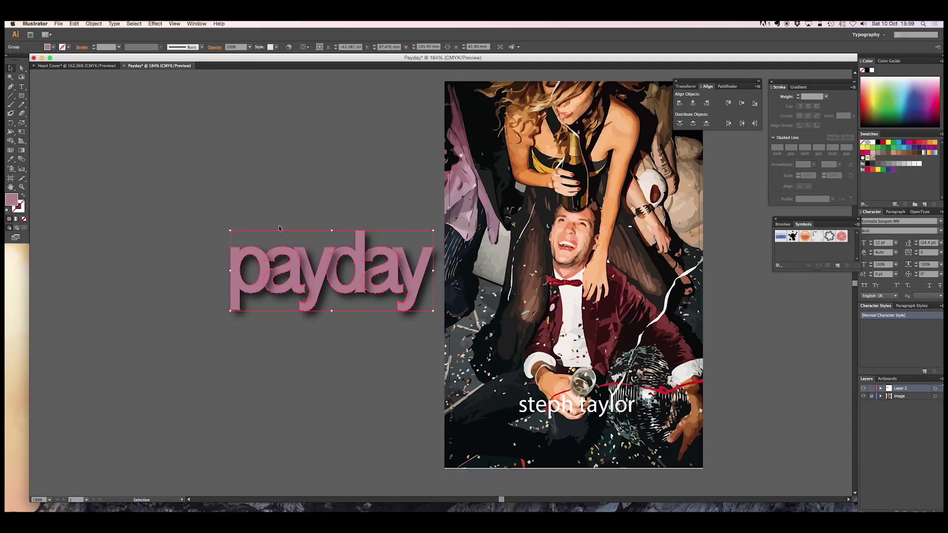
pyautogui.click(93, 23)
pyautogui.click(100, 58)
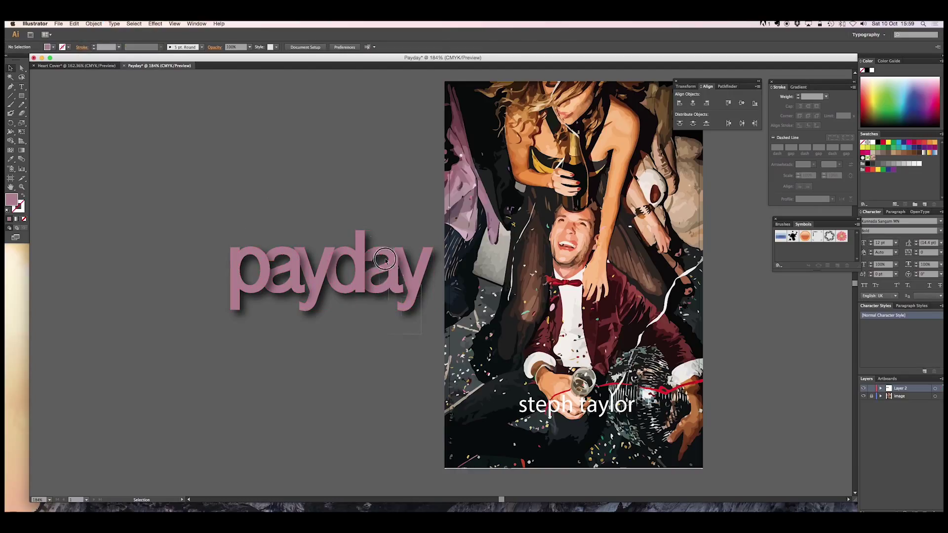
pyautogui.click(377, 275)
pyautogui.moveTo(348, 224); pyautogui.dragTo(411, 294)
pyautogui.moveTo(394, 261); pyautogui.dragTo(396, 277)
pyautogui.click(352, 336)
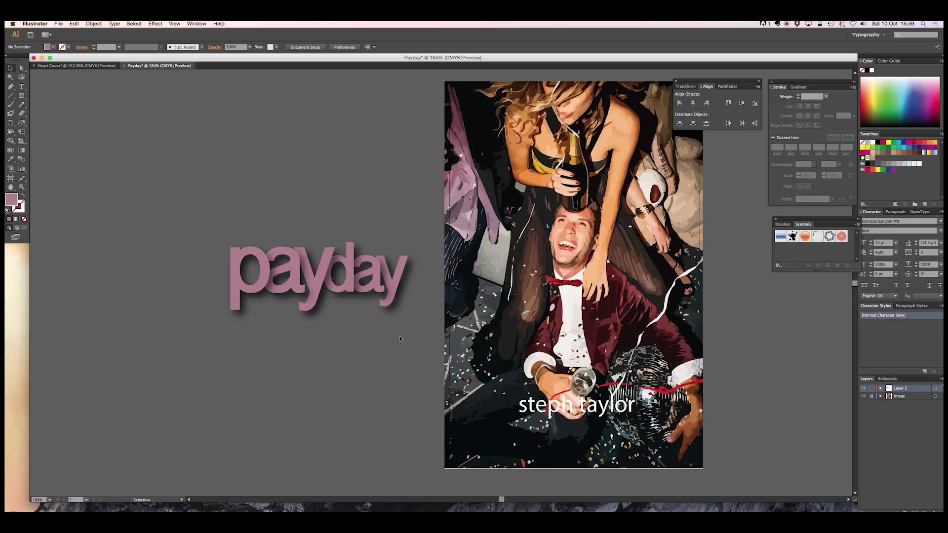
# Give the 'day' letters a pink sampled from the photo with the Eyedropper.
pyautogui.moveTo(393, 314); pyautogui.dragTo(213, 247)
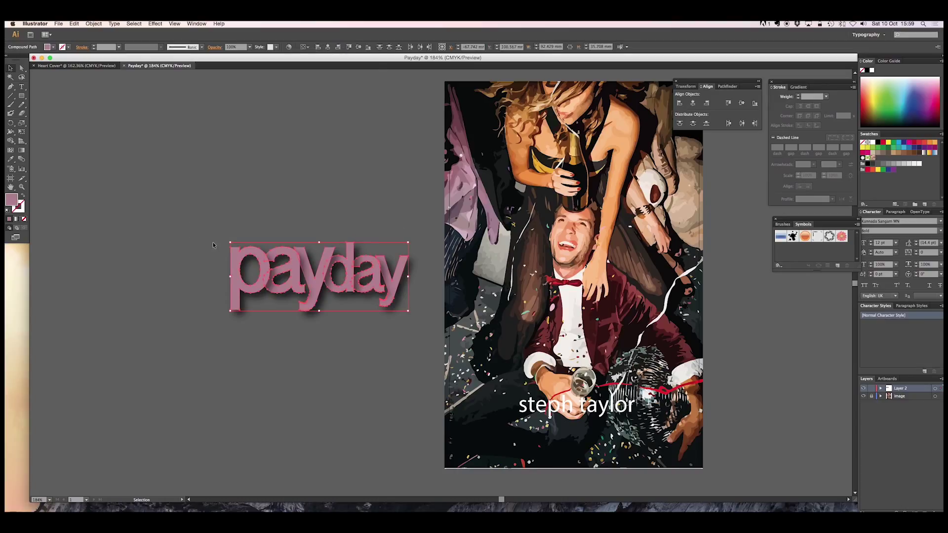
pyautogui.click(398, 229)
pyautogui.moveTo(353, 212); pyautogui.dragTo(404, 320)
pyautogui.click(11, 159)
pyautogui.click(496, 232)
pyautogui.click(10, 68)
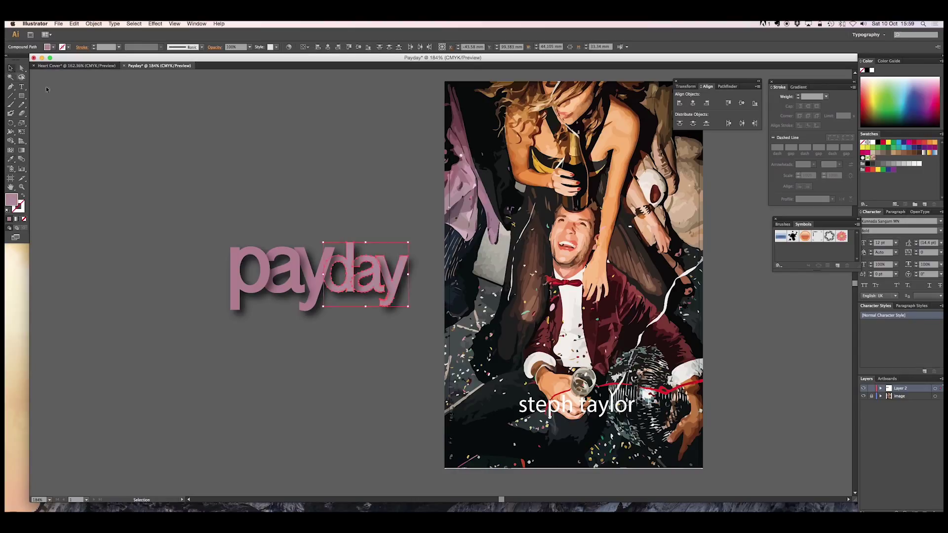
pyautogui.click(430, 247)
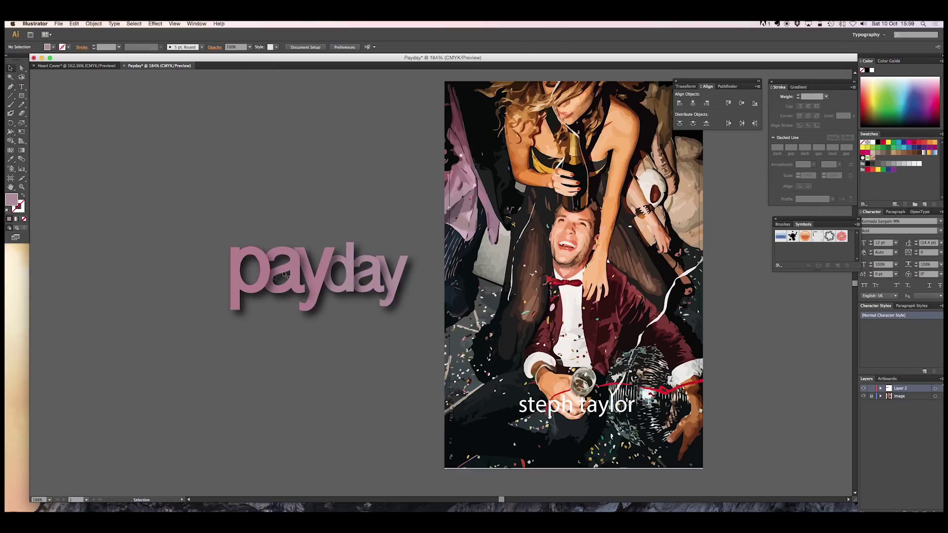
# Nudge 'day' level with 'pay', group payday and place it on the cover photo.
pyautogui.click(355, 267)
pyautogui.moveTo(355, 267); pyautogui.dragTo(357, 260)
pyautogui.click(366, 358)
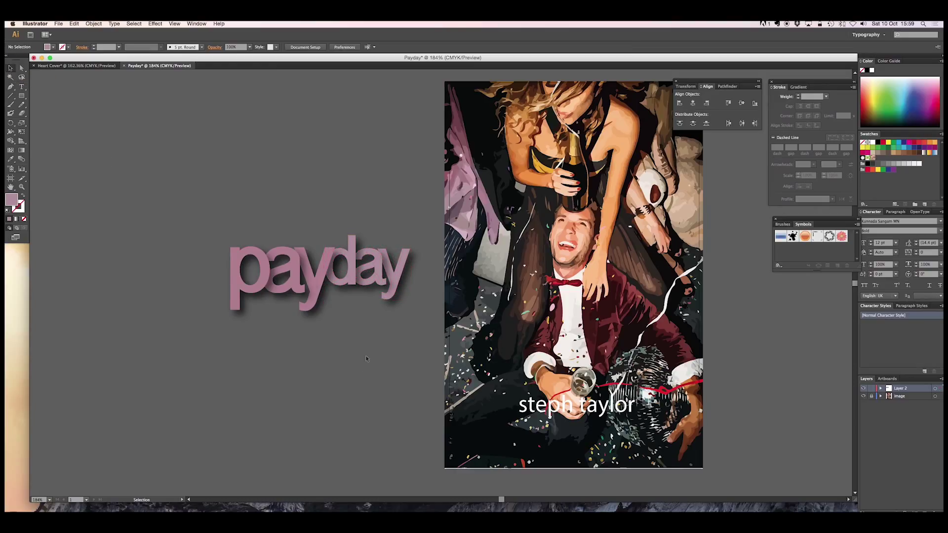
pyautogui.moveTo(228, 228); pyautogui.dragTo(439, 336)
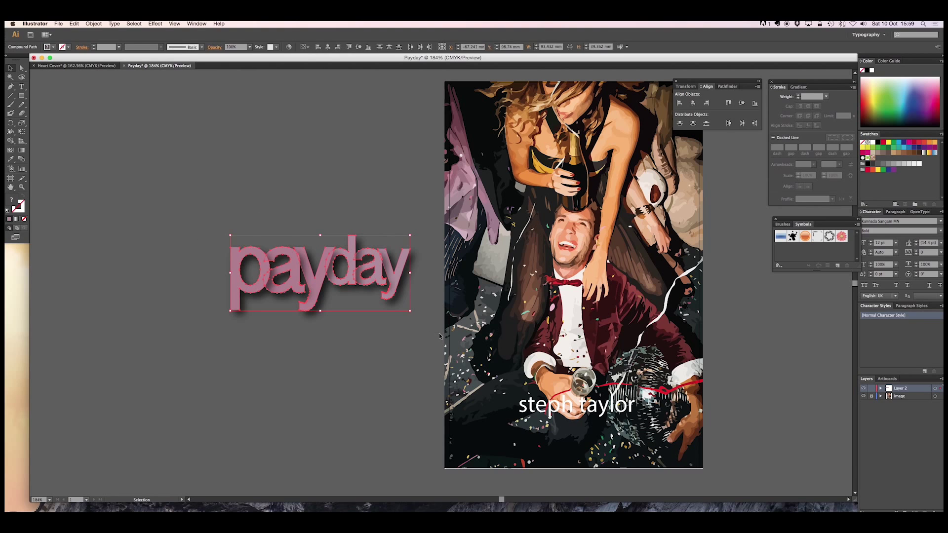
pyautogui.hotkey('ctrl', 'g')
pyautogui.moveTo(345, 256); pyautogui.dragTo(593, 278)
pyautogui.click(734, 300)
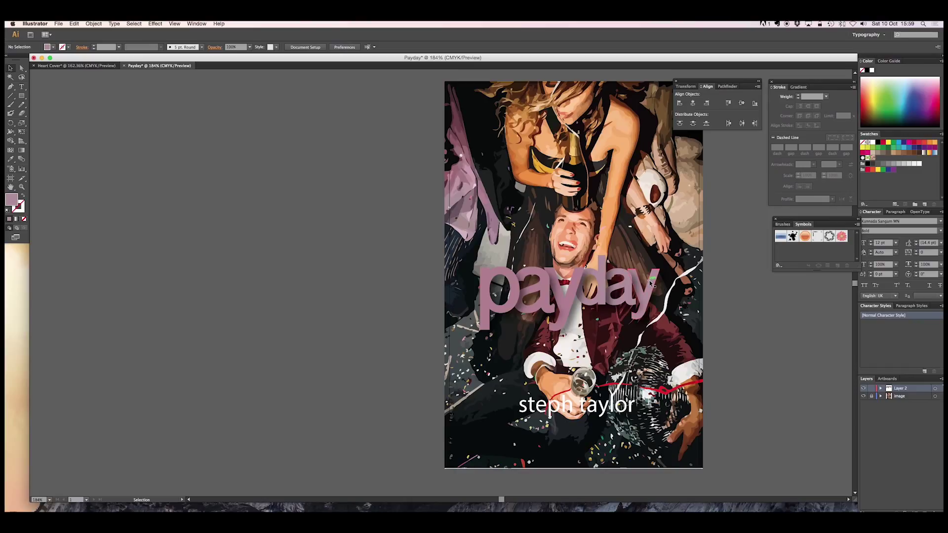
# Start a new text line on the canvas to the left of the cover.
pyautogui.hscroll(3, 740, 293)
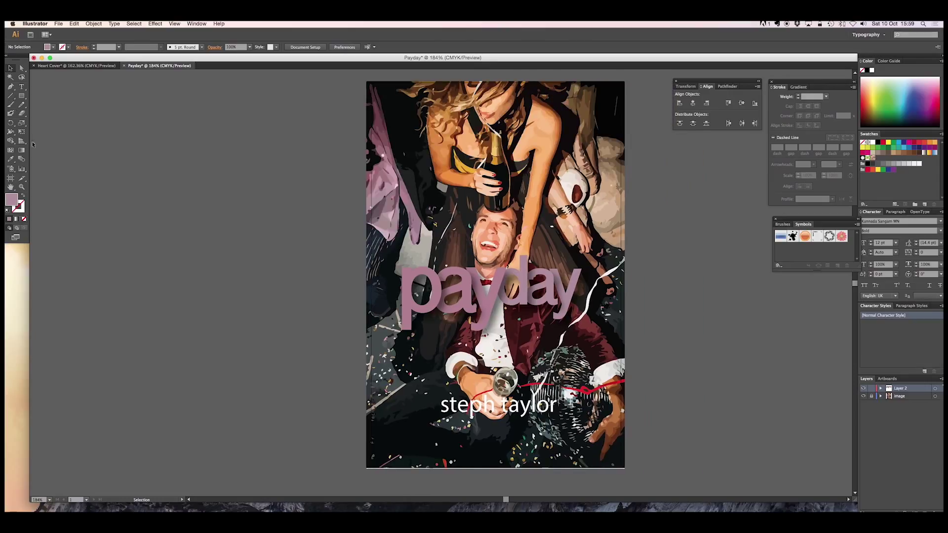
pyautogui.click(22, 87)
pyautogui.click(180, 239)
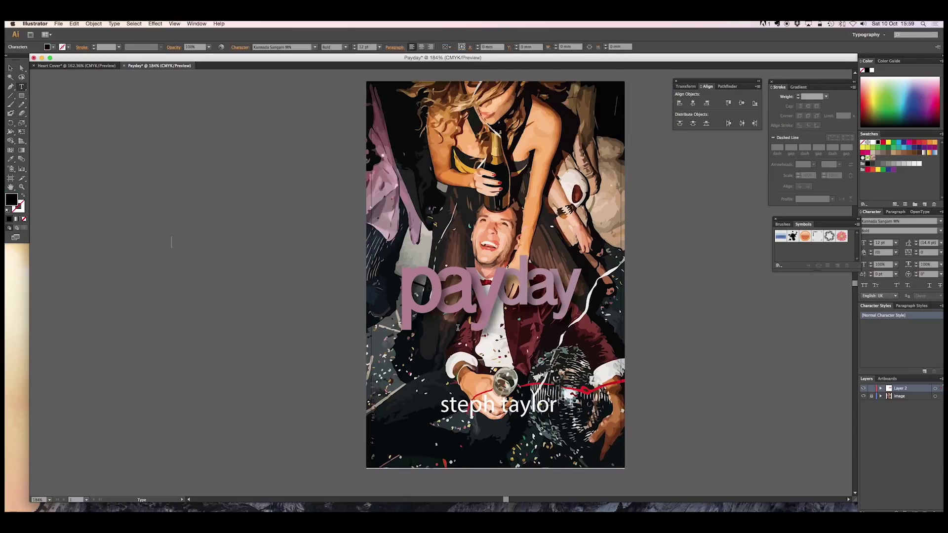
# Type the tagline 'when the markets close' beside the cover.
pyautogui.write('when the markets close')
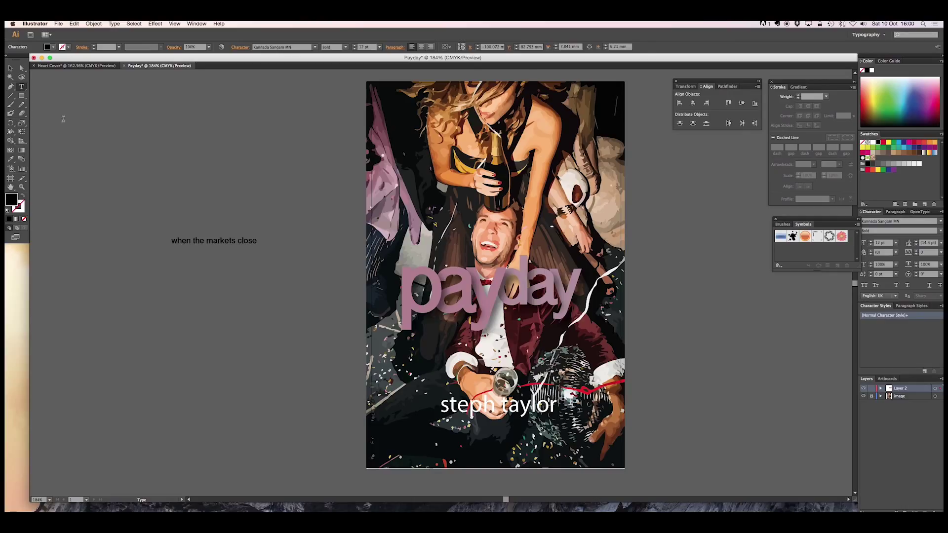
pyautogui.click(10, 68)
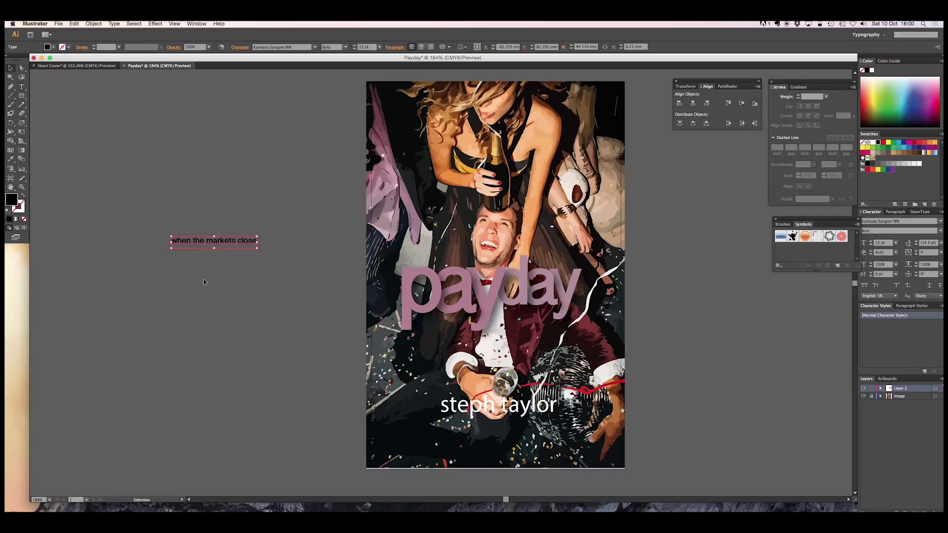
# Place the tagline above payday in white and drag a copy lower on the cover.
pyautogui.moveTo(214, 243); pyautogui.dragTo(515, 247)
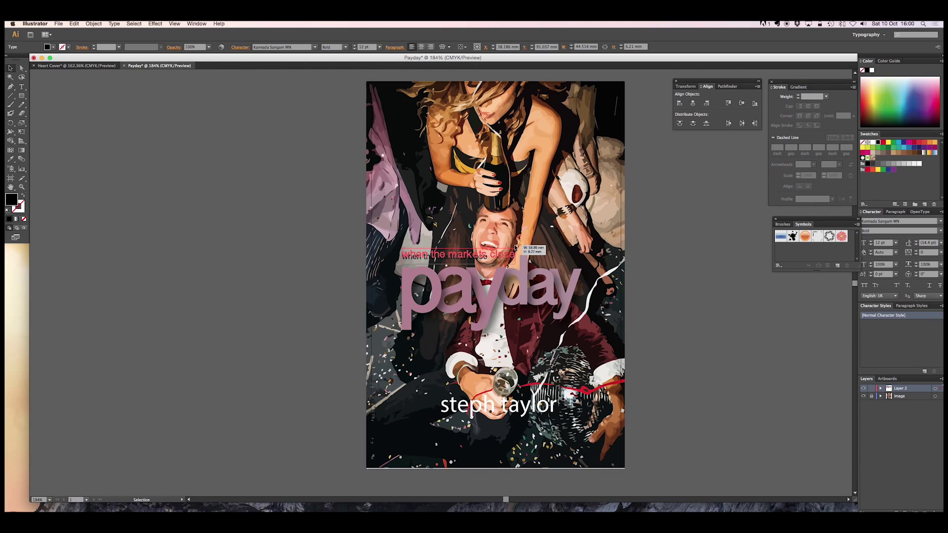
pyautogui.click(872, 70)
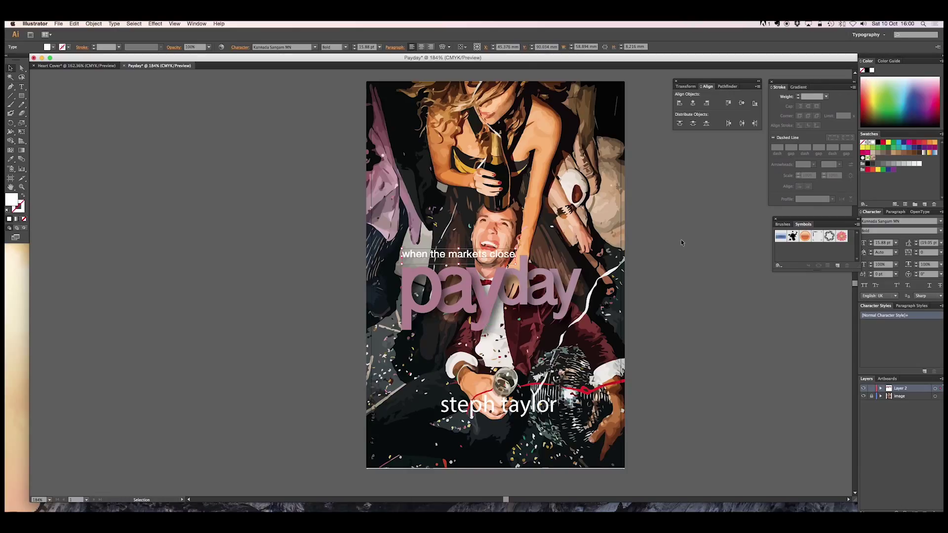
pyautogui.click(681, 240)
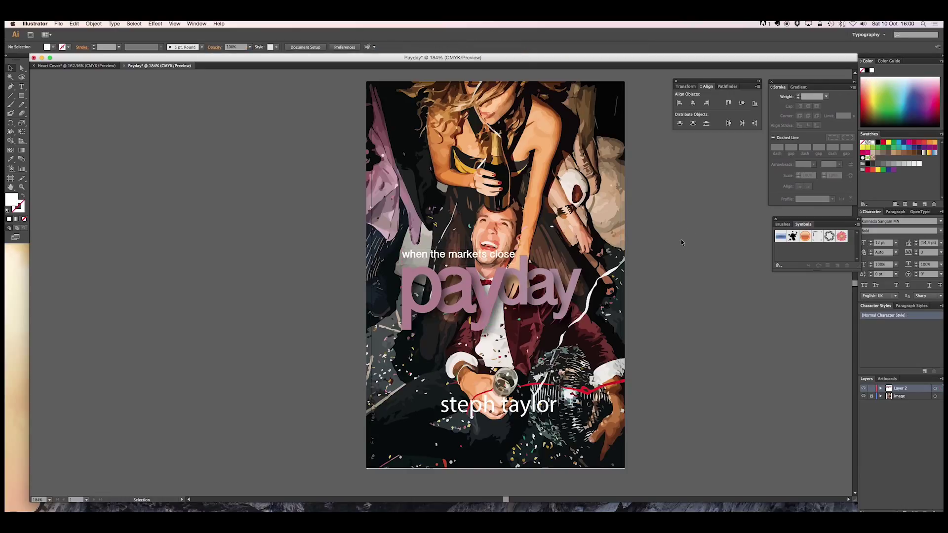
pyautogui.moveTo(483, 253); pyautogui.dragTo(568, 337)
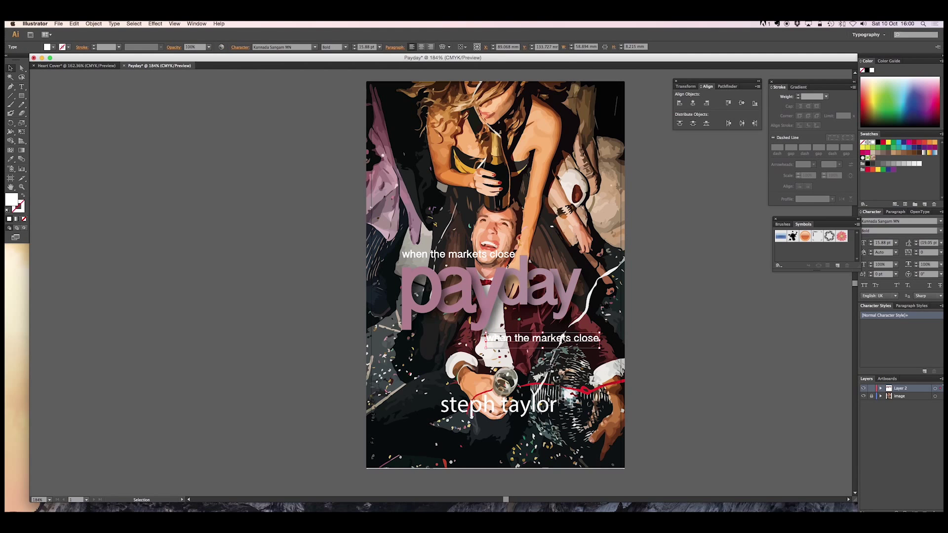
# Retype the copied tagline as 'the bars open'.
pyautogui.press('t')
pyautogui.moveTo(598, 340); pyautogui.dragTo(483, 339)
pyautogui.write('the bars open')
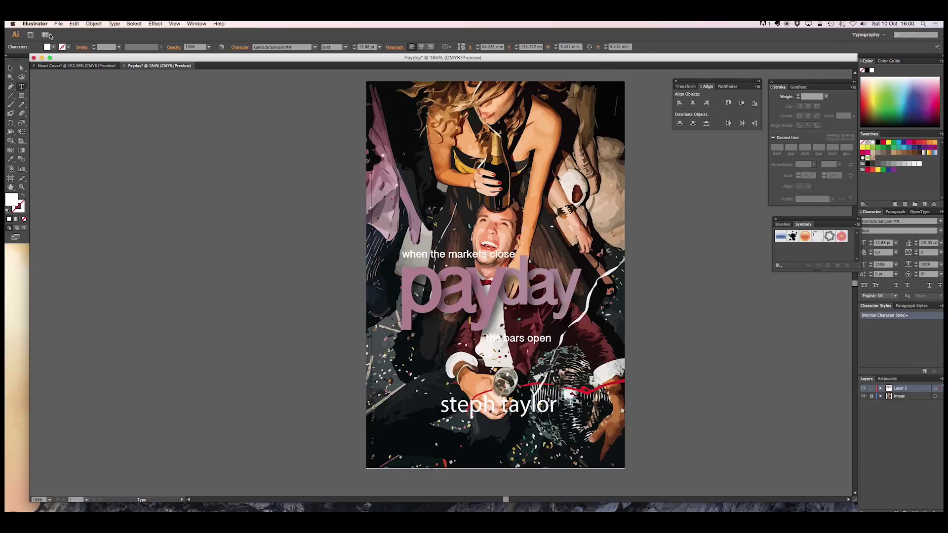
pyautogui.press('Escape')
# Remove the stray s from the top tagline and move 'the bars open' just below payday.
pyautogui.click(504, 258)
pyautogui.click(22, 87)
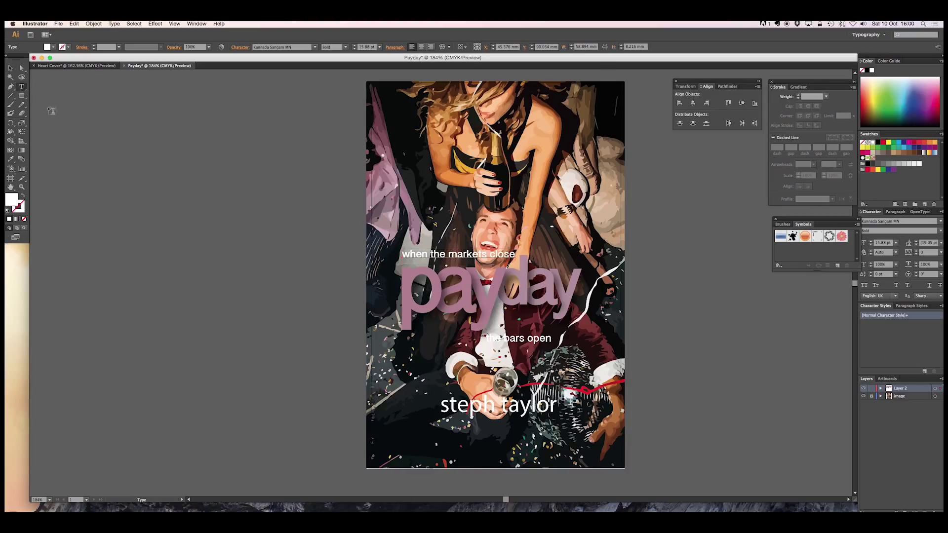
pyautogui.click(539, 261)
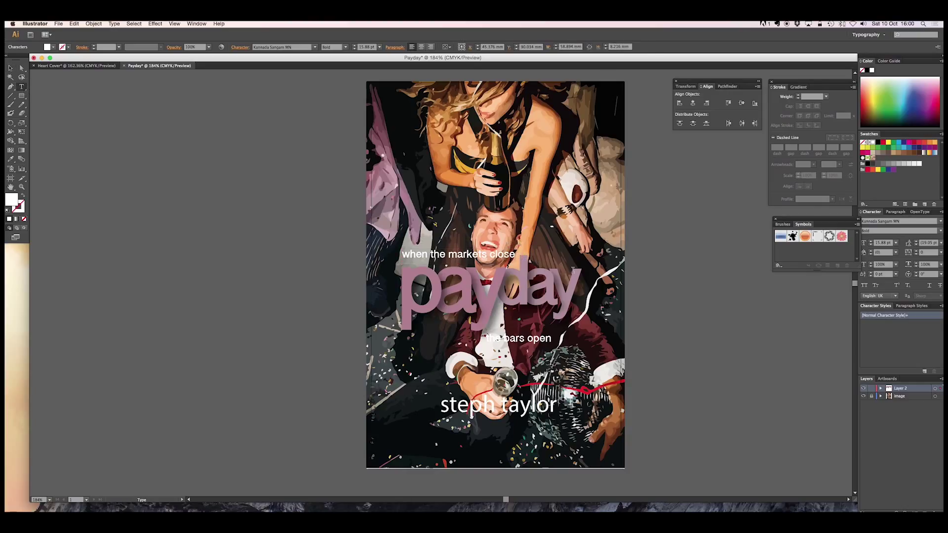
pyautogui.click(10, 68)
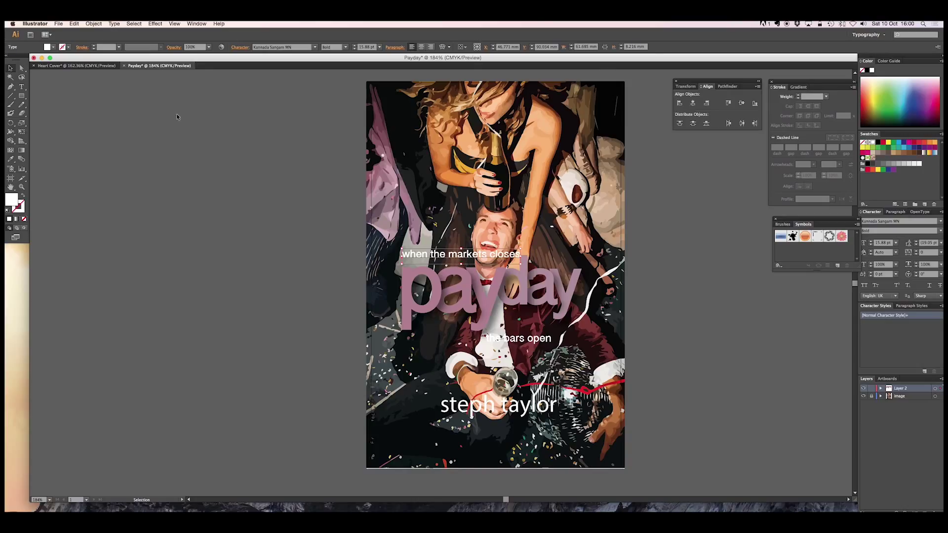
pyautogui.press('BackSpace')
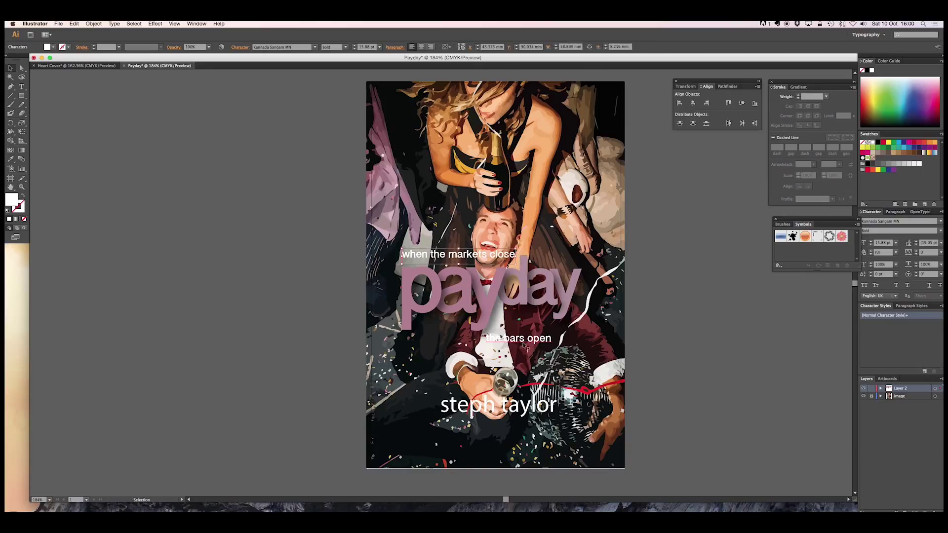
pyautogui.moveTo(518, 339); pyautogui.dragTo(515, 315)
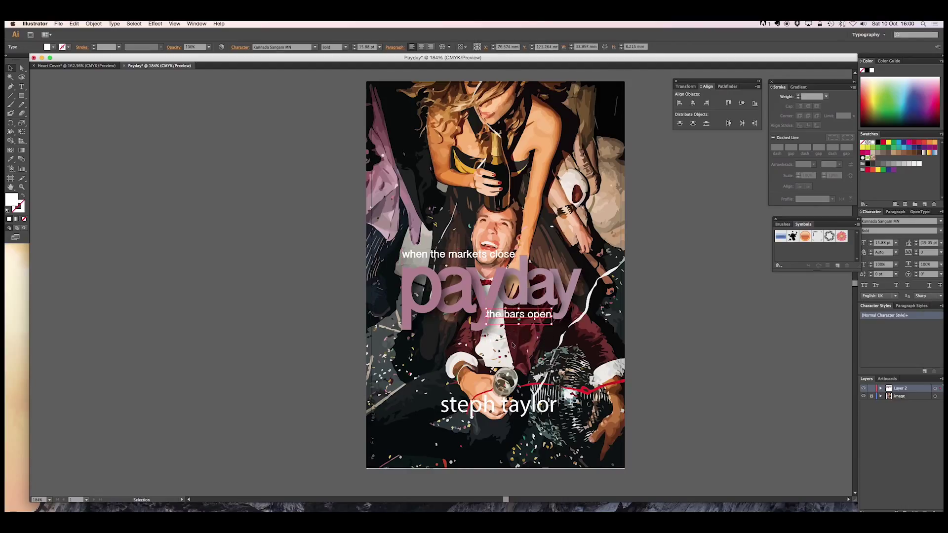
# Enlarge 'the bars open' and 'when the markets close' slightly.
pyautogui.click(557, 347)
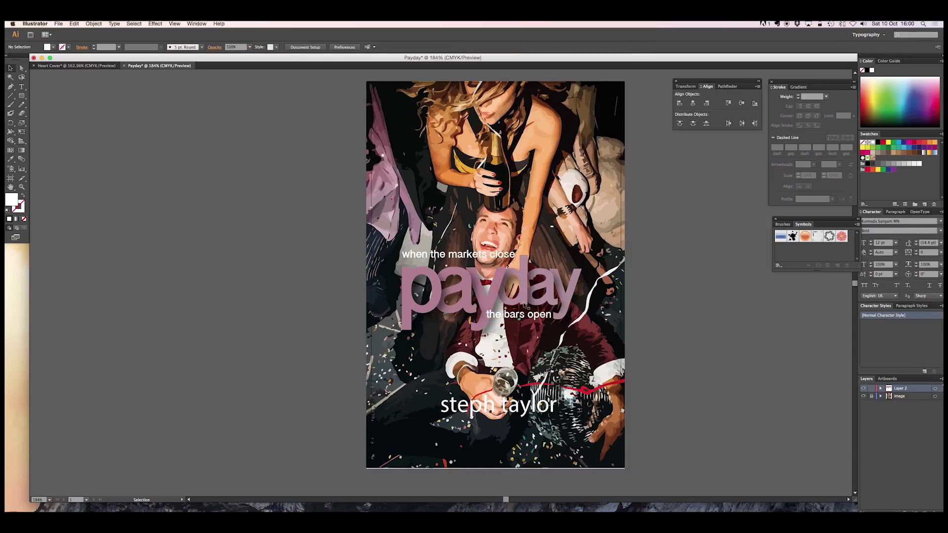
pyautogui.click(517, 316)
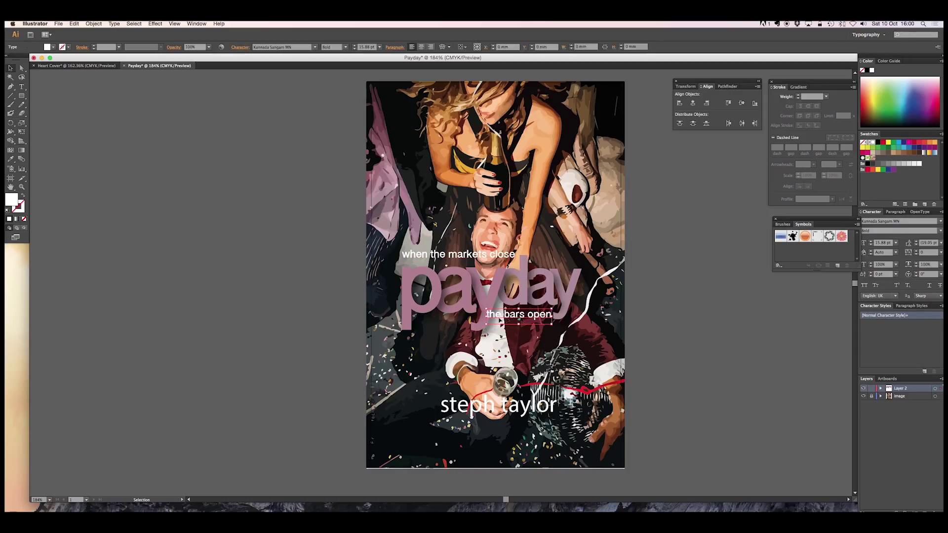
pyautogui.moveTo(484, 308); pyautogui.dragTo(480, 307)
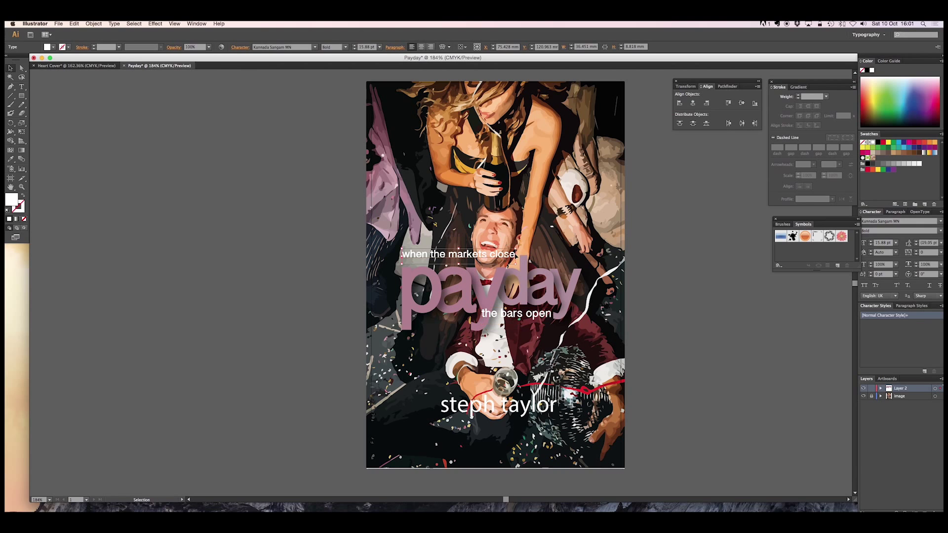
pyautogui.click(516, 255)
pyautogui.moveTo(518, 247); pyautogui.dragTo(525, 249)
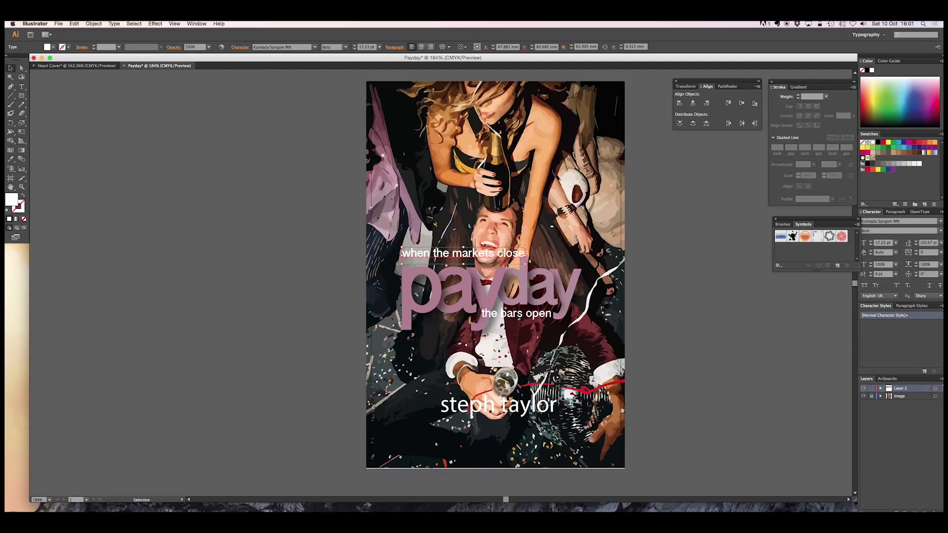
pyautogui.click(528, 267)
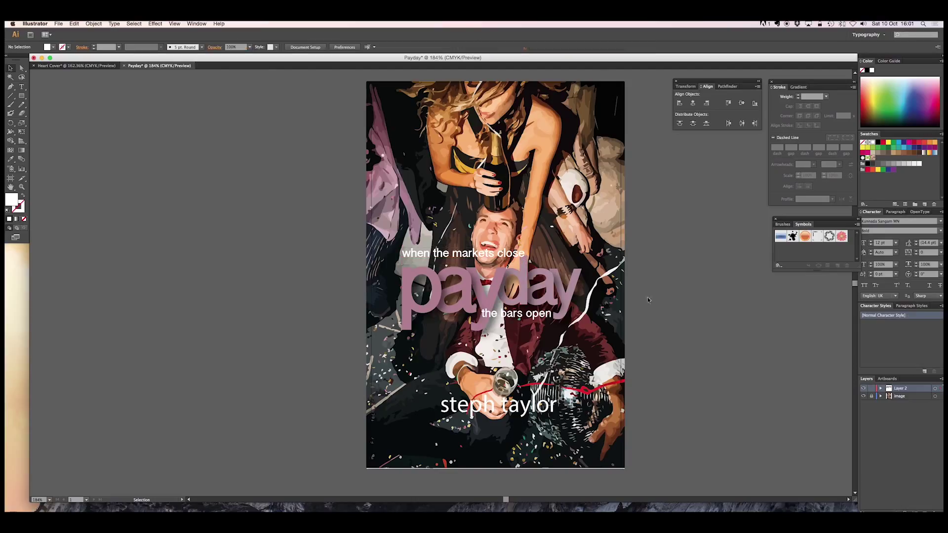
# Shift 'when the markets close' down and 'the bars open' into place, then select both.
pyautogui.click(515, 316)
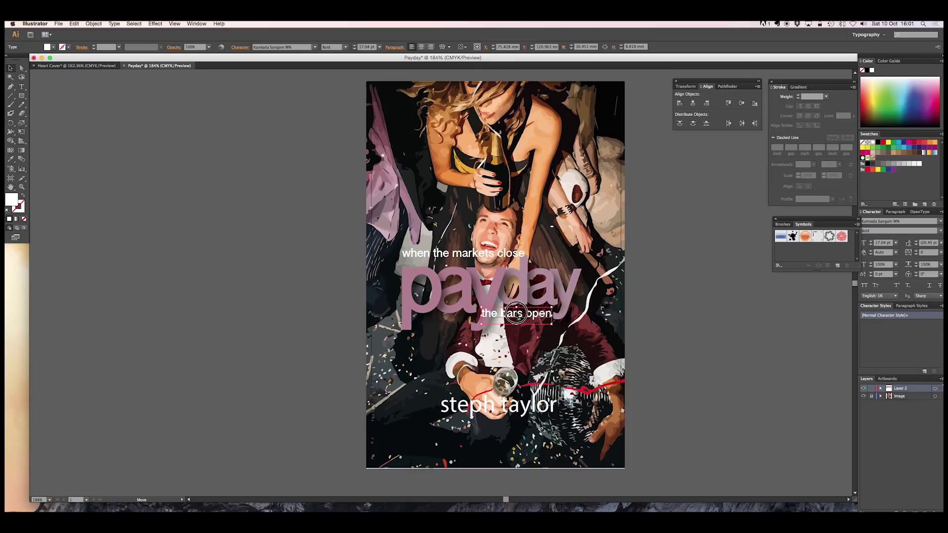
pyautogui.moveTo(516, 316); pyautogui.dragTo(536, 315)
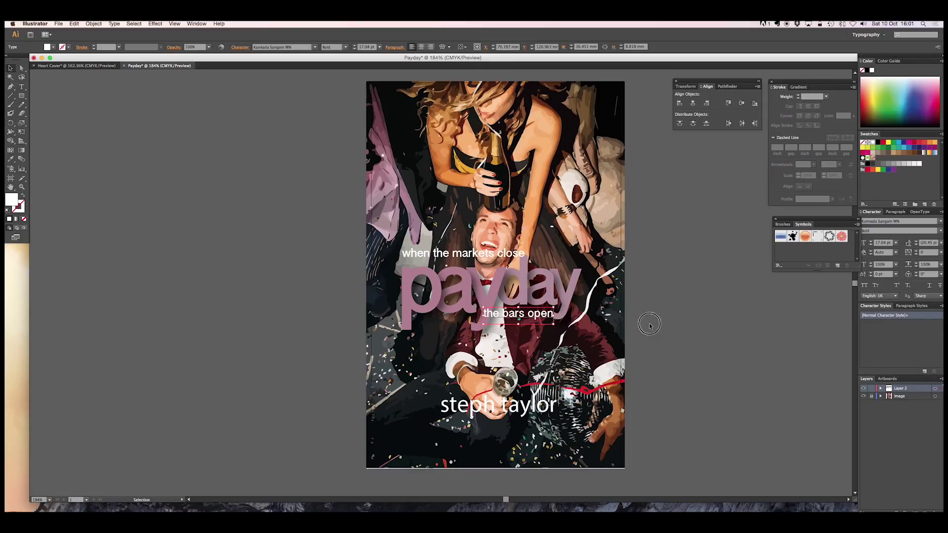
pyautogui.click(579, 327)
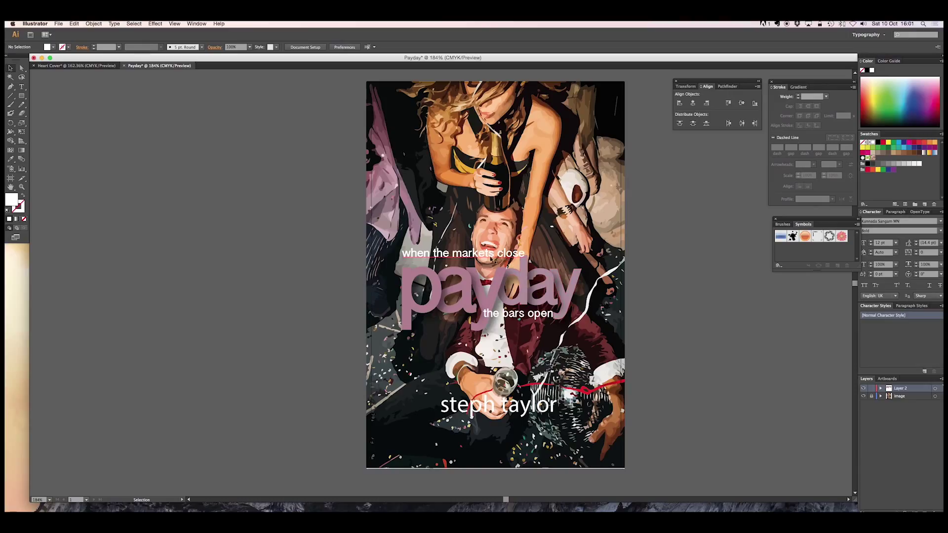
pyautogui.moveTo(486, 254); pyautogui.dragTo(487, 260)
pyautogui.click(671, 282)
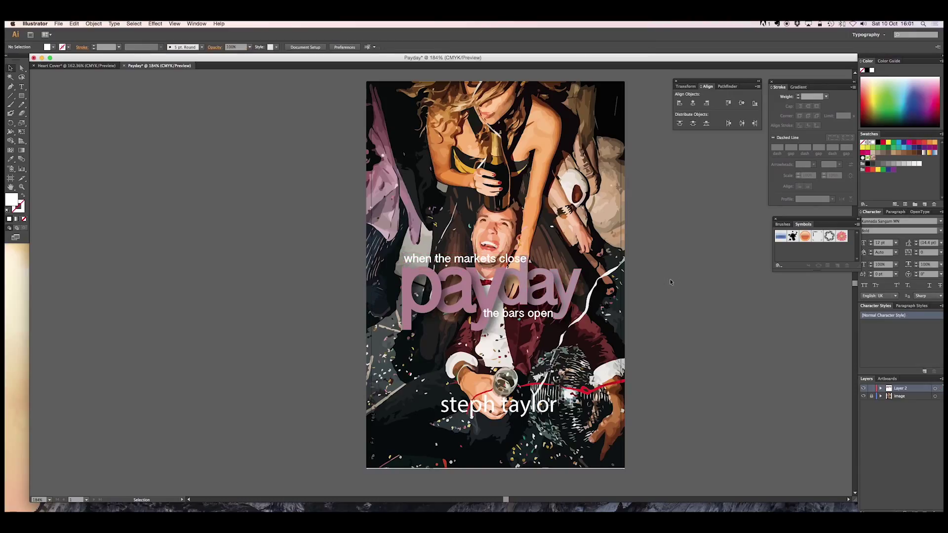
pyautogui.doubleClick(521, 320)
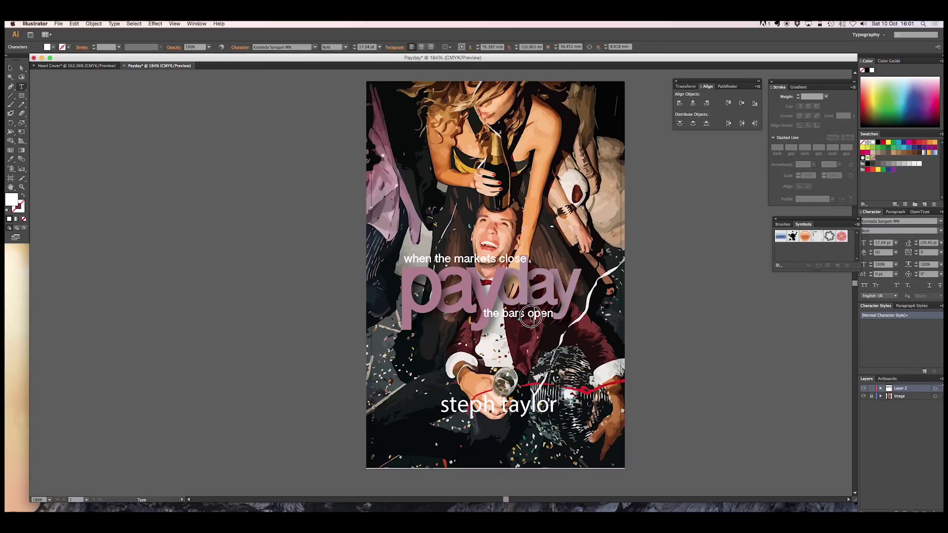
pyautogui.press('Escape')
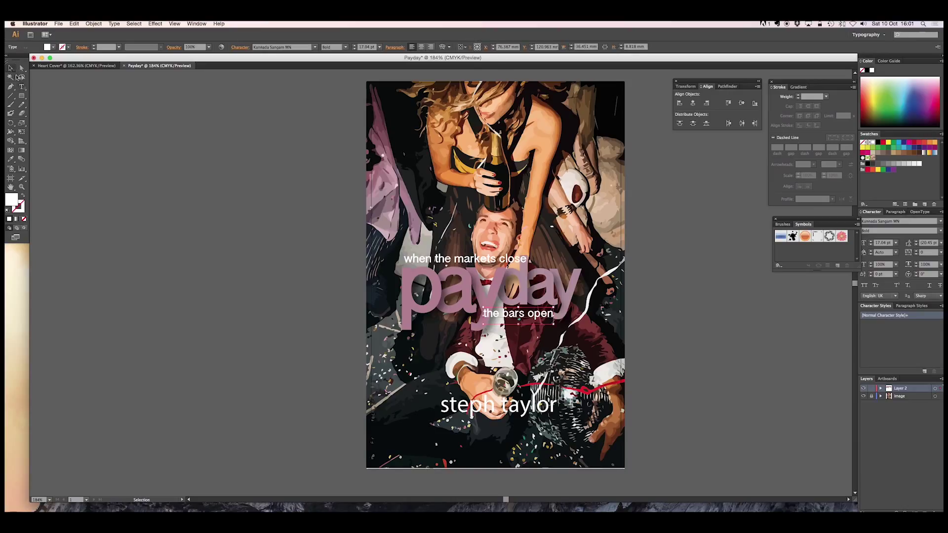
pyautogui.moveTo(539, 315); pyautogui.dragTo(533, 313)
pyautogui.click(709, 339)
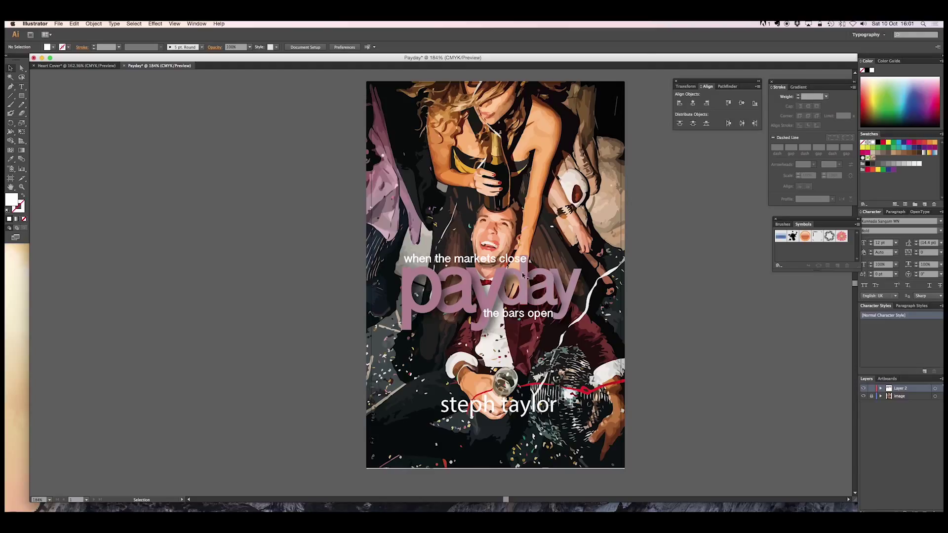
pyautogui.click(496, 261)
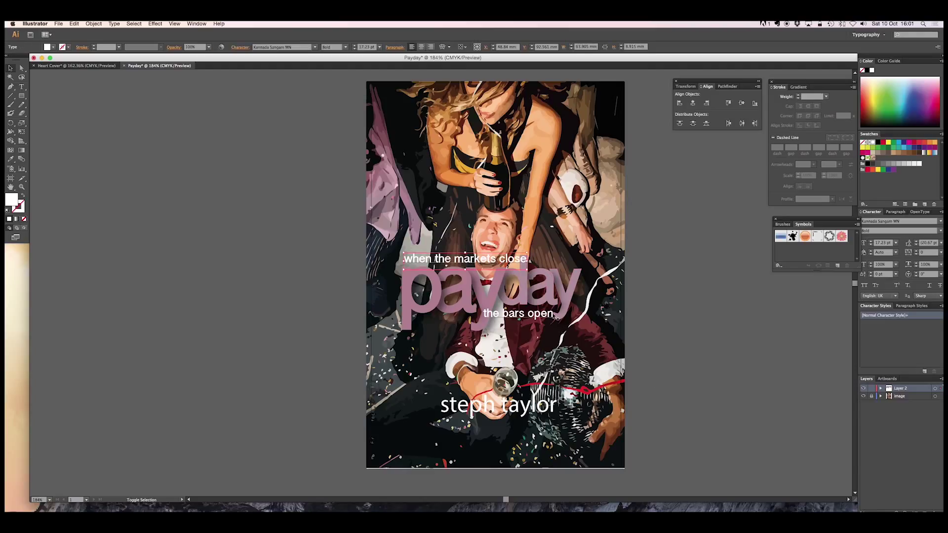
pyautogui.keyDown('shift'); pyautogui.click(543, 315); pyautogui.keyUp('shift')
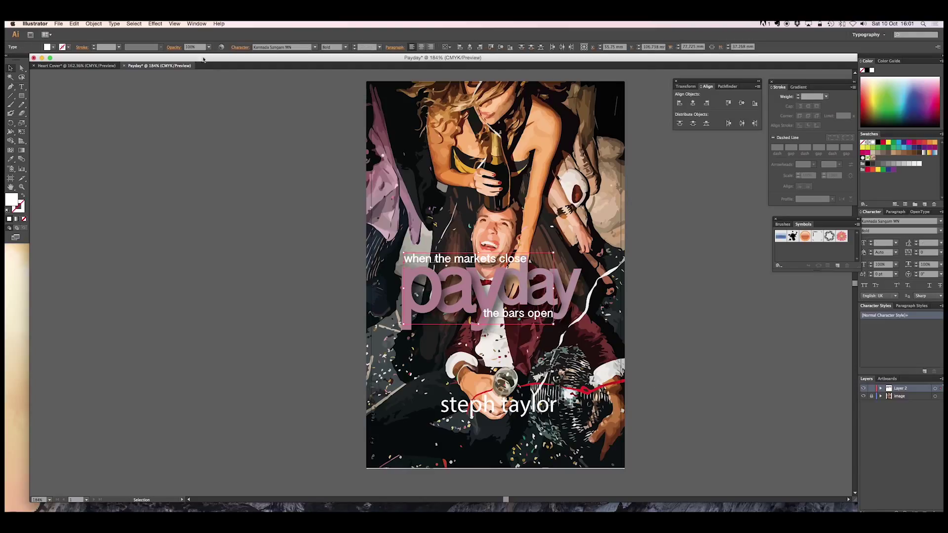
pyautogui.click(155, 24)
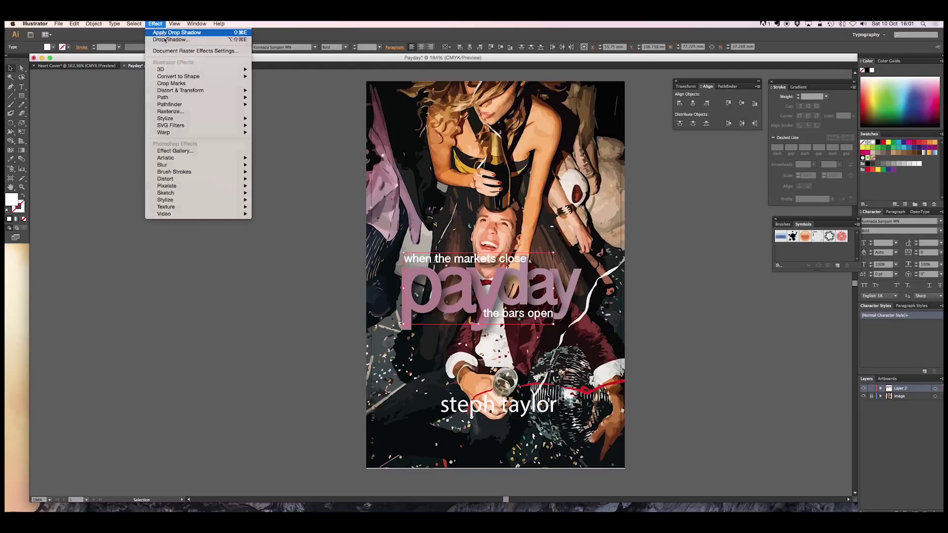
pyautogui.click(183, 66)
pyautogui.click(653, 272)
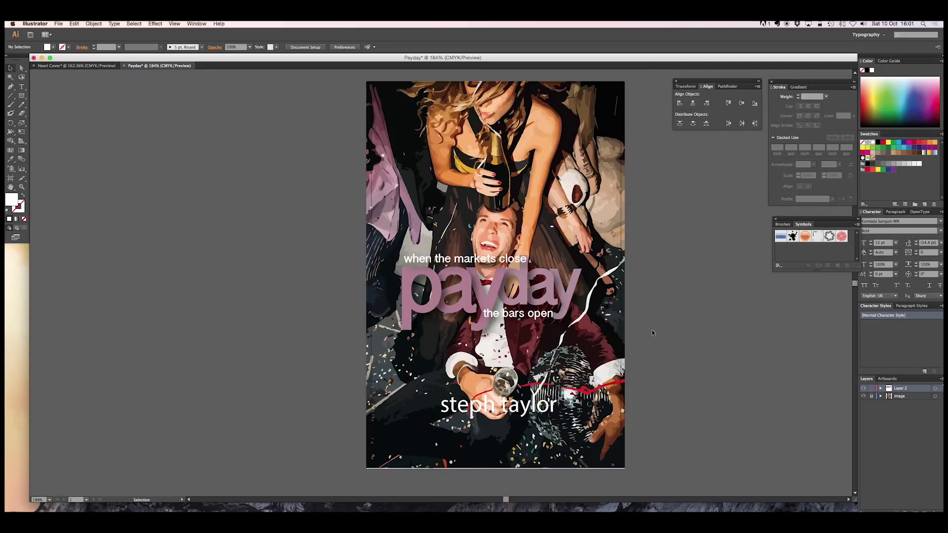
pyautogui.click(533, 407)
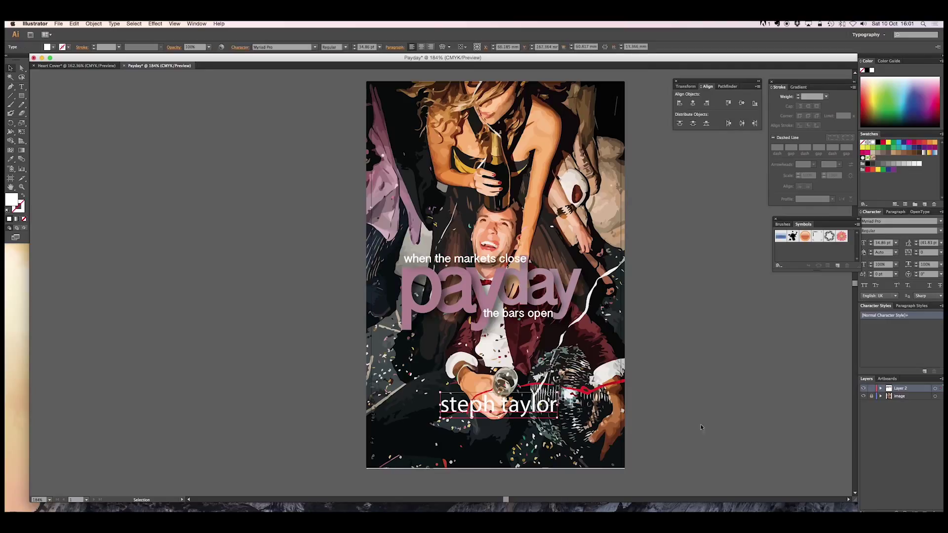
pyautogui.moveTo(535, 408); pyautogui.dragTo(533, 412)
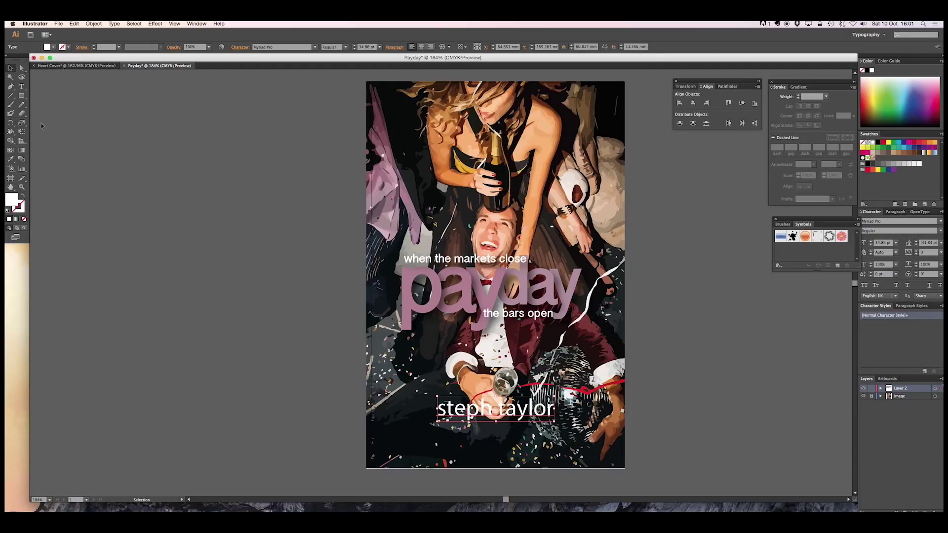
pyautogui.click(156, 23)
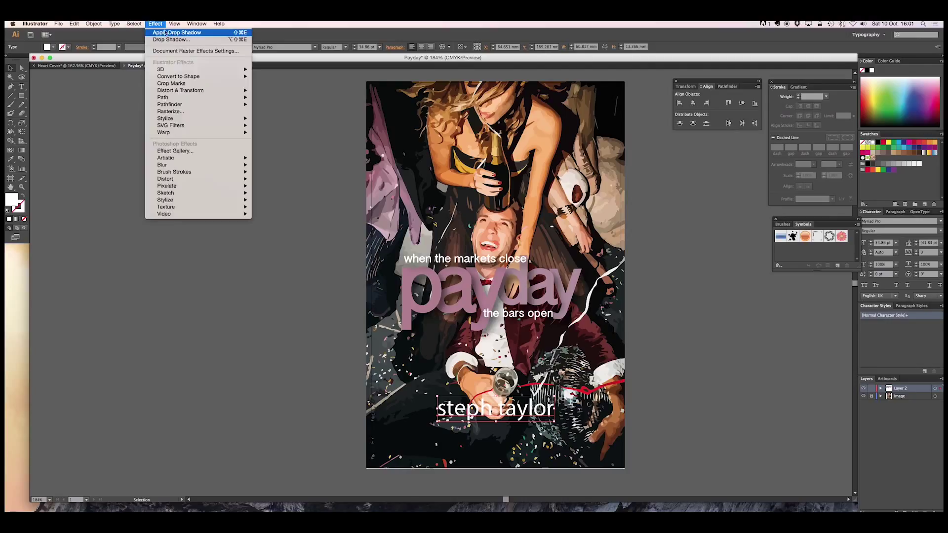
pyautogui.click(164, 48)
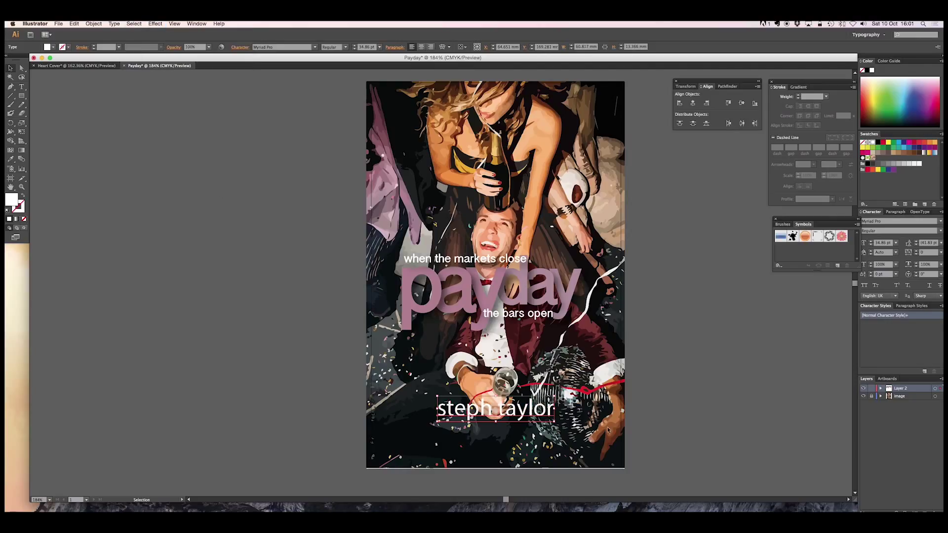
pyautogui.click(652, 402)
pyautogui.click(545, 410)
pyautogui.click(11, 159)
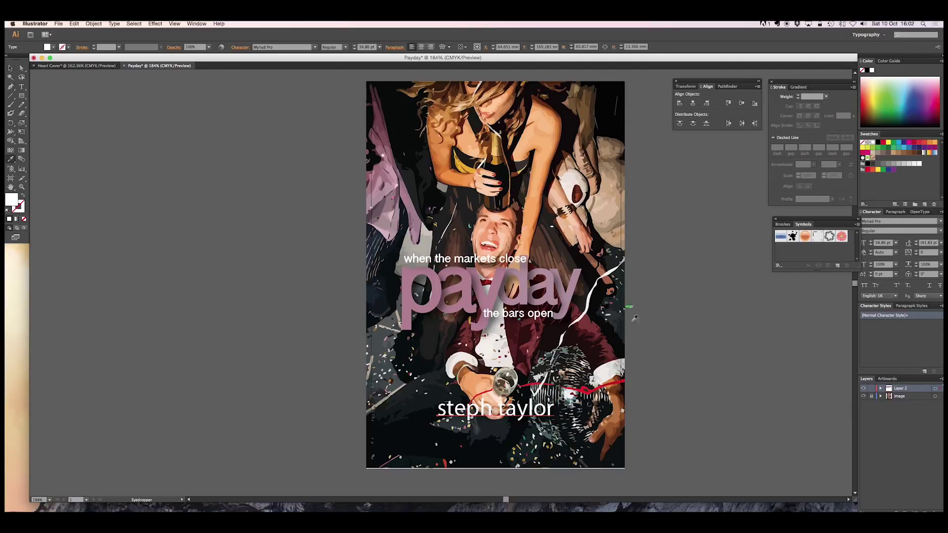
pyautogui.click(594, 327)
pyautogui.click(390, 230)
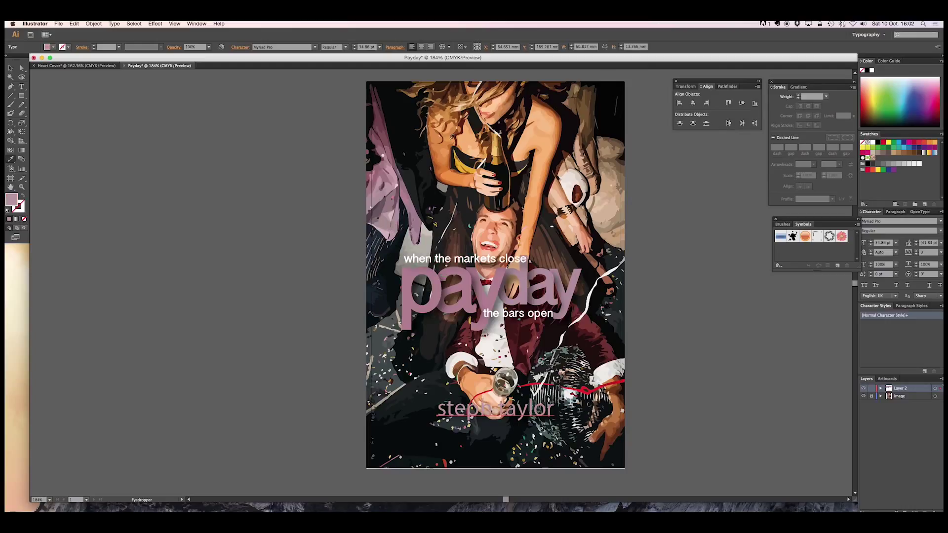
pyautogui.click(441, 155)
pyautogui.click(442, 152)
pyautogui.click(614, 167)
pyautogui.click(617, 185)
# Move the author name down toward the bottom of the cover.
pyautogui.click(10, 68)
pyautogui.moveTo(497, 409); pyautogui.dragTo(495, 430)
pyautogui.click(682, 418)
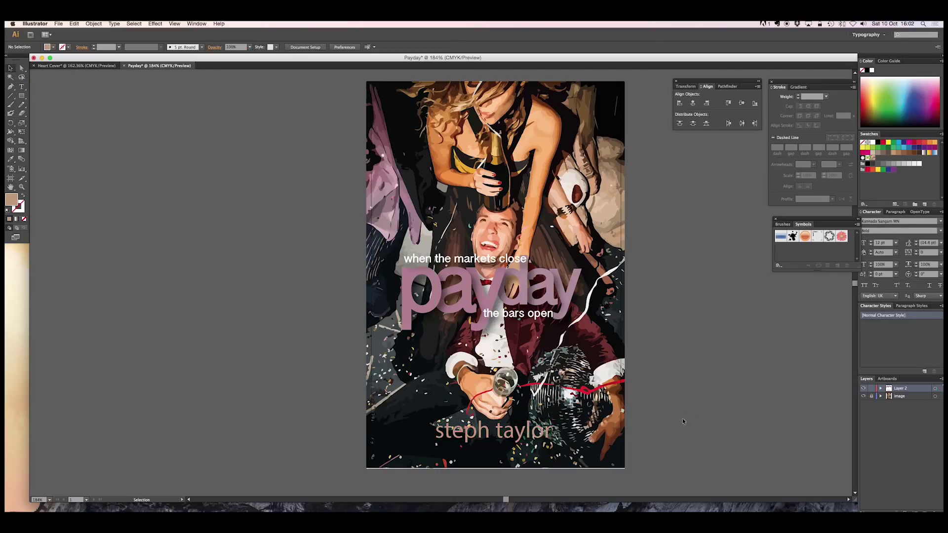
pyautogui.click(539, 431)
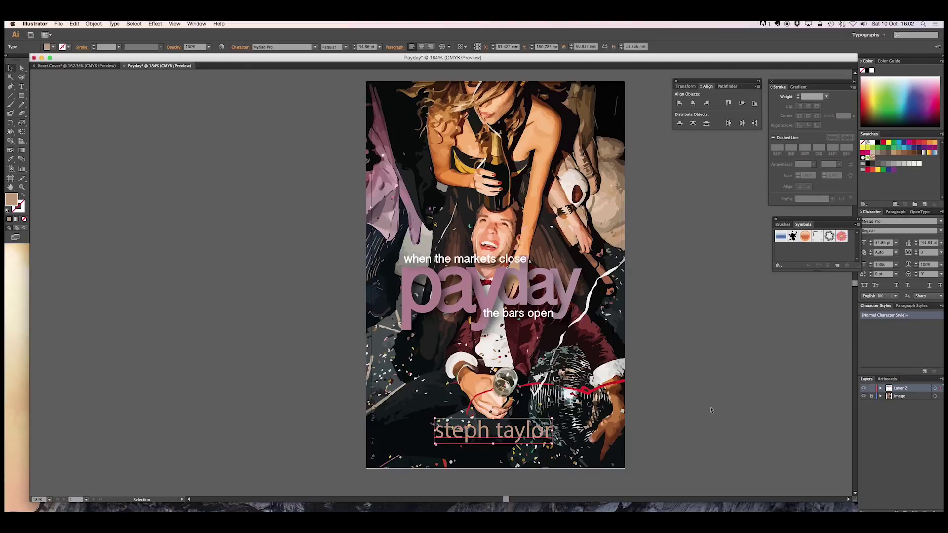
# Start a point text on the empty pasteboard left of the cover with the Type tool.
pyautogui.hscroll(2, 708, 394)
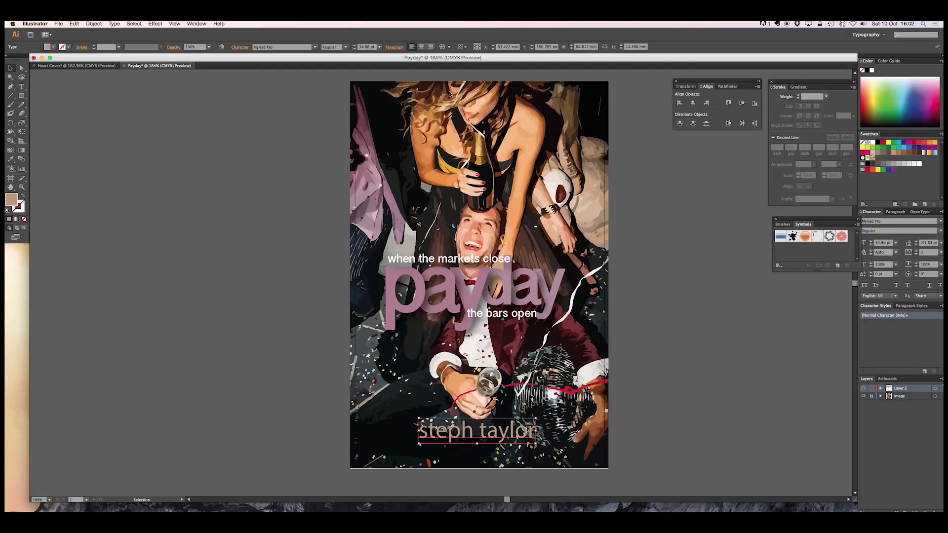
pyautogui.click(21, 86)
pyautogui.click(170, 164)
# Type 'a debut novel', move it to the cover's top left, and make it white.
pyautogui.write('a debut novel')
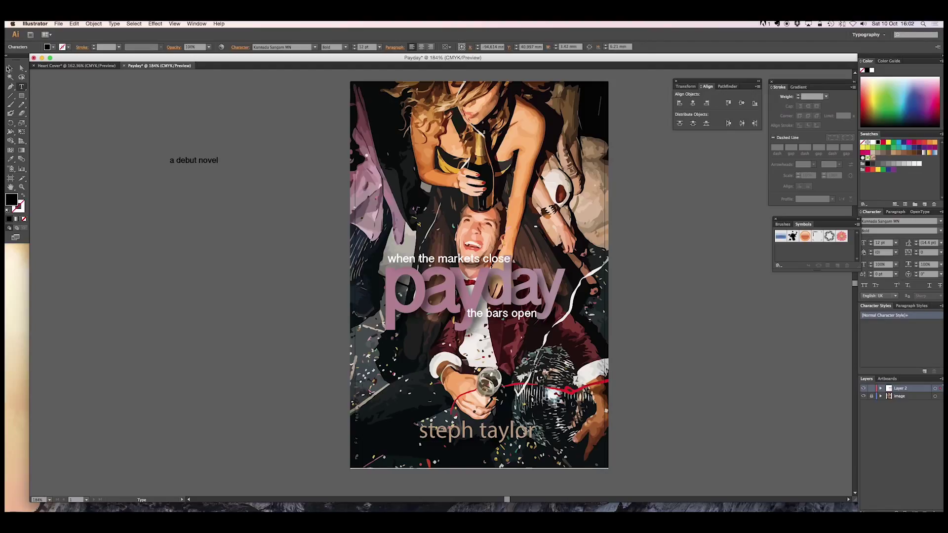
pyautogui.press('Escape')
pyautogui.moveTo(208, 162); pyautogui.dragTo(430, 100)
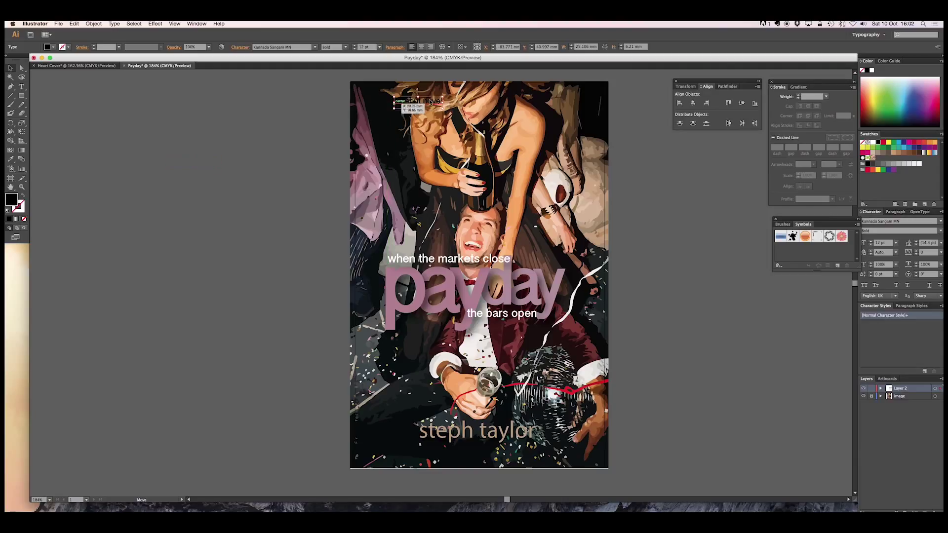
pyautogui.click(872, 70)
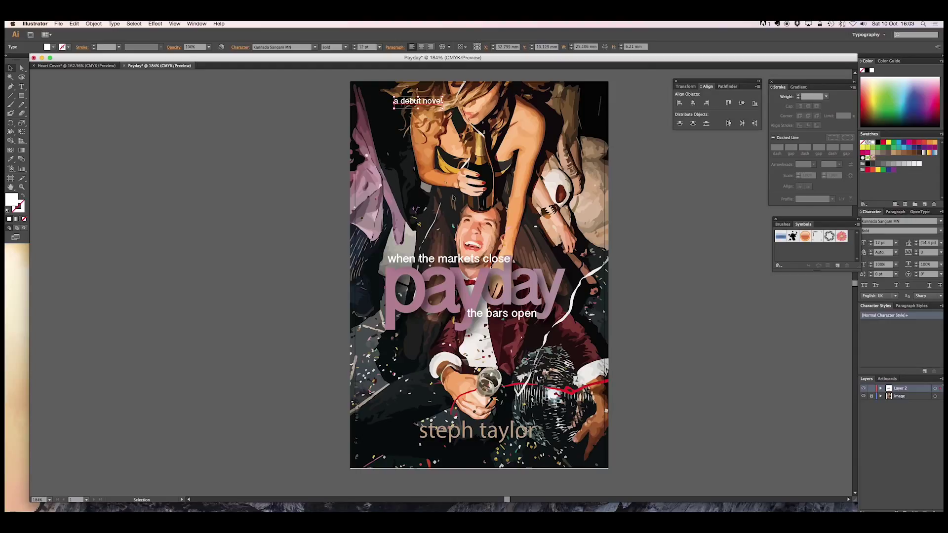
pyautogui.click(257, 167)
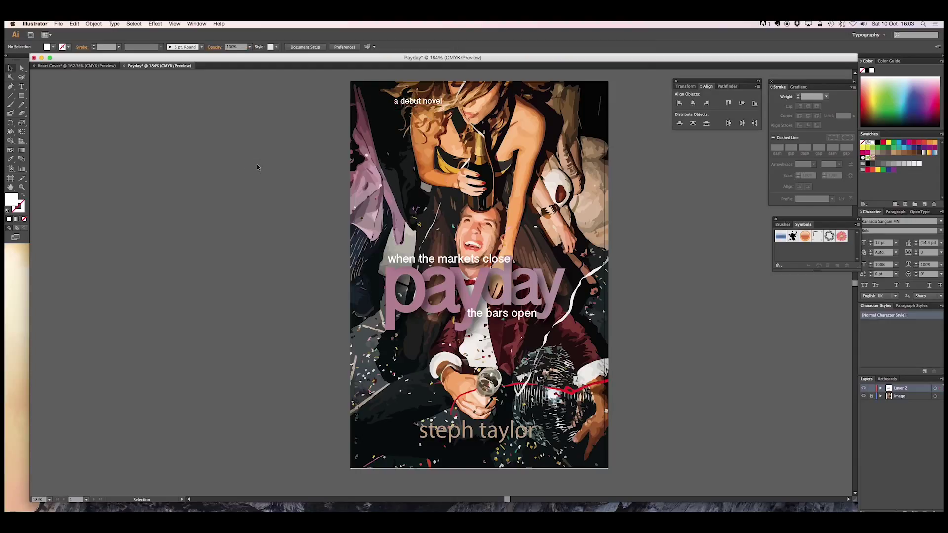
pyautogui.click(518, 430)
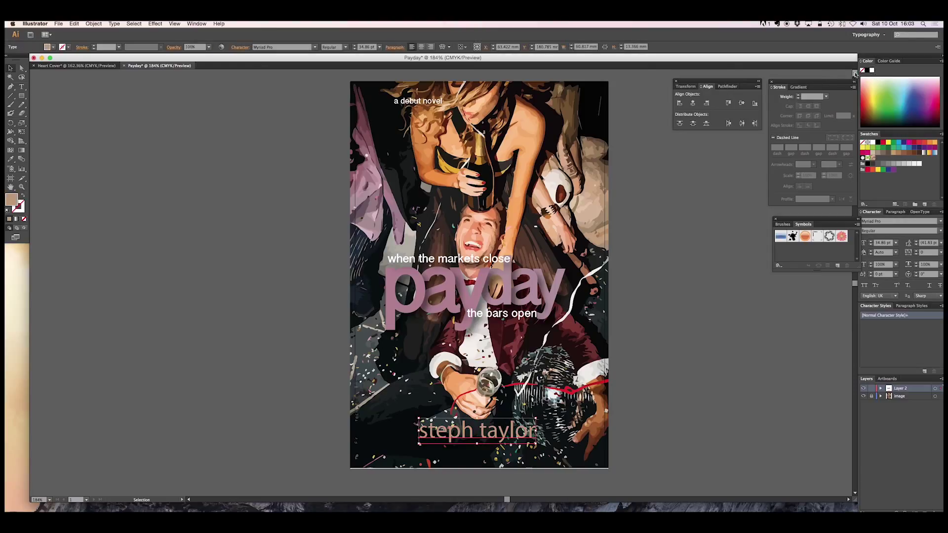
pyautogui.click(872, 70)
pyautogui.click(721, 253)
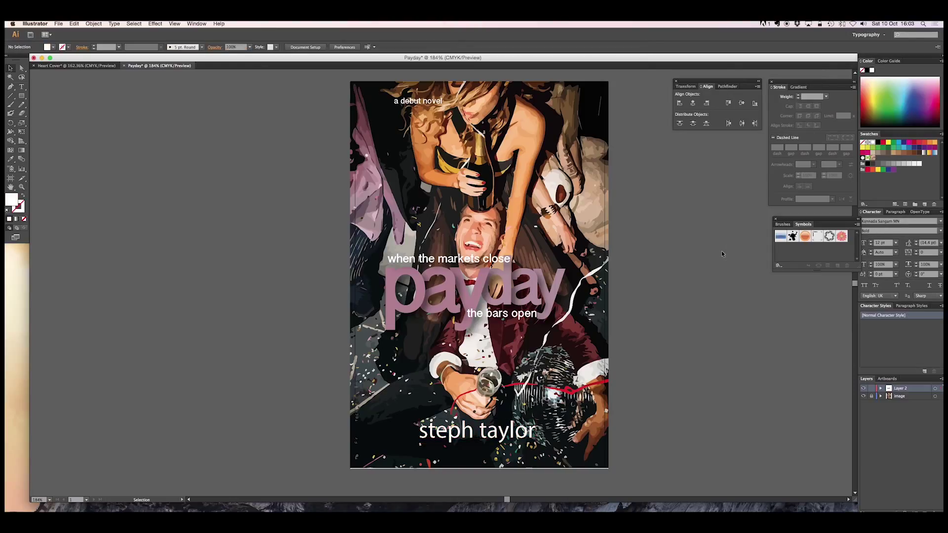
pyautogui.click(481, 431)
pyautogui.press('Down')
pyautogui.press('Down')
pyautogui.press('Down')
pyautogui.press('Down')
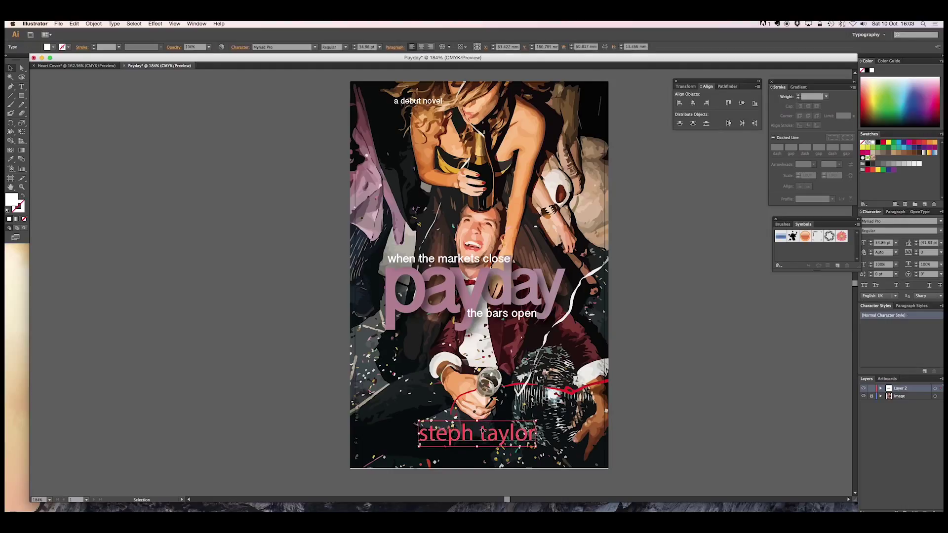
pyautogui.click(700, 327)
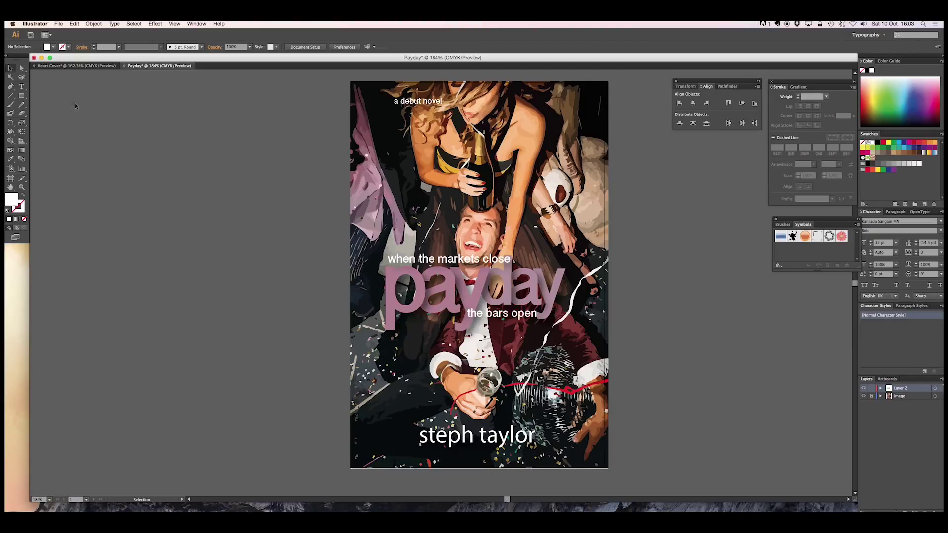
pyautogui.click(195, 152)
# Export the cover artboard as a PNG to the Desktop, accepting the default PNG Options.
pyautogui.click(59, 24)
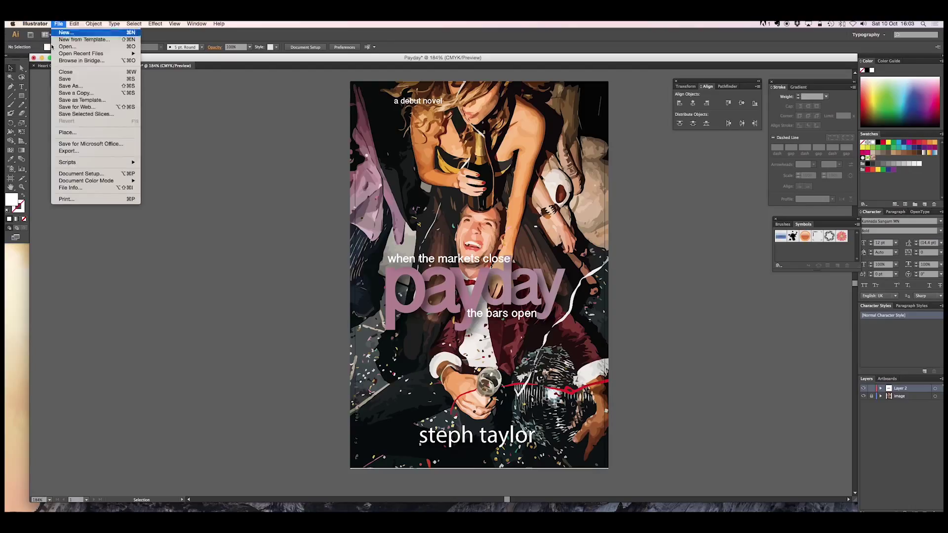
pyautogui.click(75, 151)
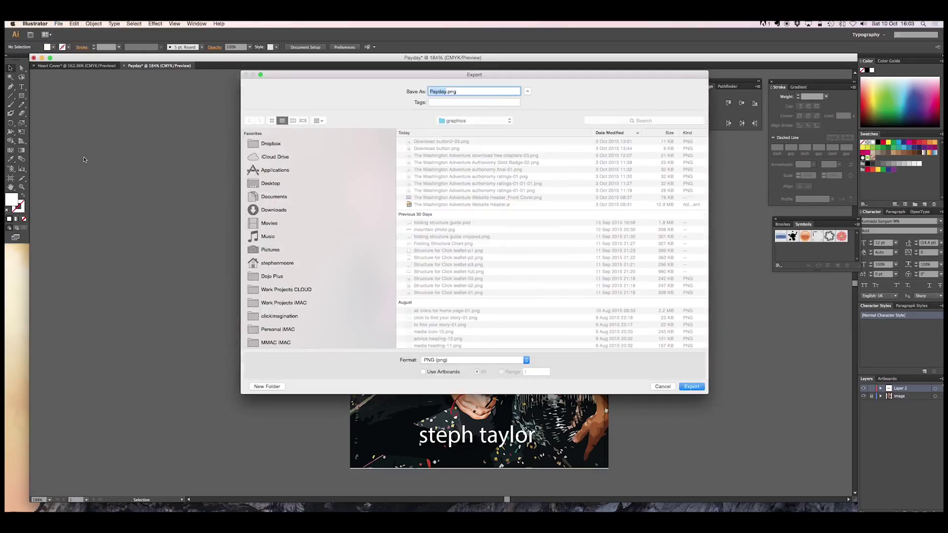
pyautogui.click(428, 374)
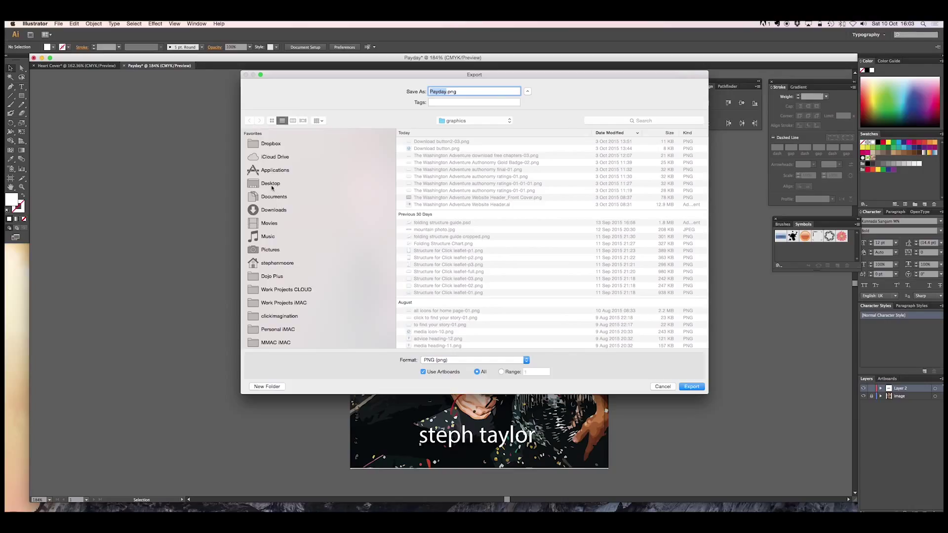
pyautogui.click(271, 185)
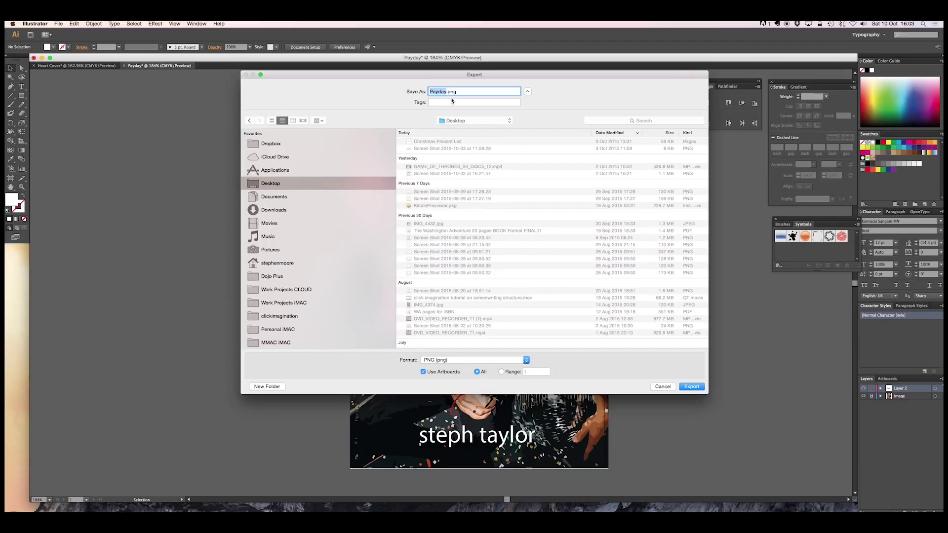
pyautogui.click(691, 389)
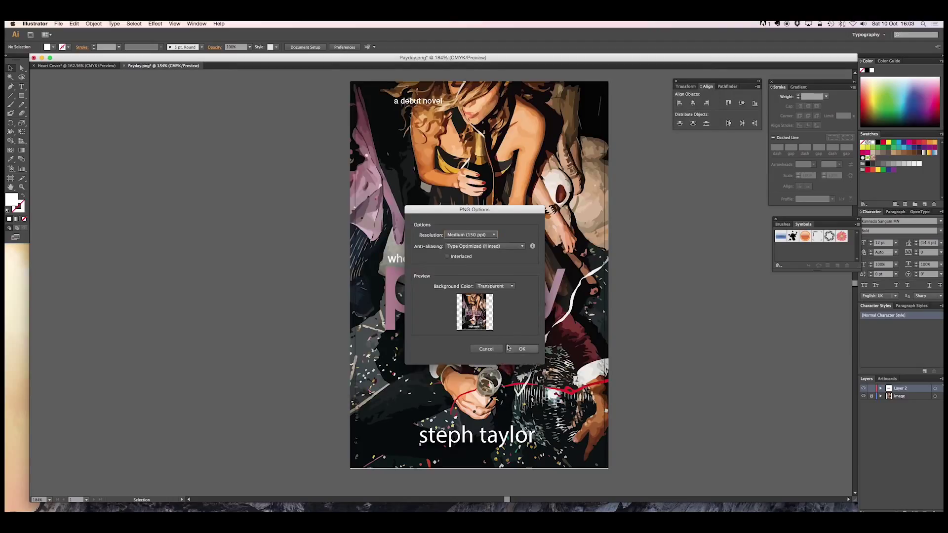
pyautogui.click(516, 350)
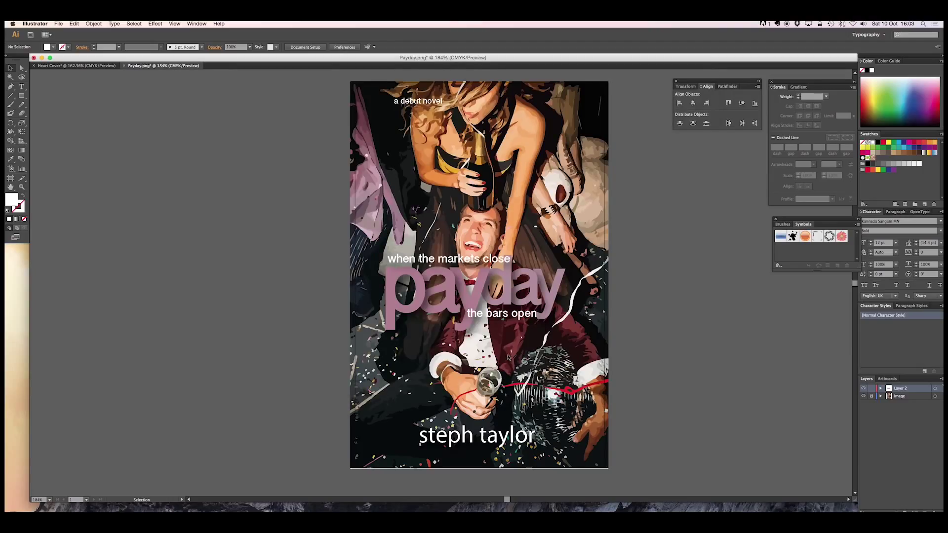
# Preview the original 766207.jpg photo from Finder, then close it.
pyautogui.click(93, 508)
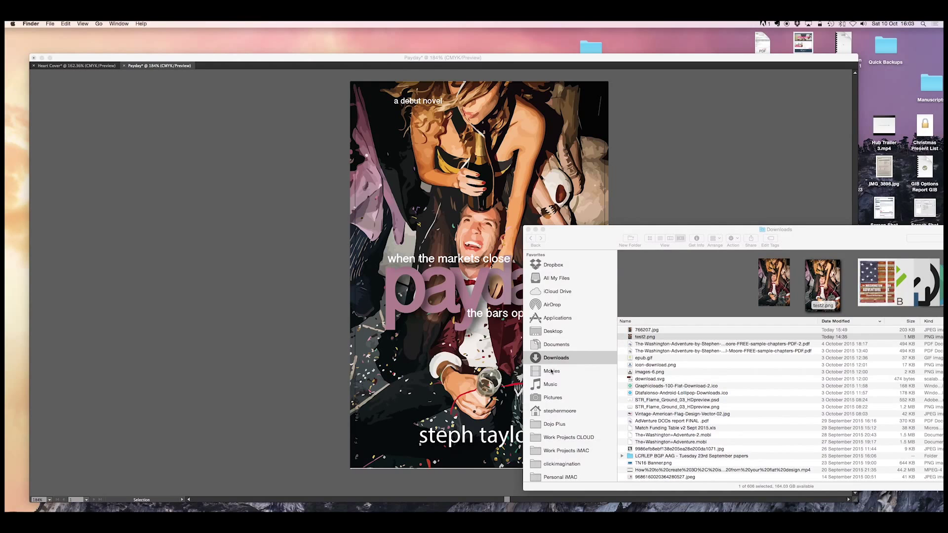
pyautogui.doubleClick(643, 331)
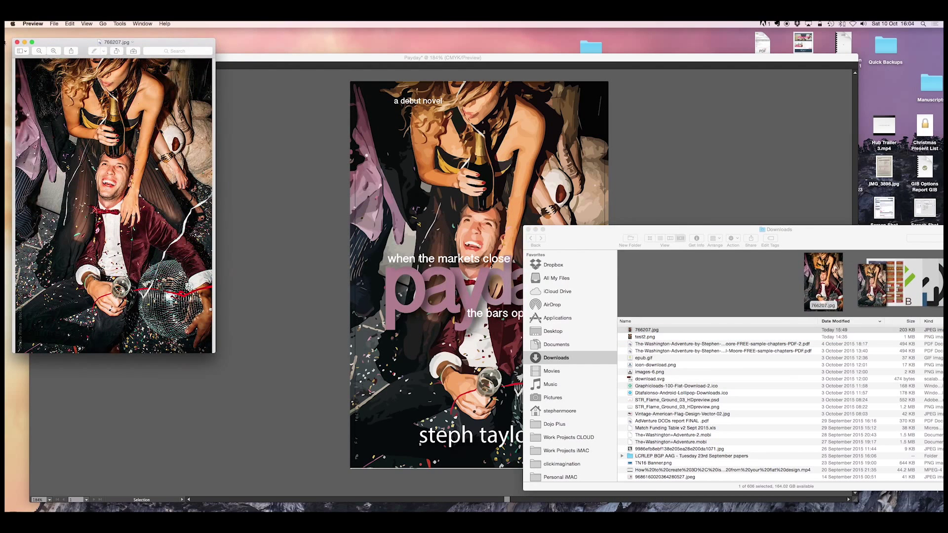
pyautogui.click(17, 43)
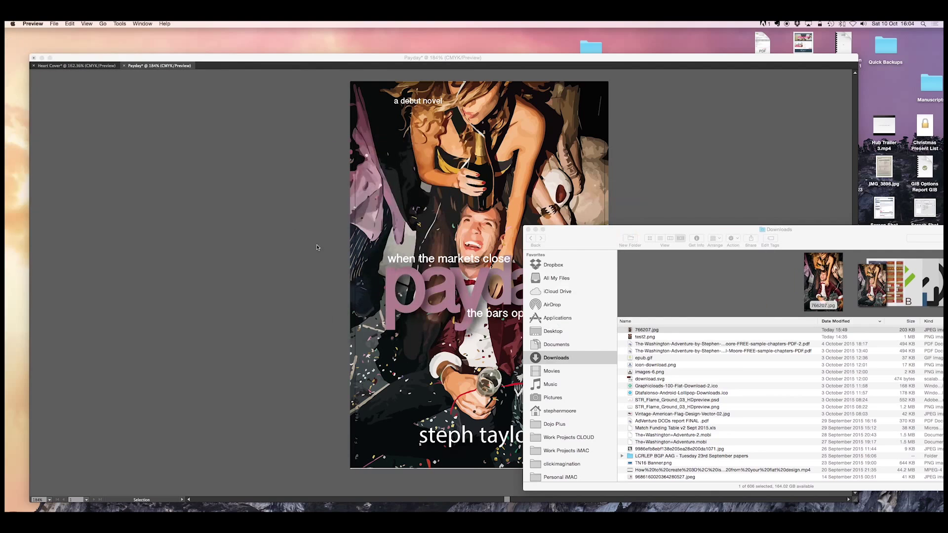
pyautogui.press('super+q')
# Open Payday-01.png from the Desktop in Preview, centre it, and close Finder.
pyautogui.click(552, 331)
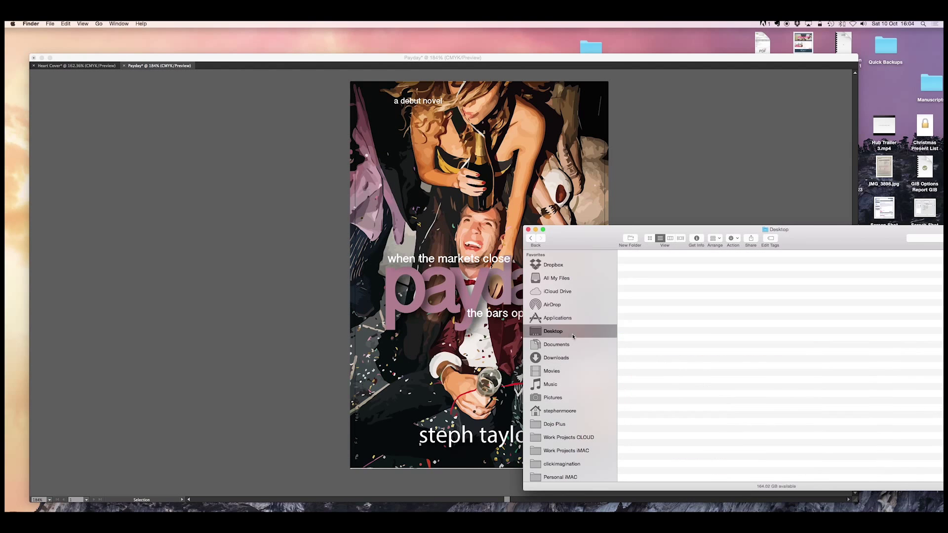
pyautogui.doubleClick(643, 263)
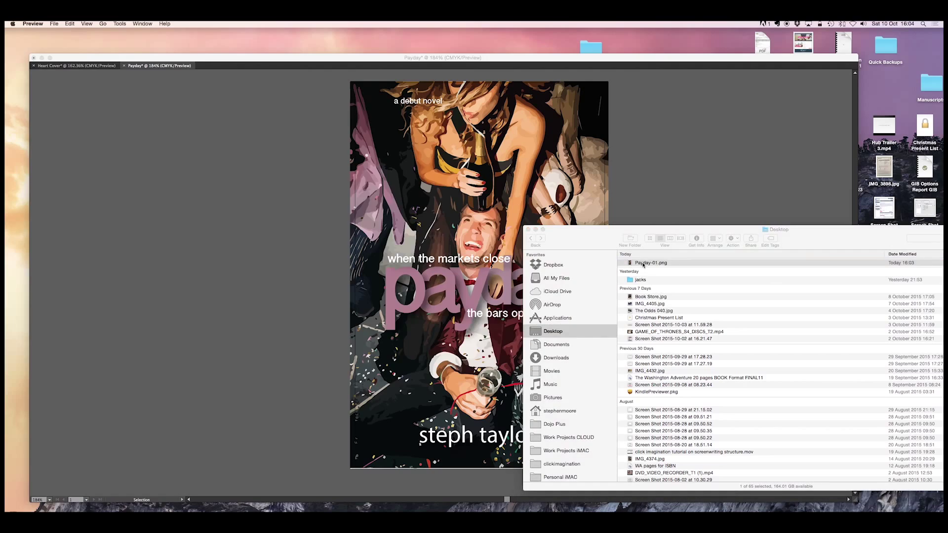
pyautogui.moveTo(133, 44); pyautogui.dragTo(450, 56)
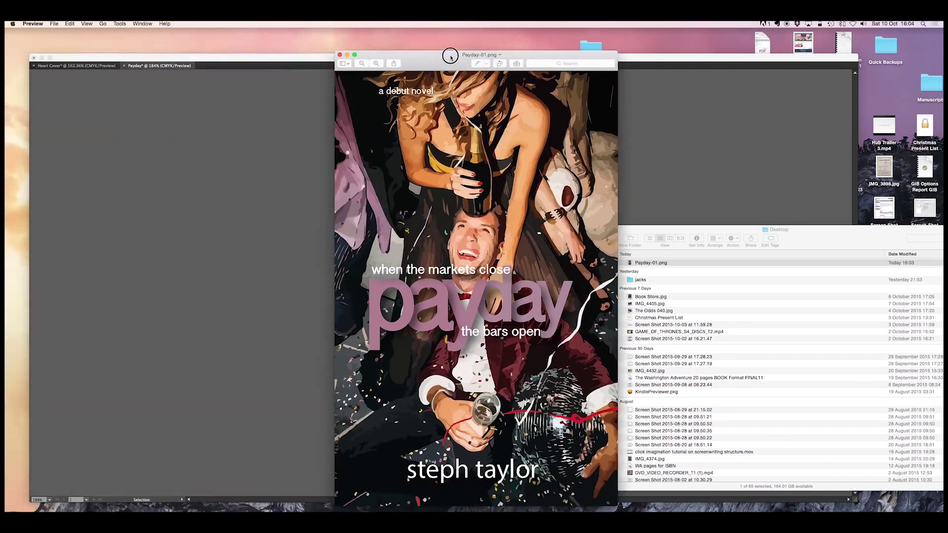
pyautogui.click(675, 230)
pyautogui.moveTo(675, 230); pyautogui.dragTo(732, 221)
pyautogui.click(586, 221)
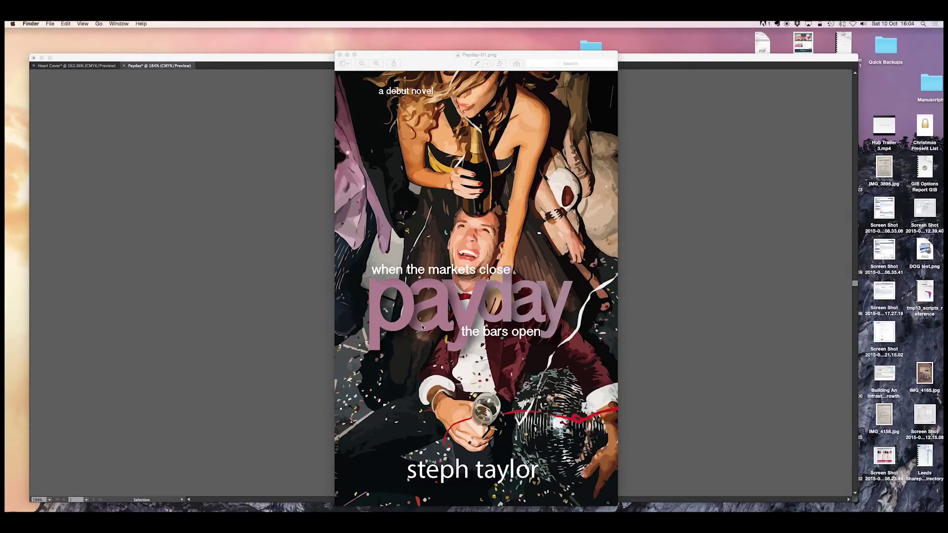
pyautogui.scroll(-1, 421, 325)
# Enlarge the 'when the markets close' tagline by its corner handle.
pyautogui.click(713, 339)
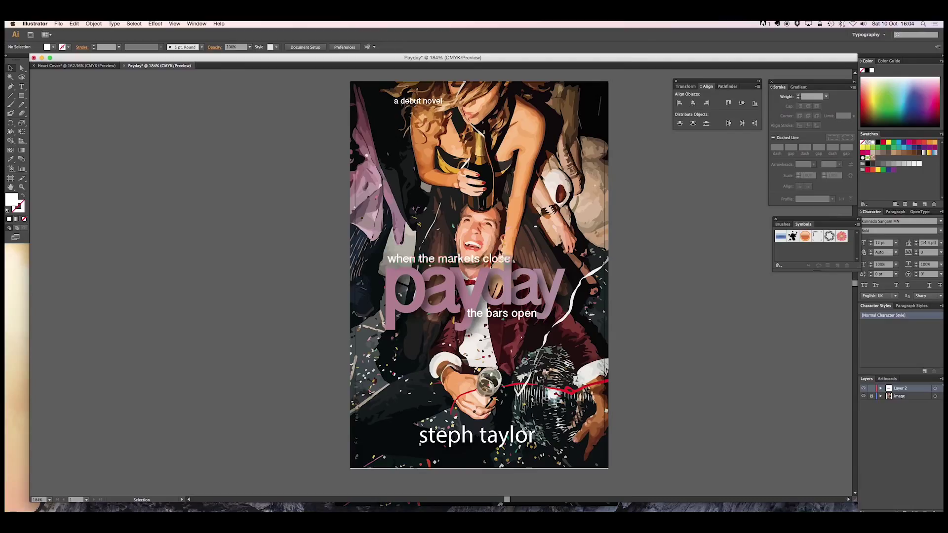
pyautogui.click(504, 256)
pyautogui.moveTo(511, 255); pyautogui.dragTo(567, 248)
pyautogui.click(673, 326)
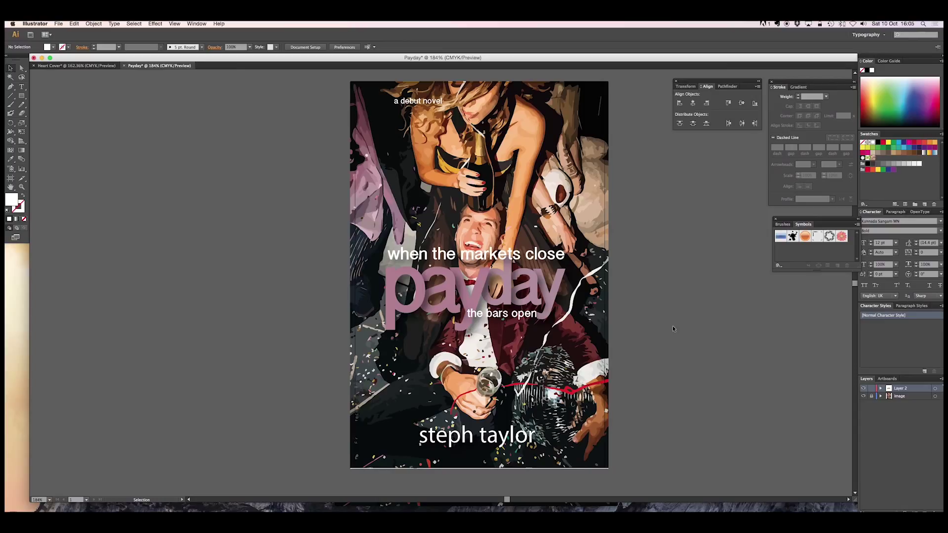
# Move 'the bars open' lower on the cover and enlarge it slightly.
pyautogui.moveTo(524, 315); pyautogui.dragTo(552, 320)
pyautogui.click(672, 330)
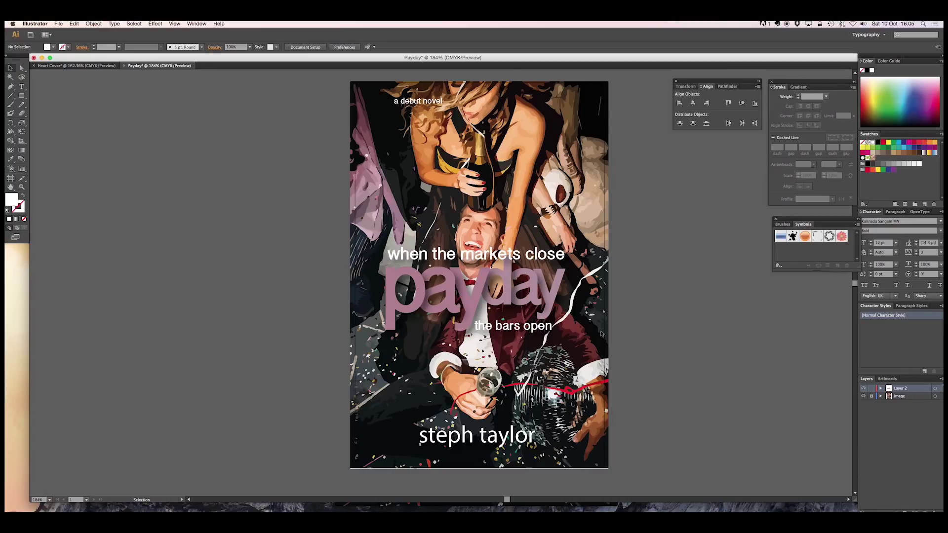
pyautogui.scroll(-5, 654, 324)
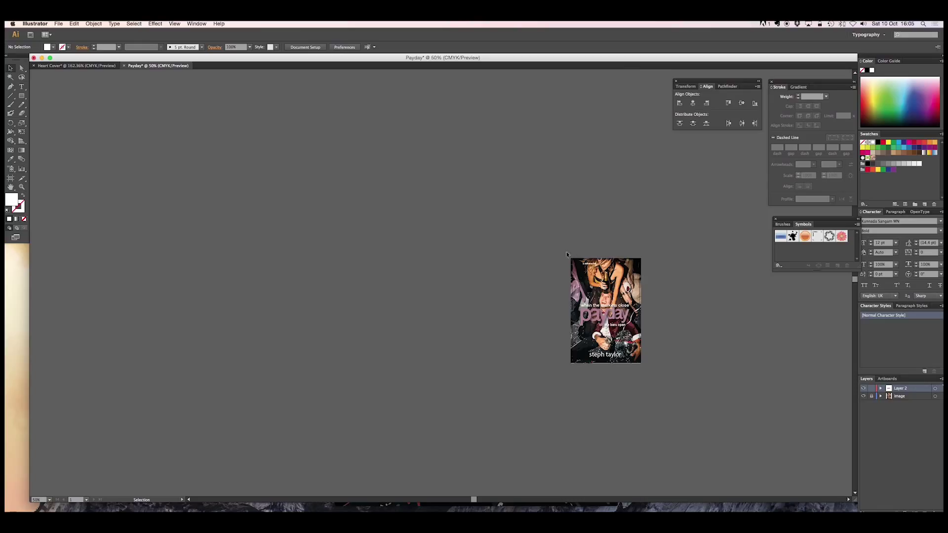
pyautogui.press('super+minus')
pyautogui.press('super+minus')
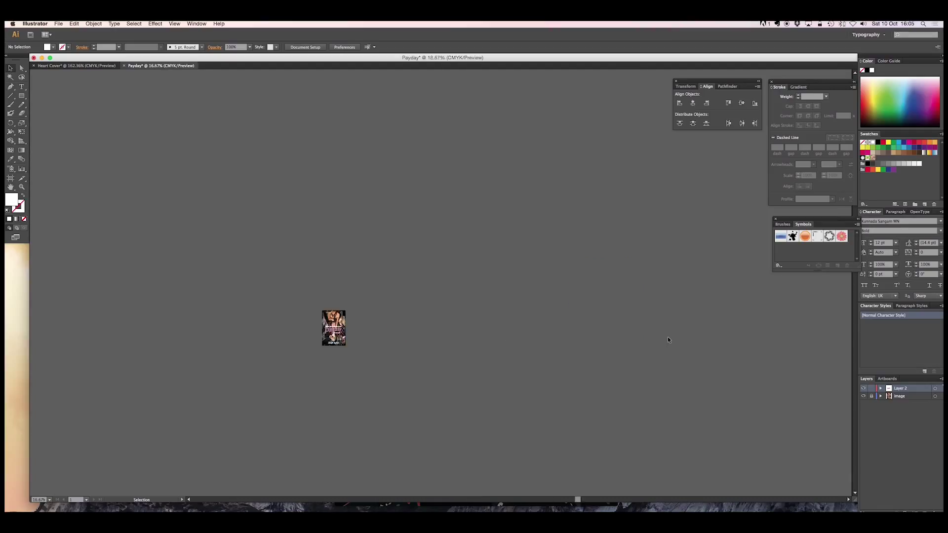
pyautogui.press('super+plus')
pyautogui.press('super+plus')
pyautogui.press('super+plus')
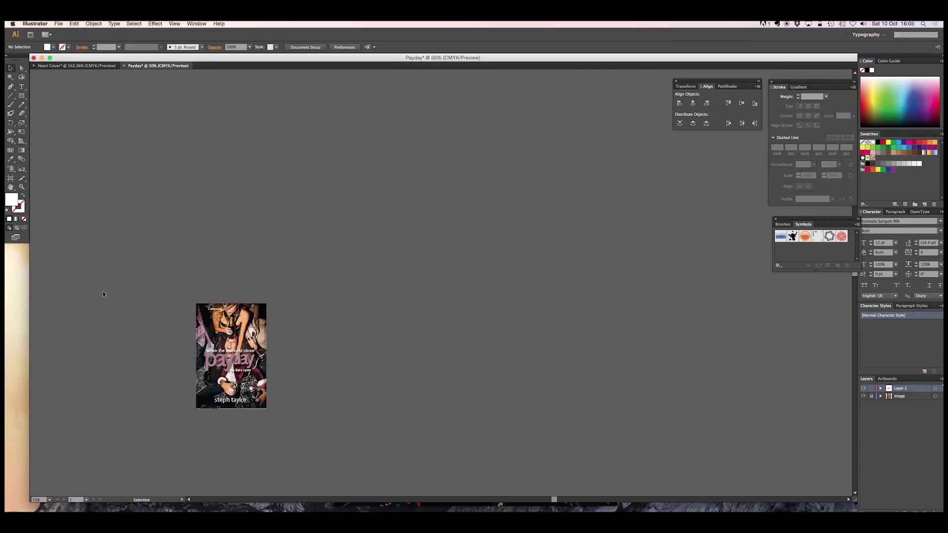
pyautogui.scroll(-3, 105, 296)
pyautogui.hscroll(-5, 197, 316)
pyautogui.press('super+minus')
pyautogui.press('super+minus')
pyautogui.press('super+minus')
pyautogui.press('super+minus')
pyautogui.press('super+minus')
pyautogui.press('super+minus')
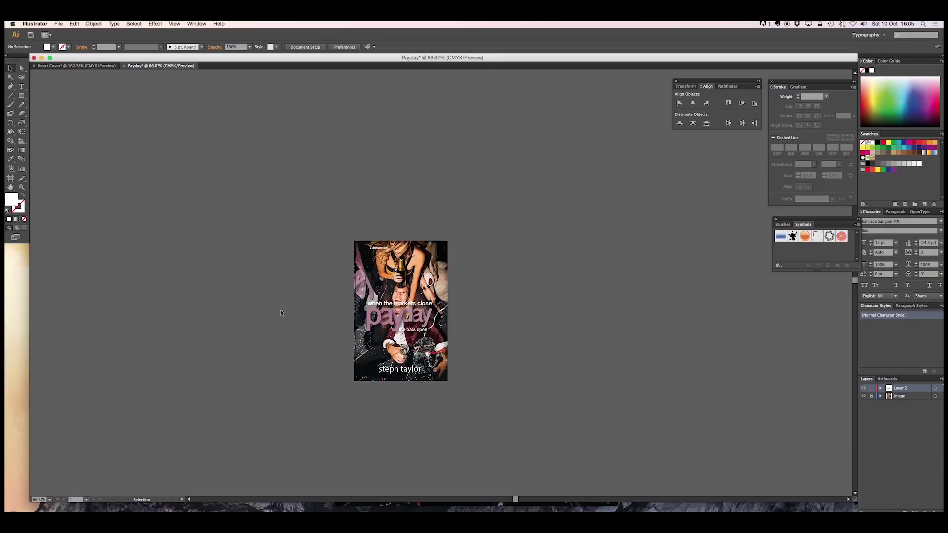
pyautogui.scroll(-2, 384, 322)
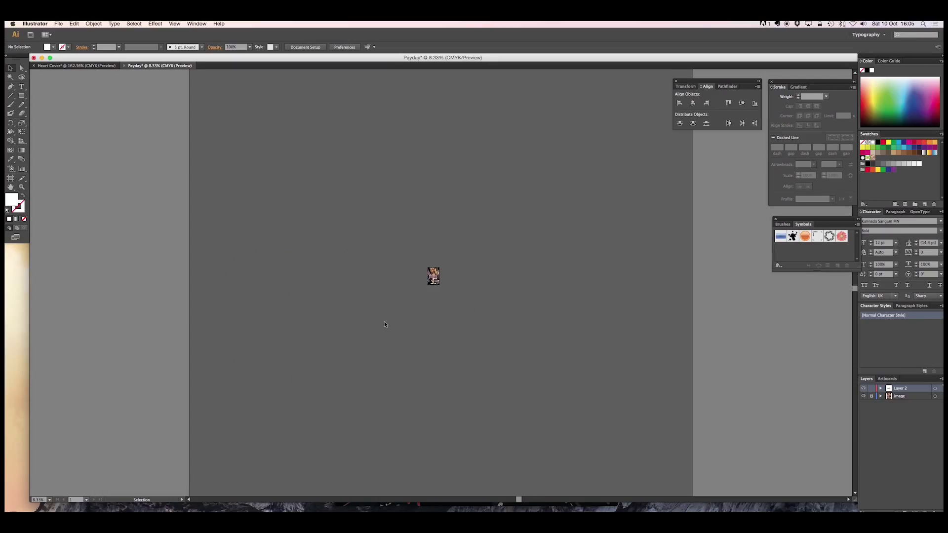
pyautogui.press('super+plus')
pyautogui.press('super+plus')
pyautogui.press('super+plus')
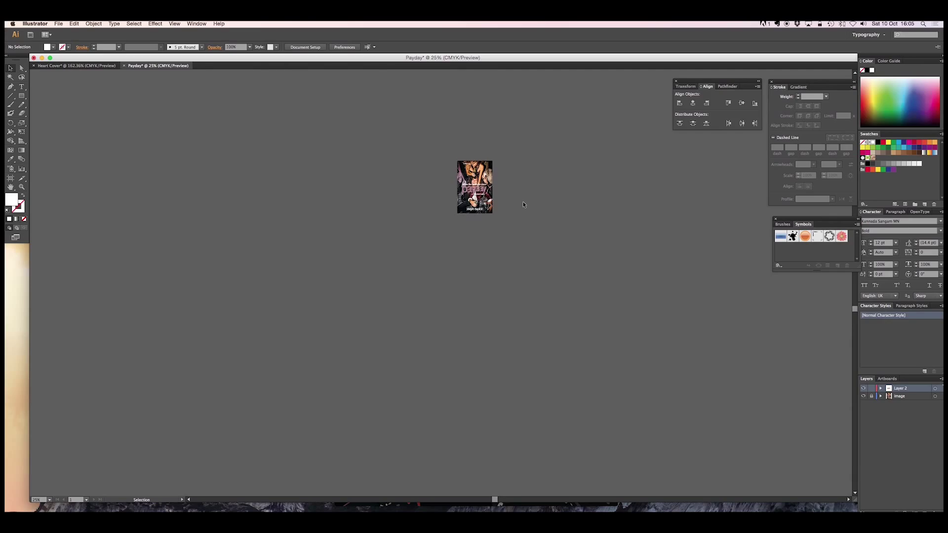
pyautogui.scroll(6, 523, 202)
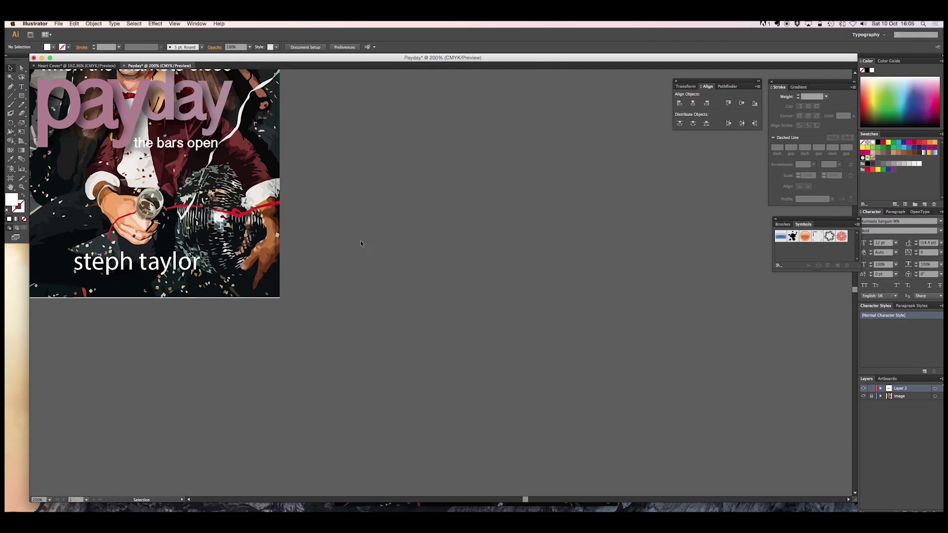
pyautogui.hotkey('ctrl', 'Left')
pyautogui.hotkey('ctrl', 'Right')
pyautogui.hscroll(3, 464, 433)
pyautogui.hscroll(-8, 457, 432)
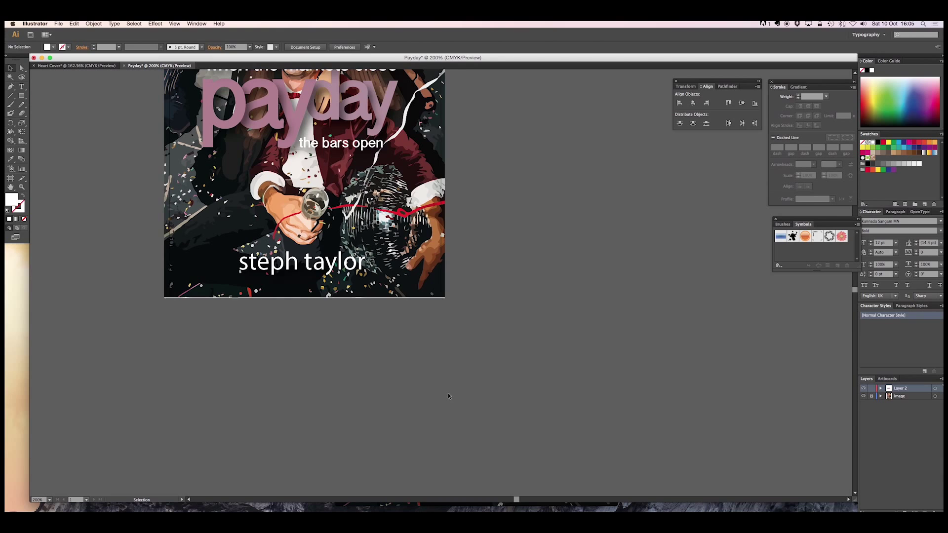
pyautogui.scroll(3, 448, 395)
pyautogui.scroll(3, 448, 395)
pyautogui.hscroll(-6, 448, 393)
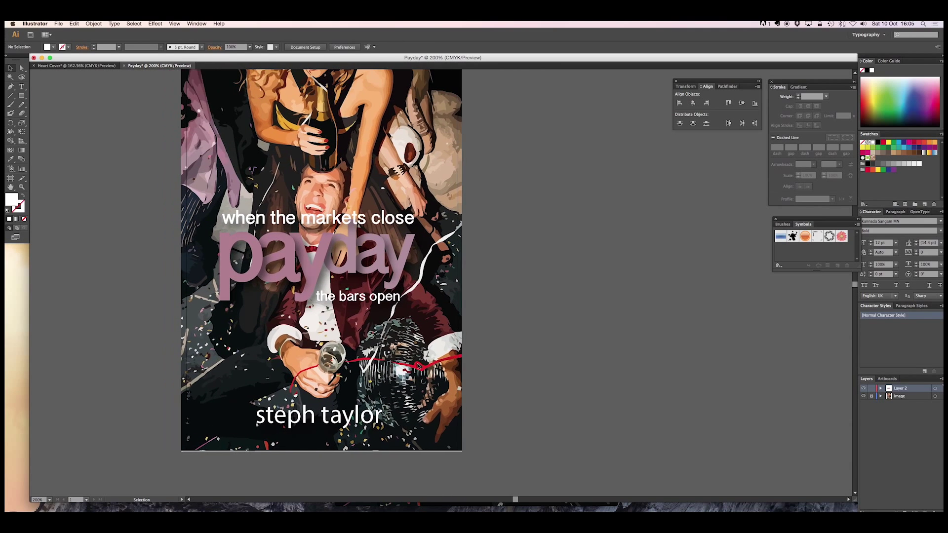
pyautogui.scroll(2, 418, 366)
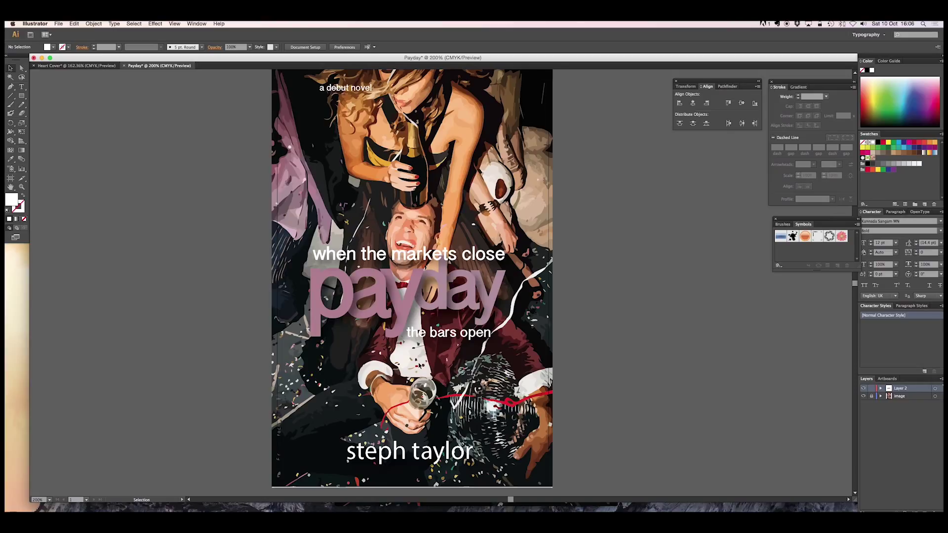
# Switch to the desktop space showing Safari's Stocksy page for the original photo.
pyautogui.hotkey('ctrl', 'Right')
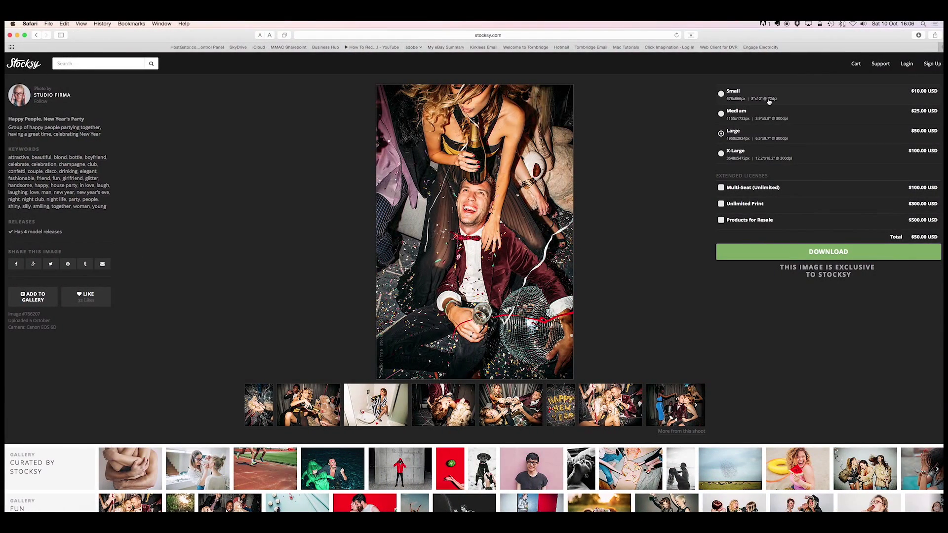